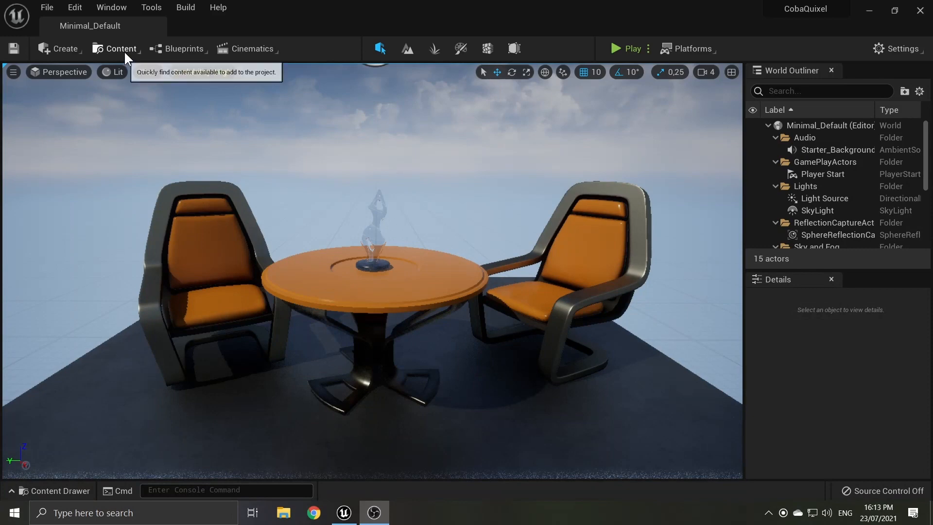
- Open Quixel Bridge and open the details of the Creeping Juniper surface
click(124, 51)
click(160, 184)
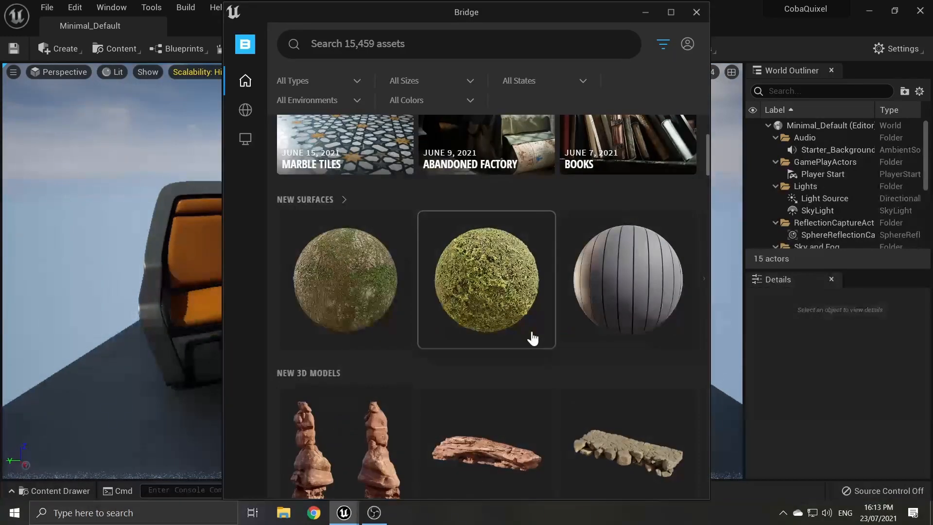
scroll(533, 338, down, 10)
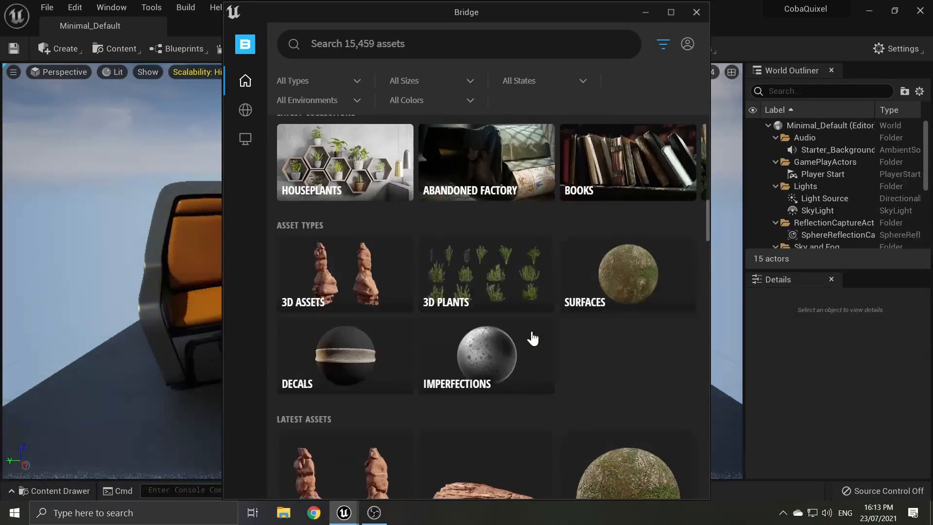
scroll(533, 338, down, 5)
scroll(532, 338, down, 2)
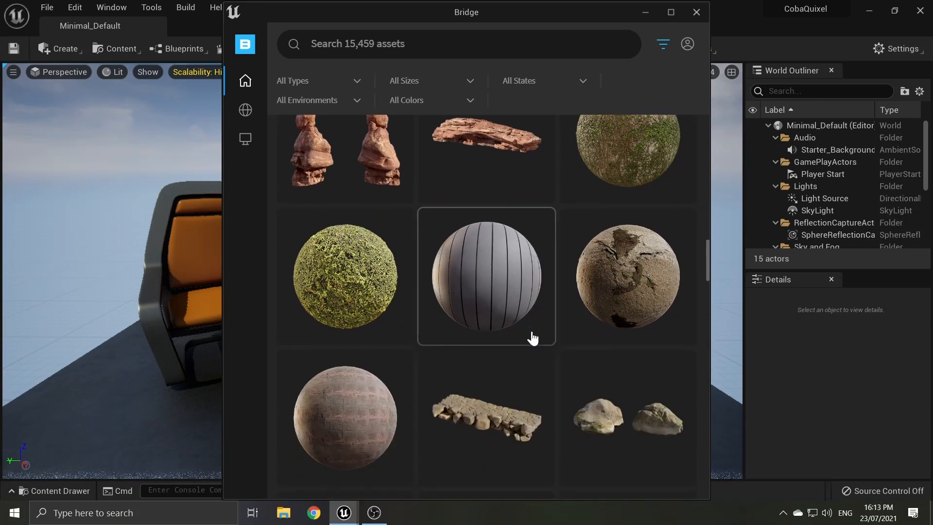
click(359, 307)
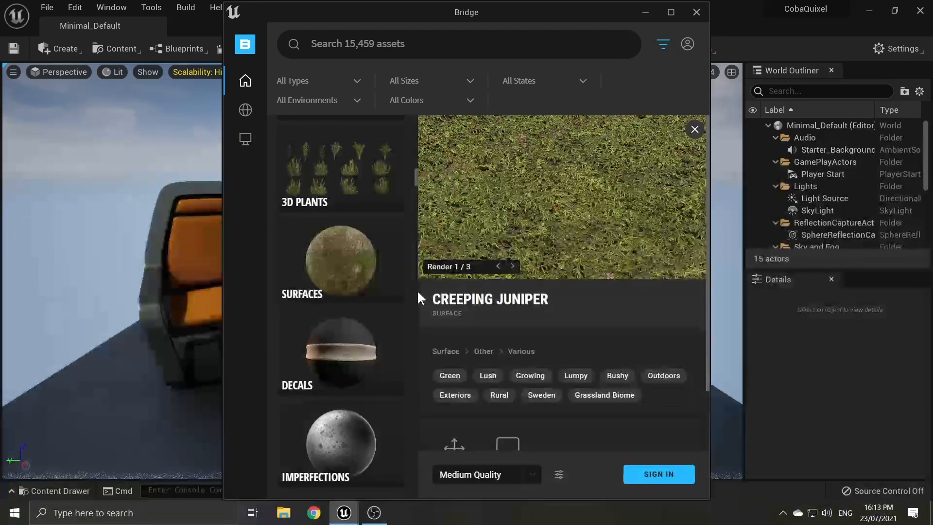
- Sign in to Bridge with an Epic Games account
scroll(417, 289, down, 3)
scroll(416, 290, up, 8)
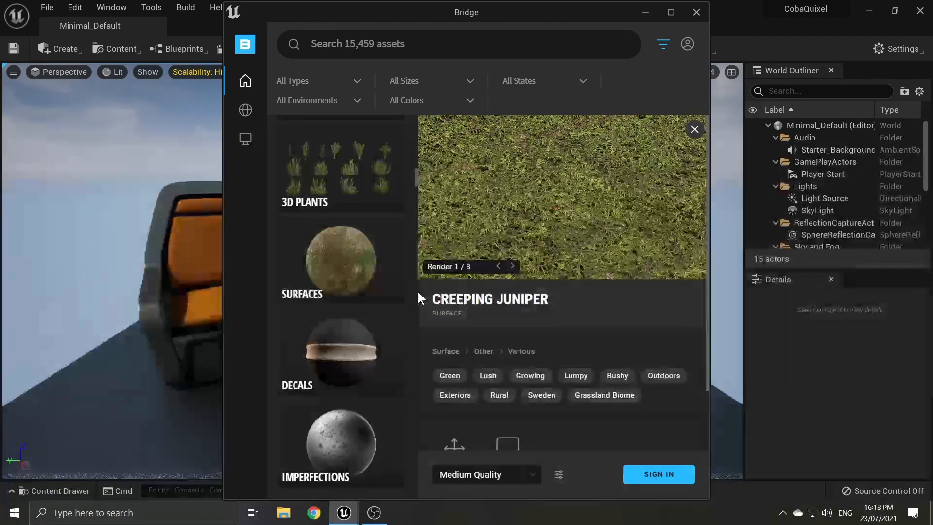
click(532, 474)
click(647, 474)
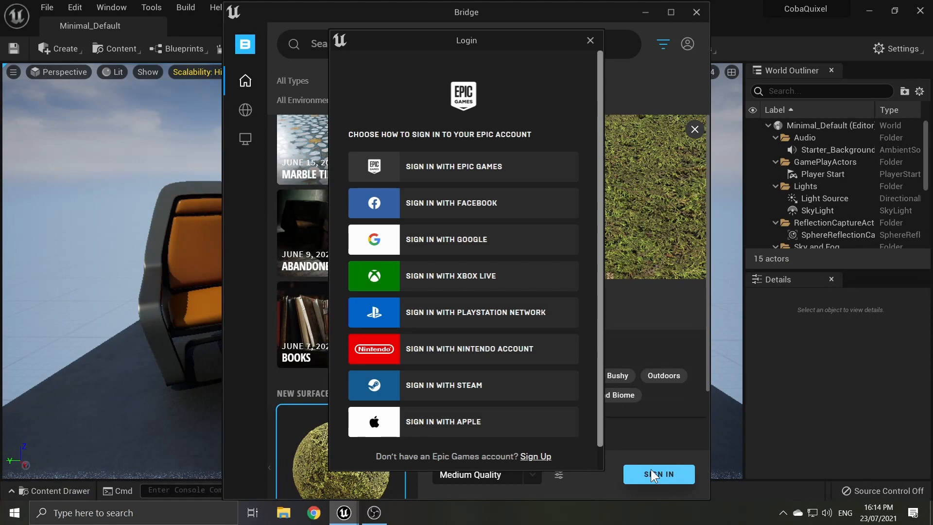
click(471, 172)
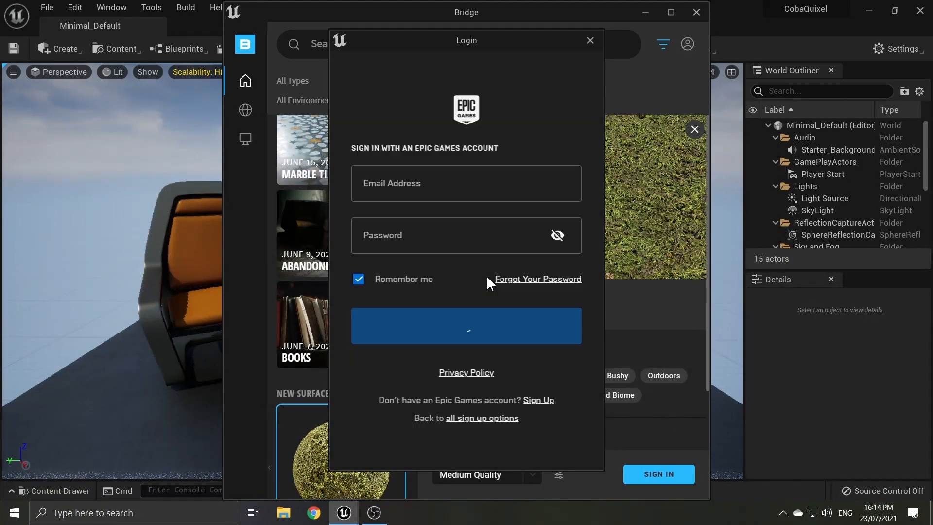
click(620, 335)
- Download the Creeping Juniper surface at Medium Quality and add it to the project, closing Bridge when done
scroll(619, 332, down, 2)
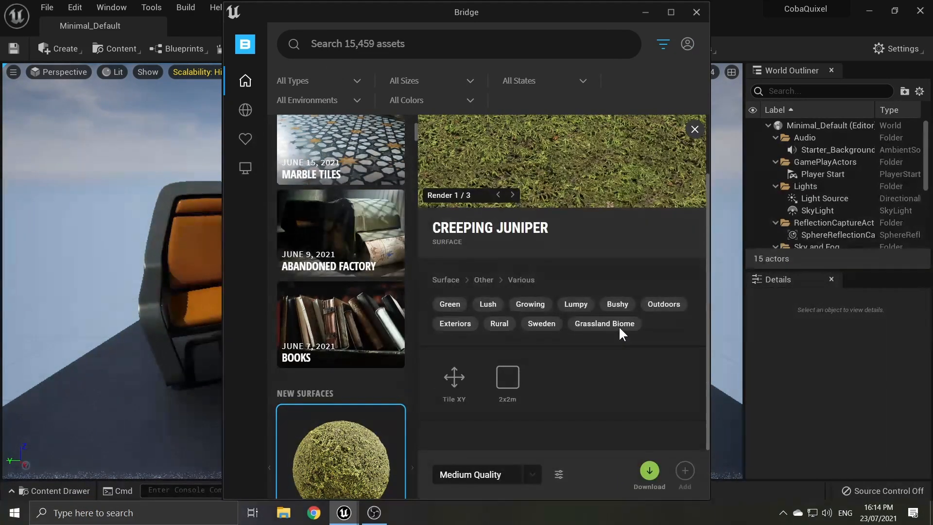
scroll(619, 326, up, 2)
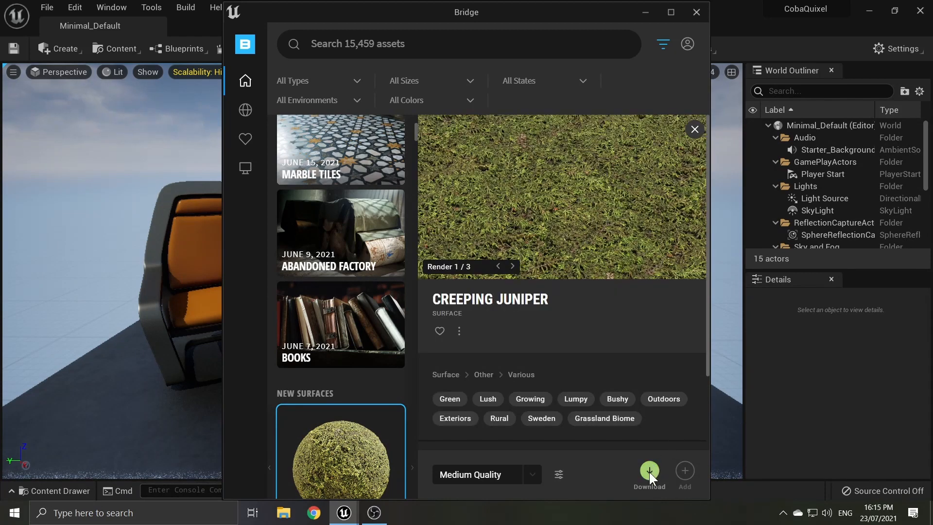
click(649, 472)
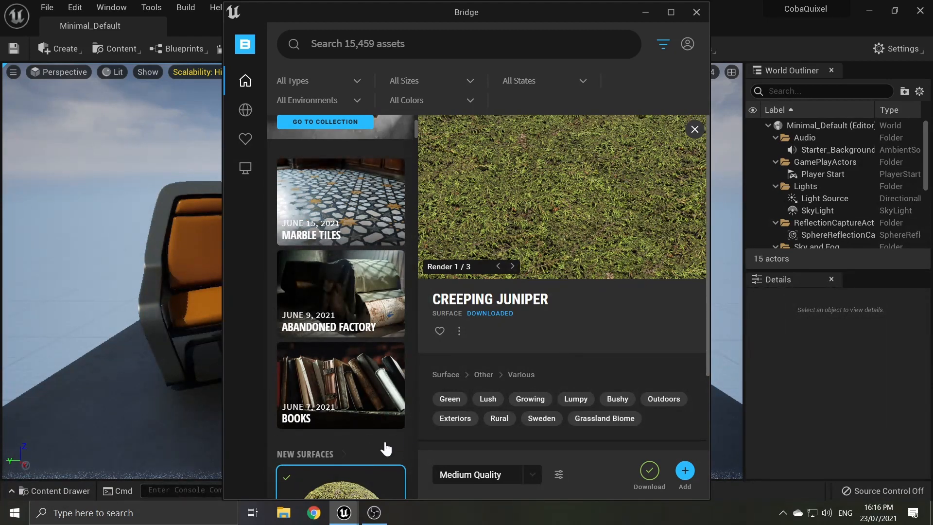
click(697, 10)
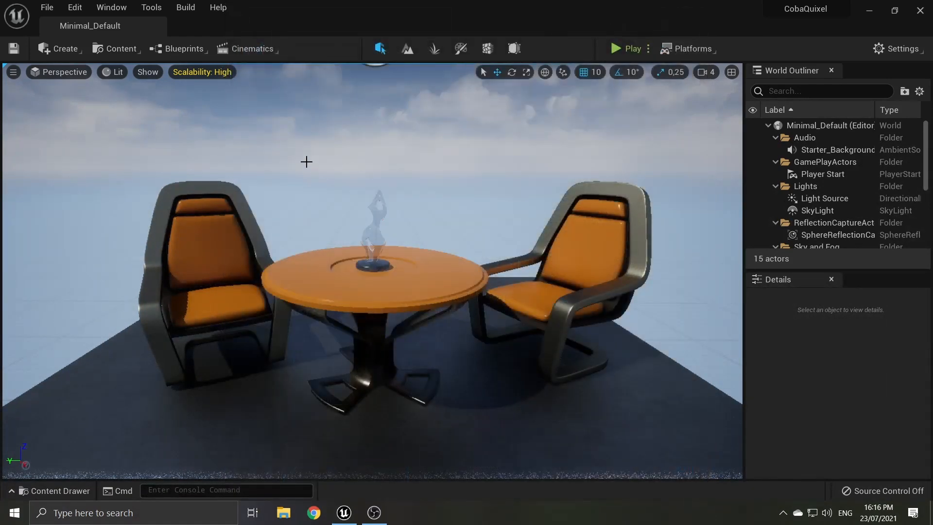
- Apply the Creeping Juniper material instance from the Megascans Surfaces folder to the level's floor
click(52, 491)
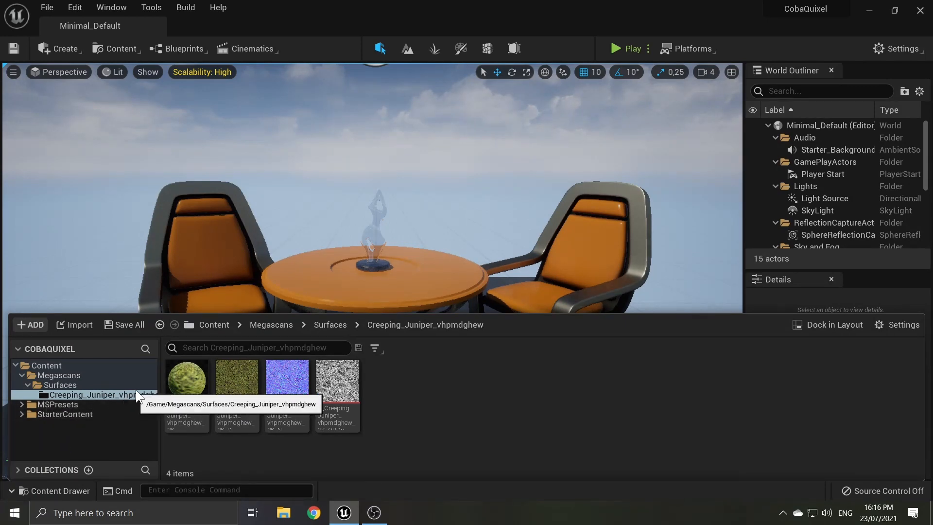
mouse_move(236, 389)
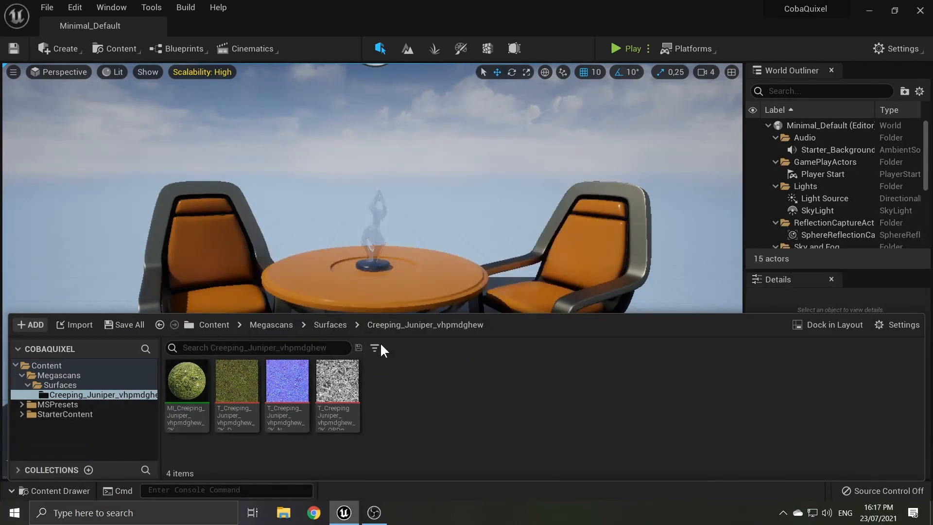
mouse_move(179, 386)
right_drag(373, 242, 418, 278)
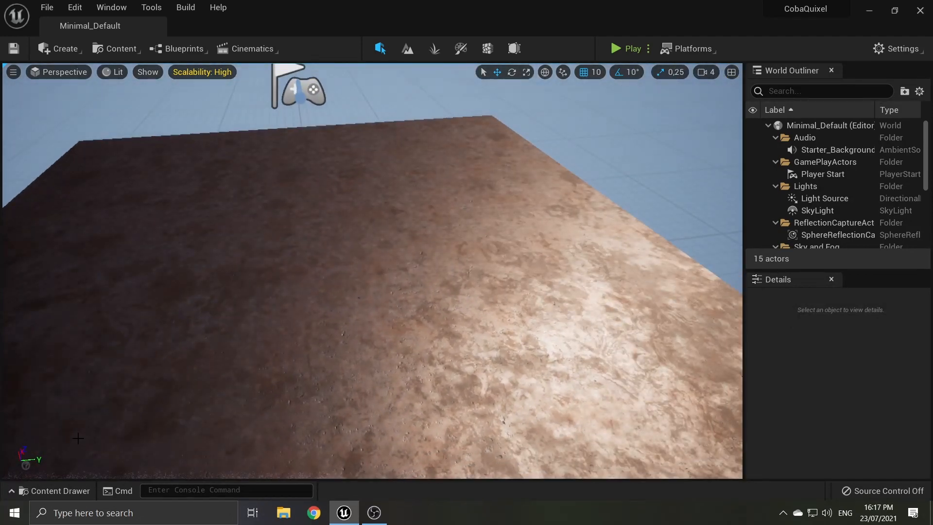
click(46, 489)
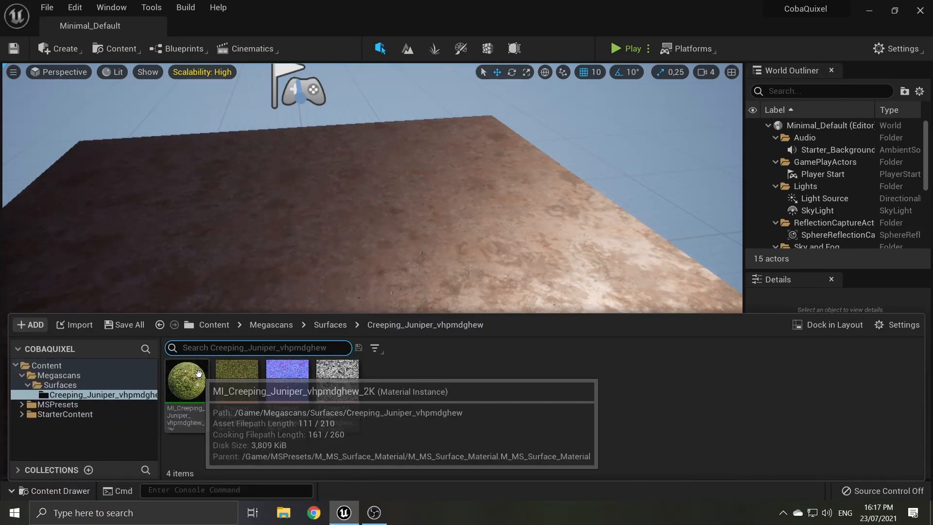
drag(187, 381, 324, 233)
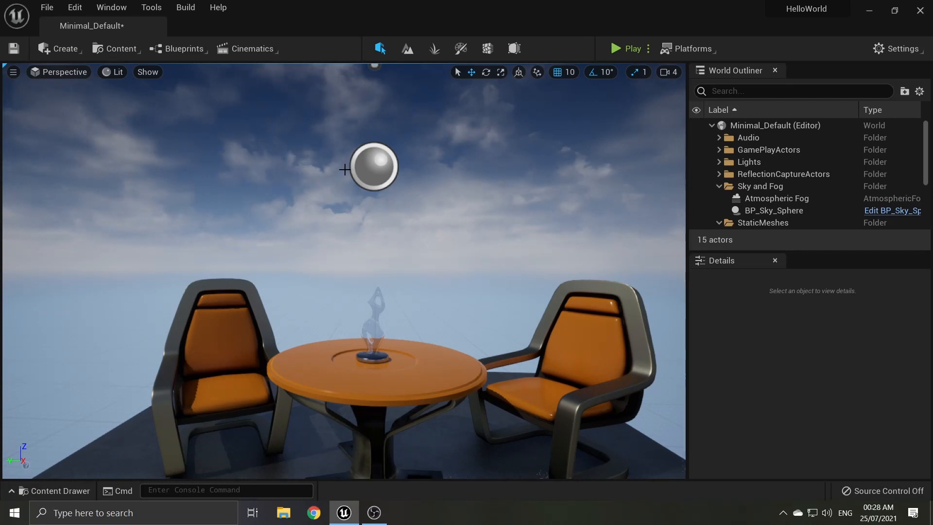
- Create a new level from the TimeOfDay template
click(48, 8)
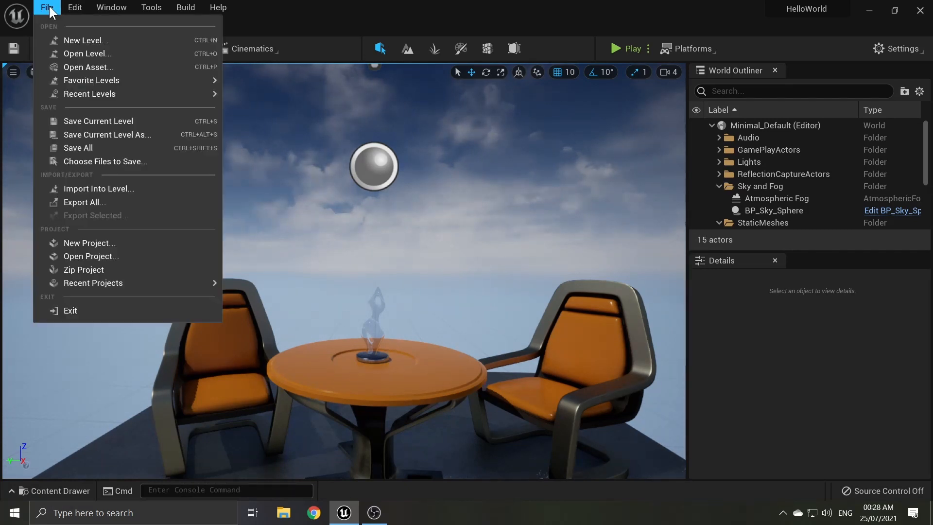
click(66, 35)
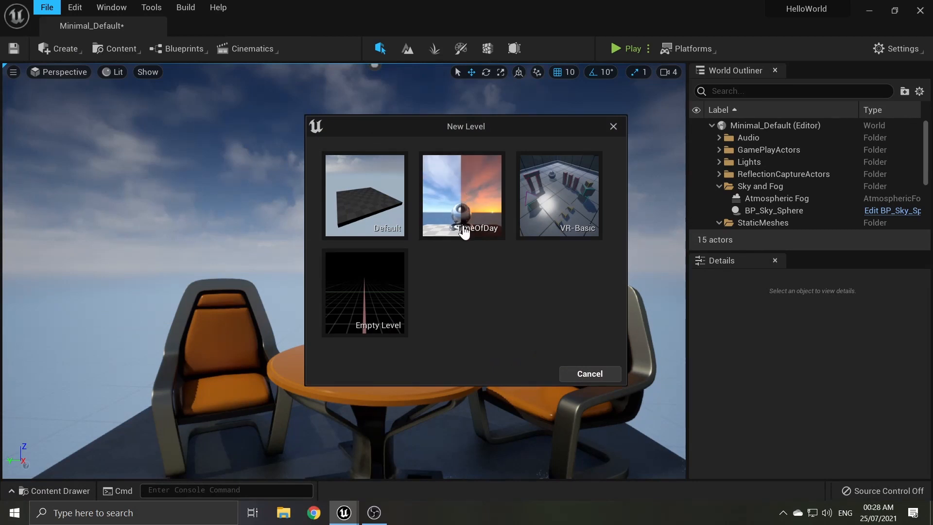
click(451, 195)
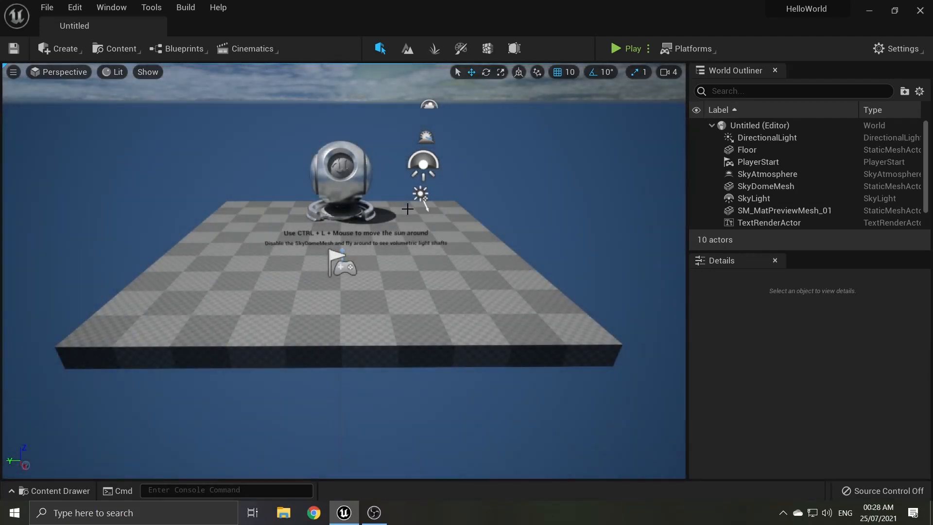
- Apply the MI_Creeping_Juniper material instance from Megascans Surfaces to the material preview mesh
mouse_move(408, 204)
right_down()
mouse_move(414, 187)
mouse_move(396, 171)
mouse_move(408, 203)
right_up()
key(w)
key(a)
click(84, 492)
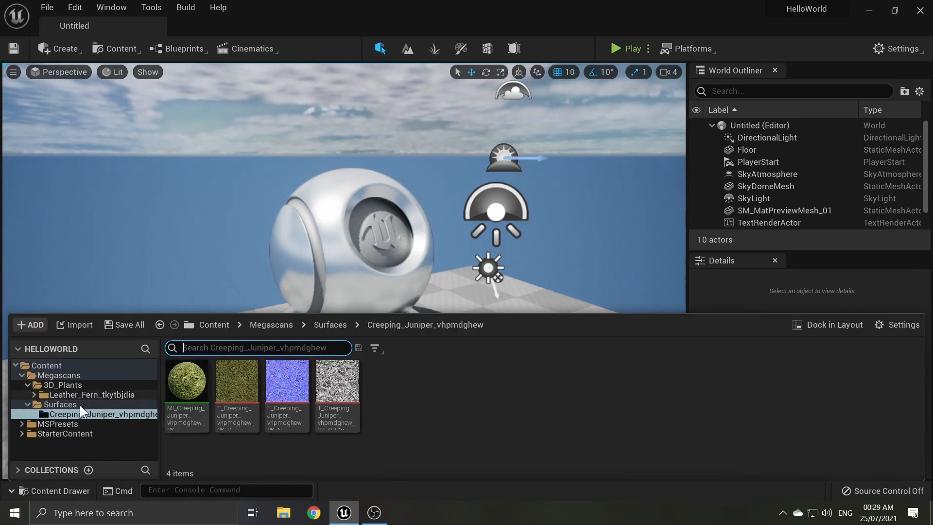
right_drag(404, 277, 404, 276)
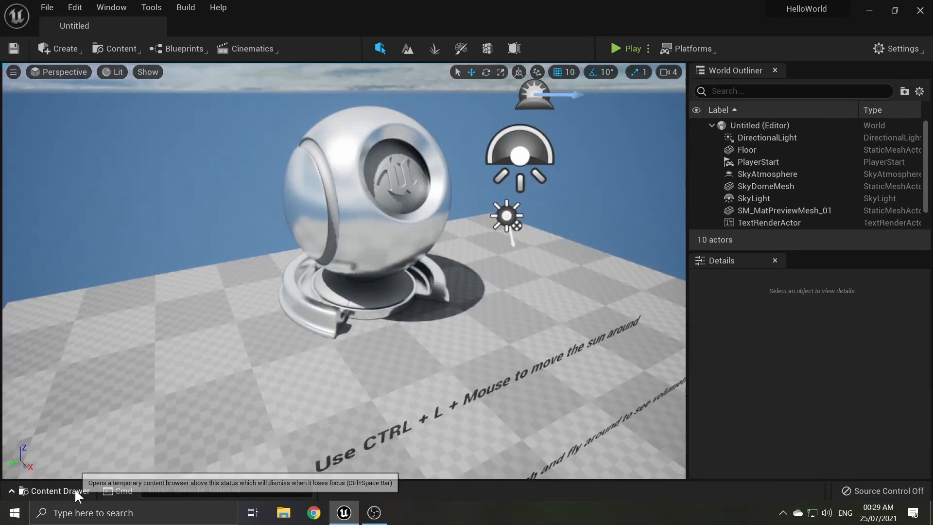
click(76, 490)
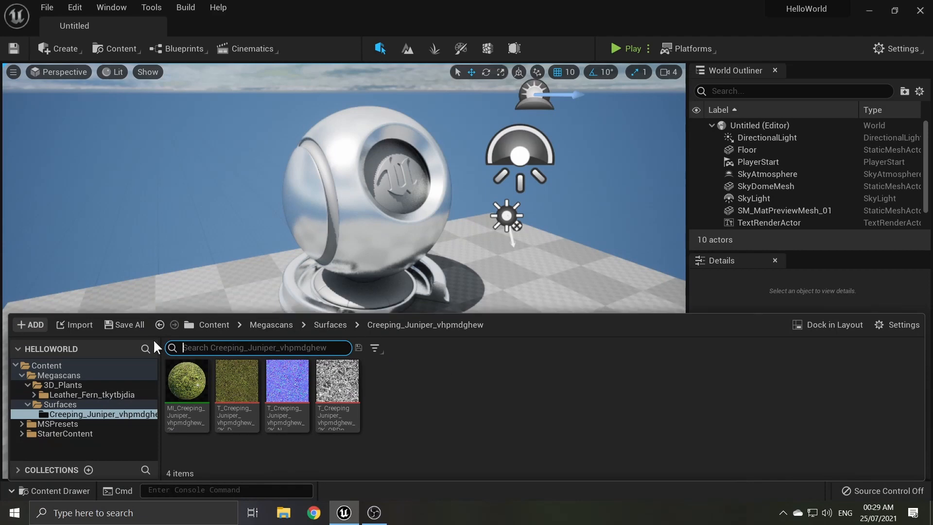
click(97, 393)
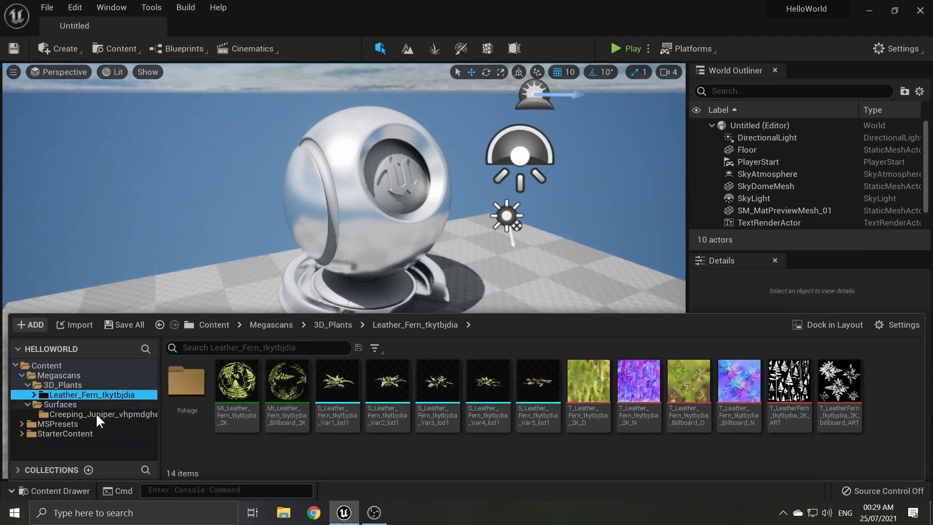
click(96, 414)
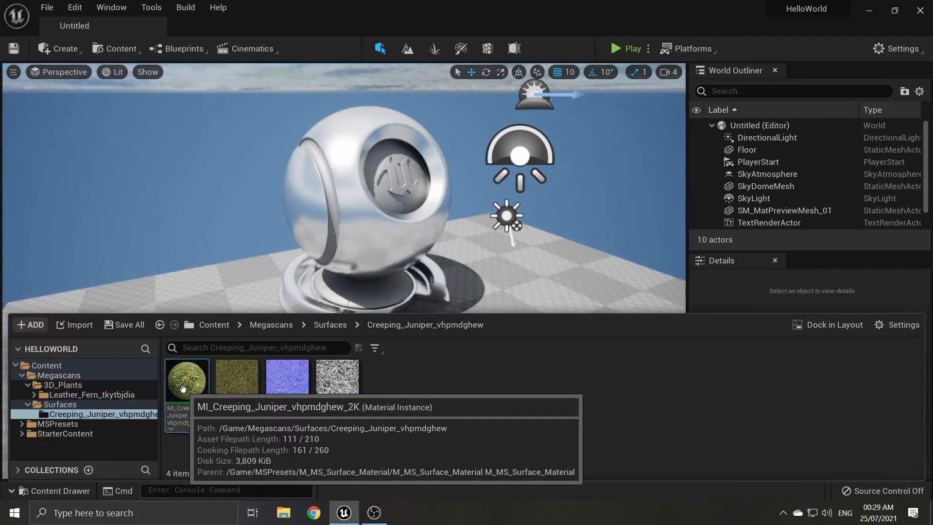
drag(183, 389, 355, 234)
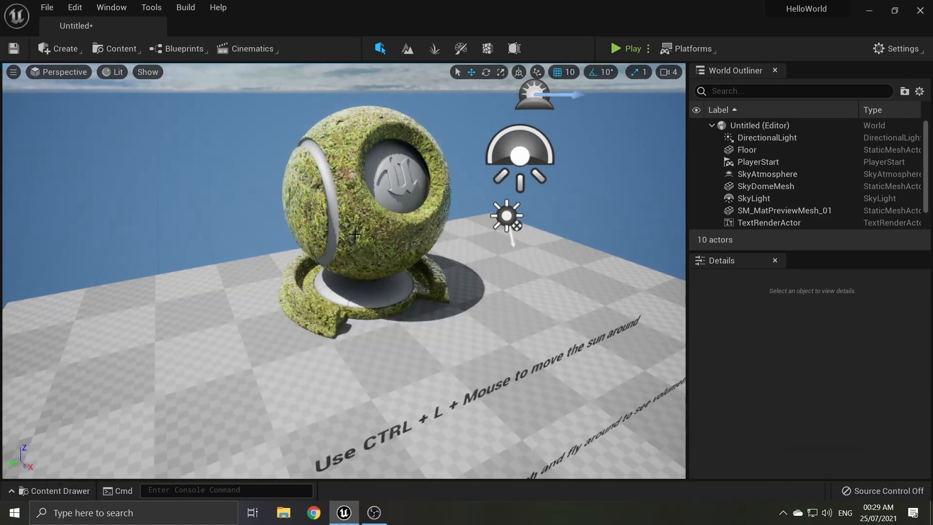
- Apply M_CobbleStone_Pebble from the StarterContent Materials folder to the material preview mesh
right_drag(355, 234, 354, 173)
key(w)
click(56, 495)
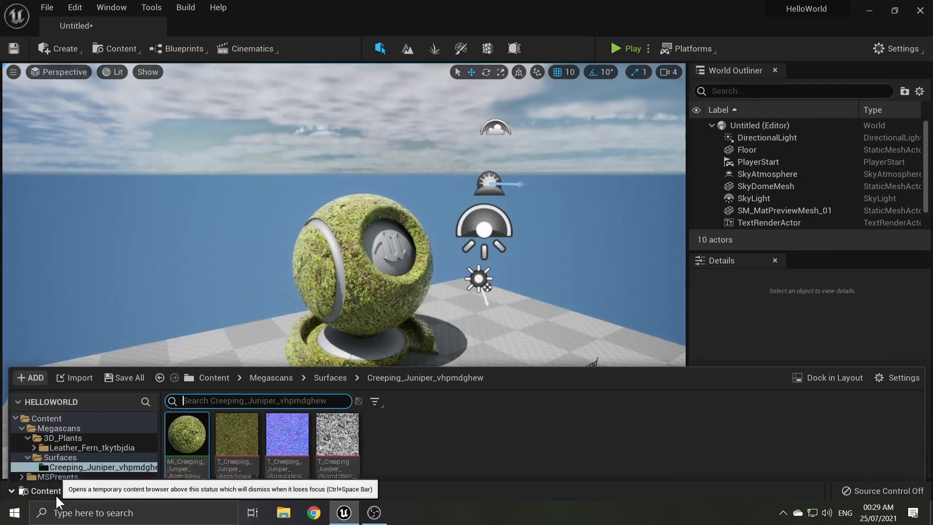
click(28, 385)
click(22, 424)
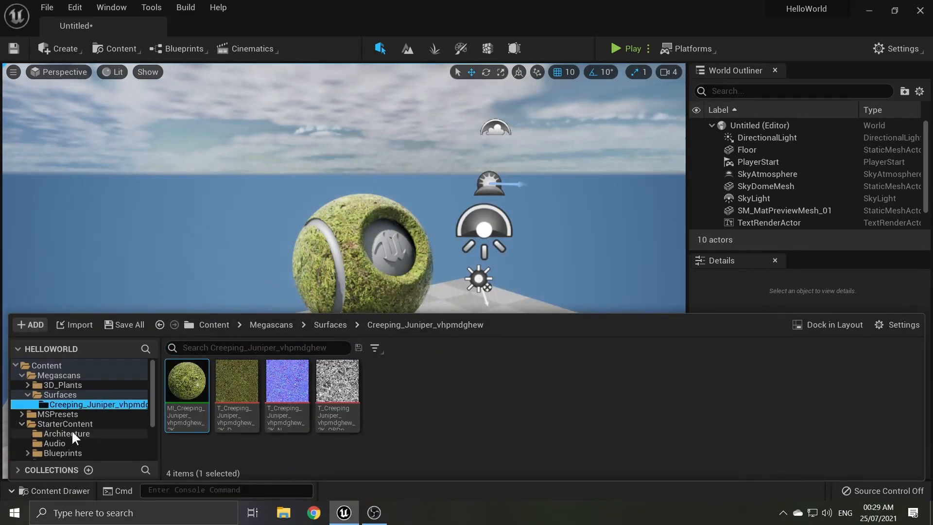
scroll(73, 435, down, 2)
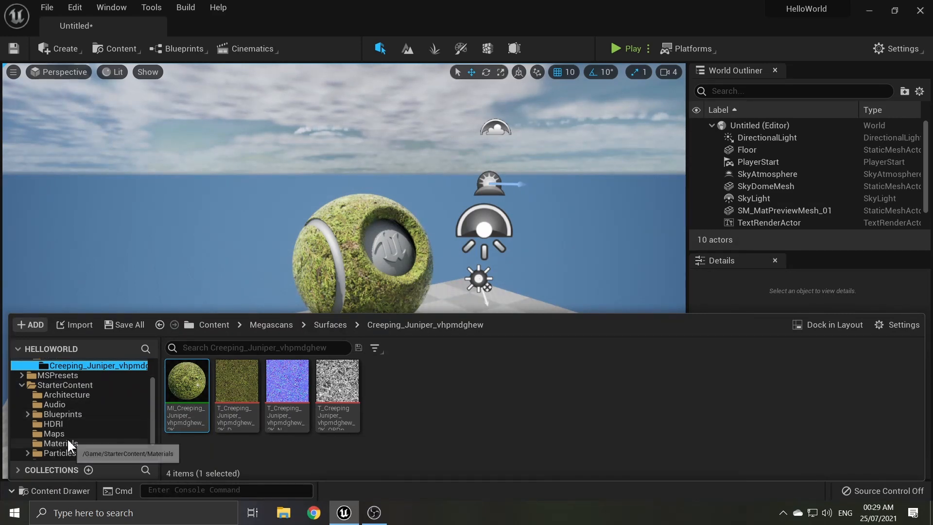
click(67, 442)
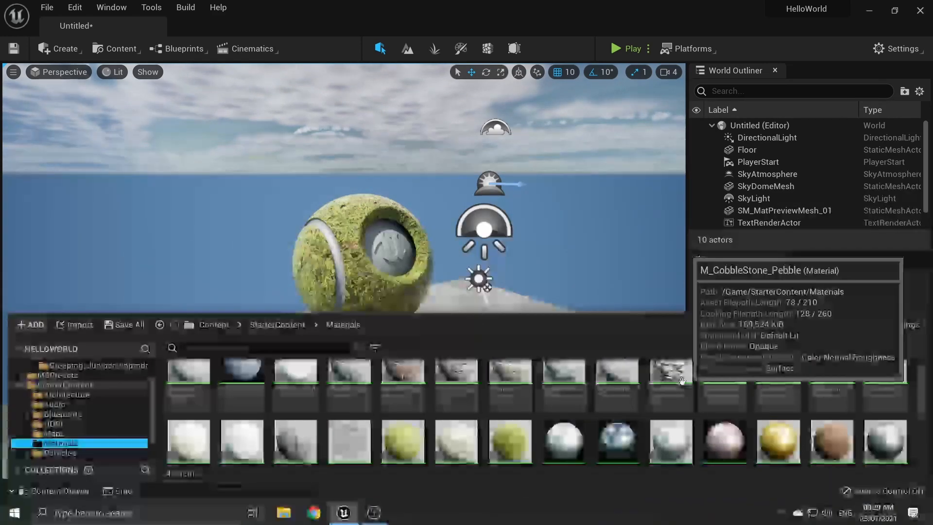
drag(682, 380, 386, 289)
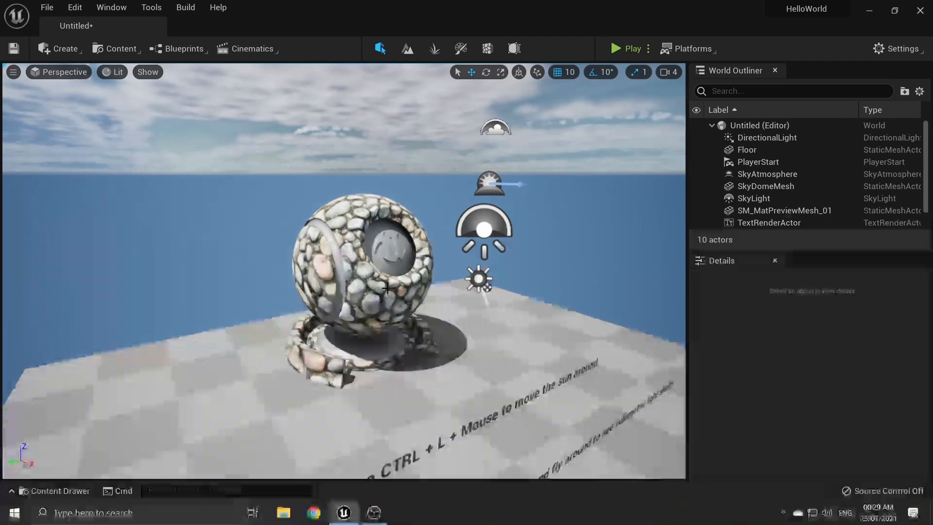
- Apply the brown ground material from the StarterContent Materials folder to the floor
key(ctrl+space)
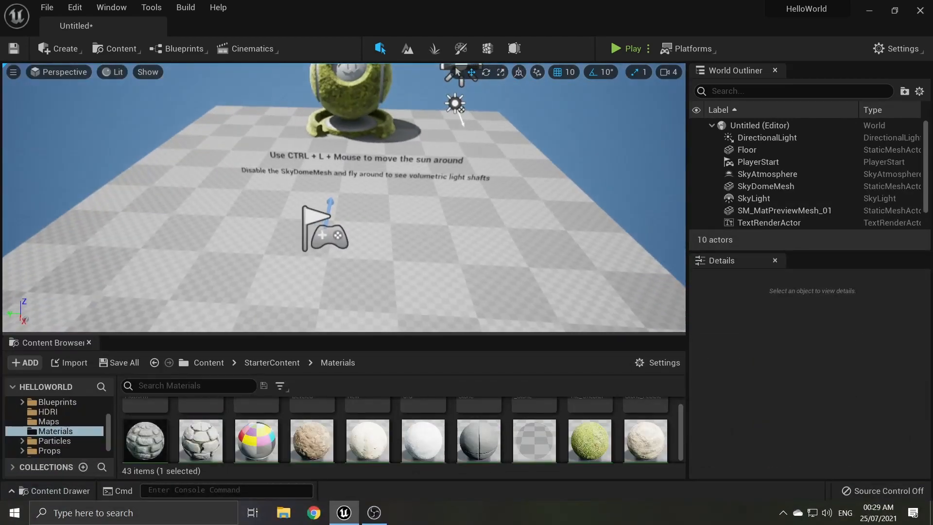
drag(312, 439, 406, 271)
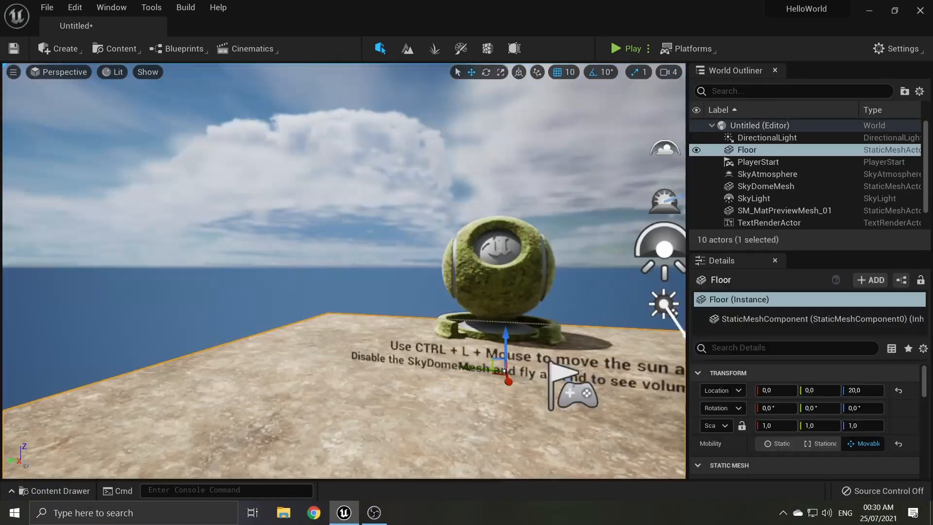
- Rotate the sun's direction around the material preview mesh to shift its lighting and shadow
right_drag(343, 270, 549, 253)
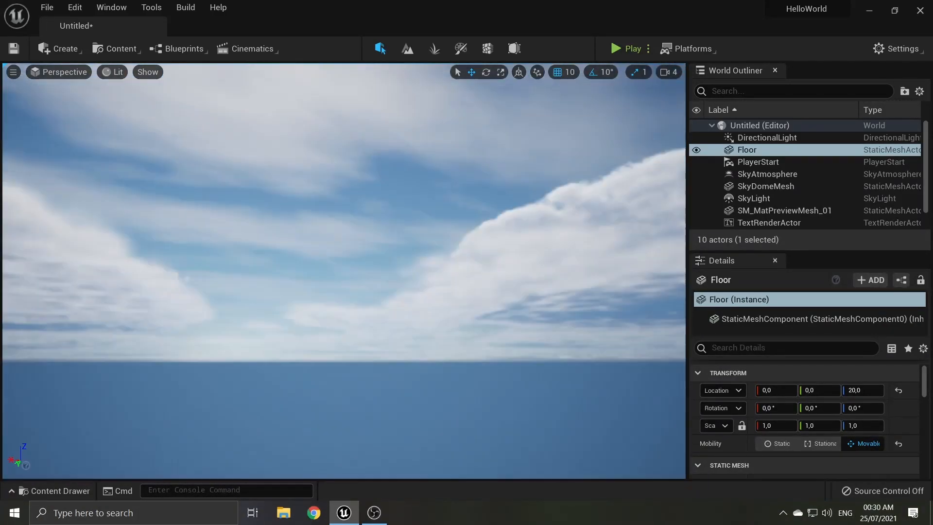
mouse_move(413, 219)
right_down()
mouse_move(416, 185)
mouse_move(415, 257)
mouse_move(408, 233)
right_up()
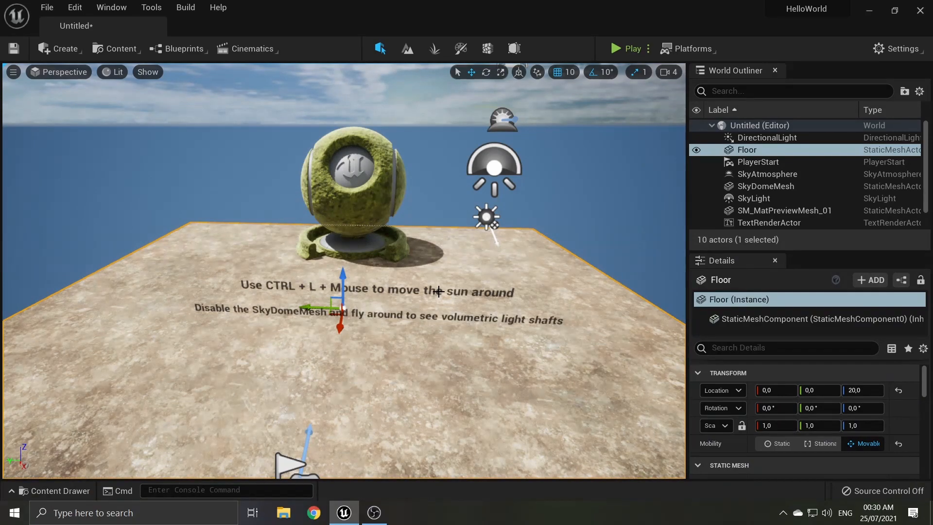
key(ctrl+l)
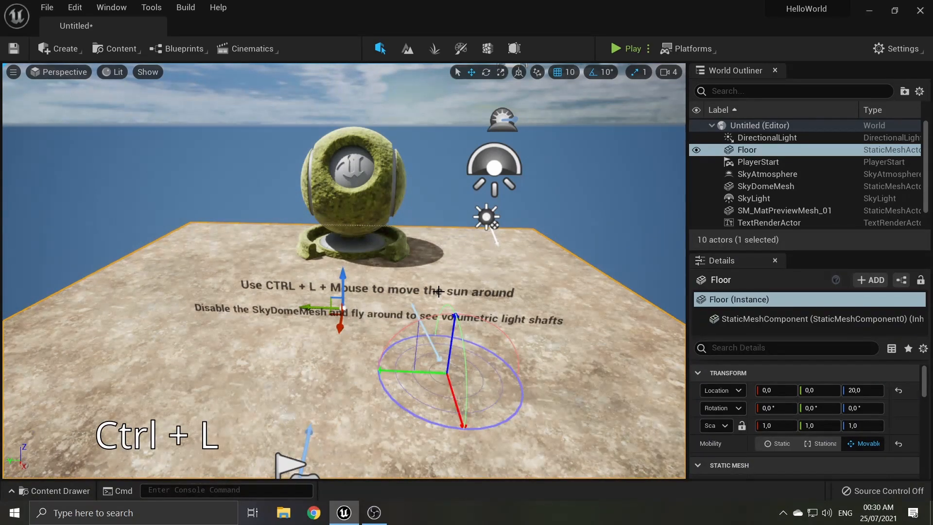
mouse_move(413, 254)
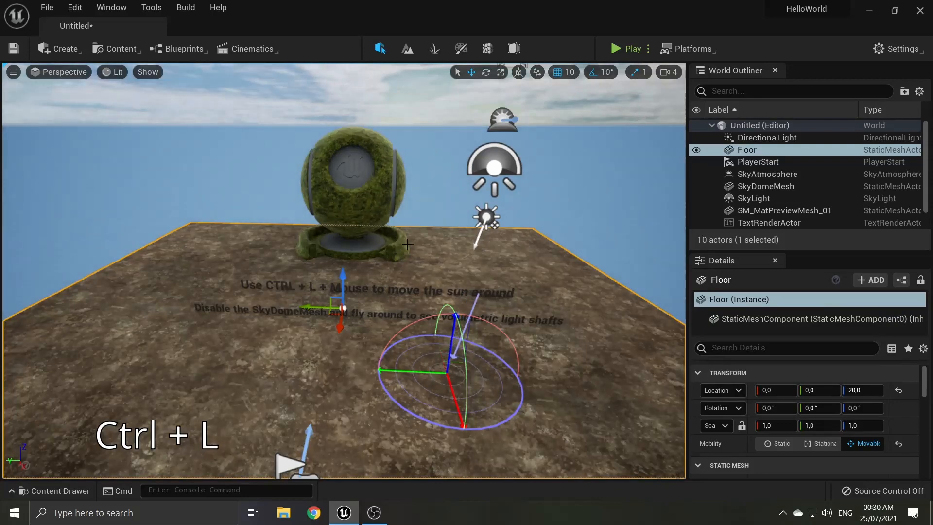
mouse_move(422, 212)
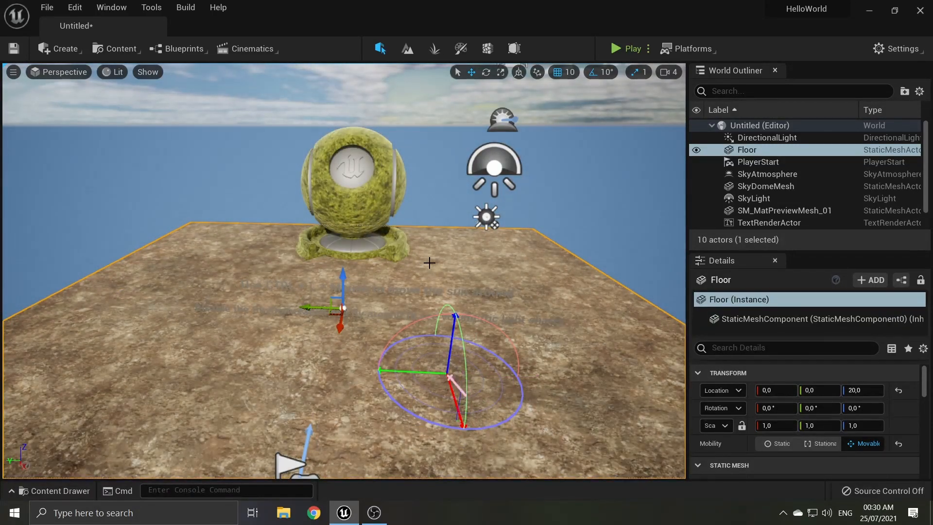
mouse_move(429, 260)
right_down()
mouse_move(415, 219)
mouse_move(411, 263)
mouse_move(429, 263)
right_up()
- Lower the sun from the daytime sky down to the horizon to create a red sunset
key(ctrl+l)
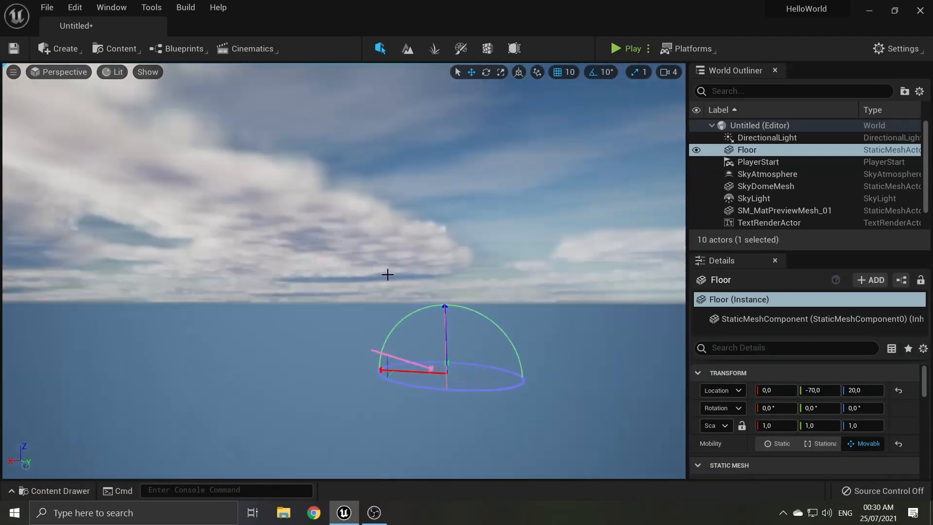
key(ctrl+l)
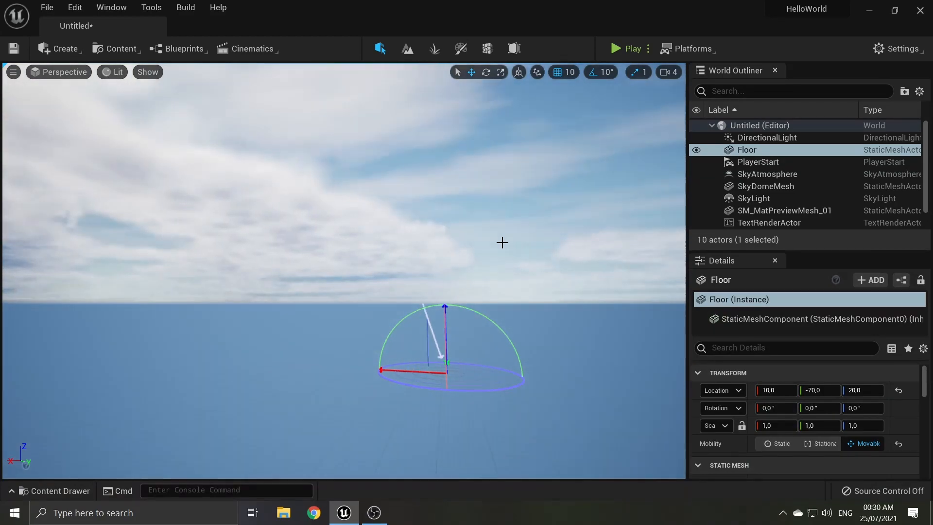
key(ctrl+l)
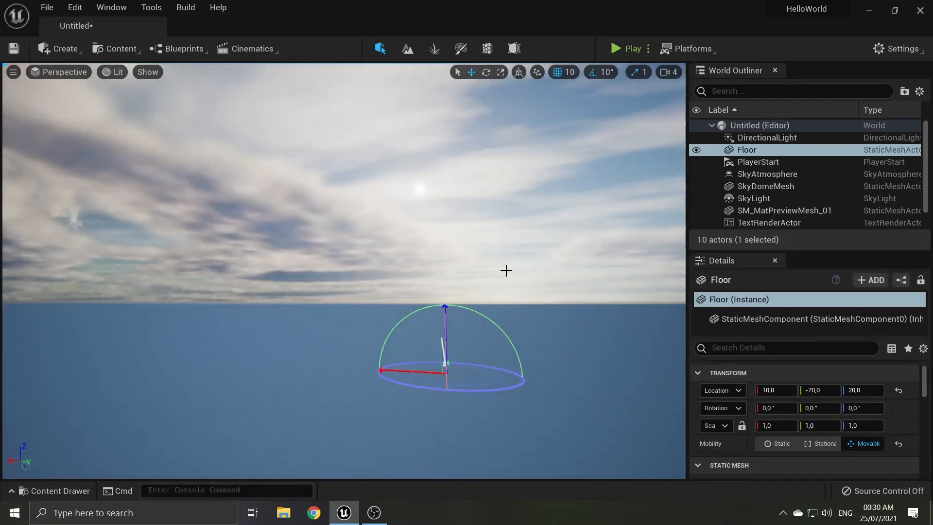
key(ctrl+l)
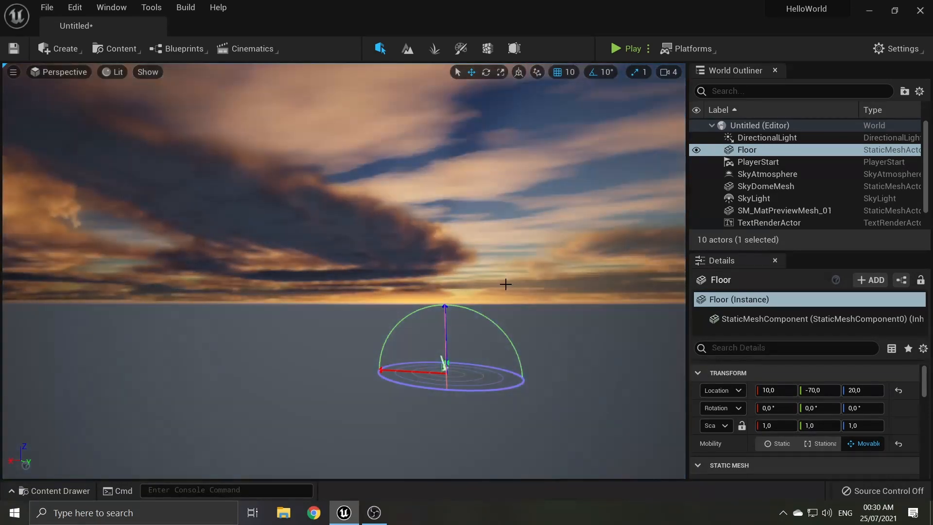
key(ctrl+l)
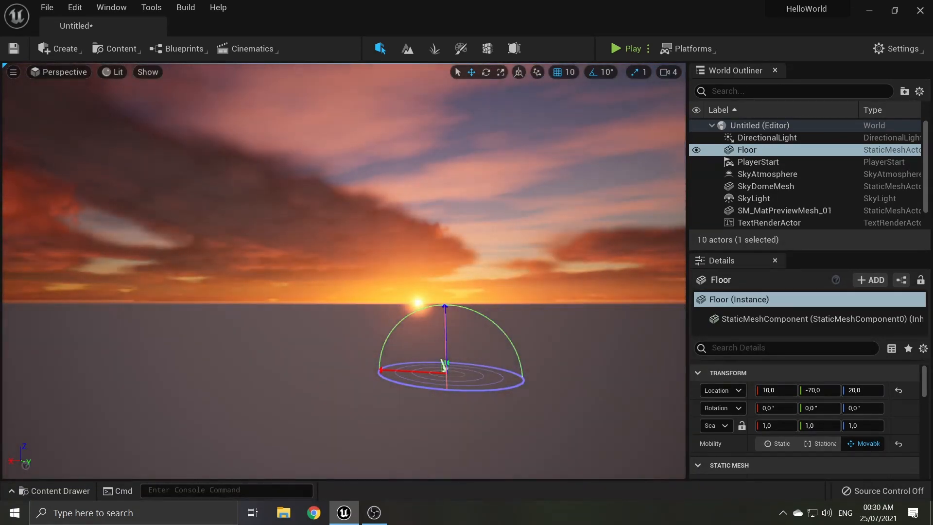
- View the preview mesh in the sunset light and raise the sun back above the horizon for daylight
key(s)
right_drag(344, 271, 445, 280)
key(w)
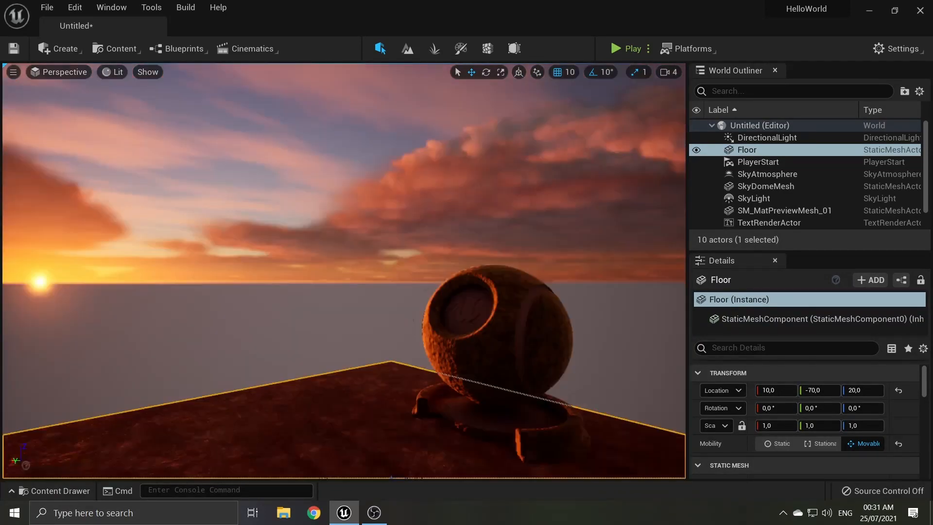
right_drag(382, 269, 381, 269)
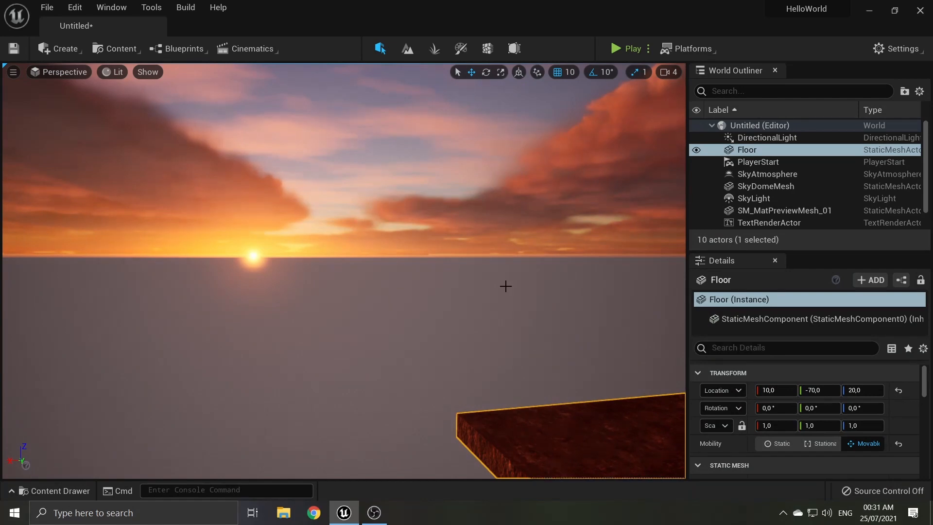
key(ctrl+l)
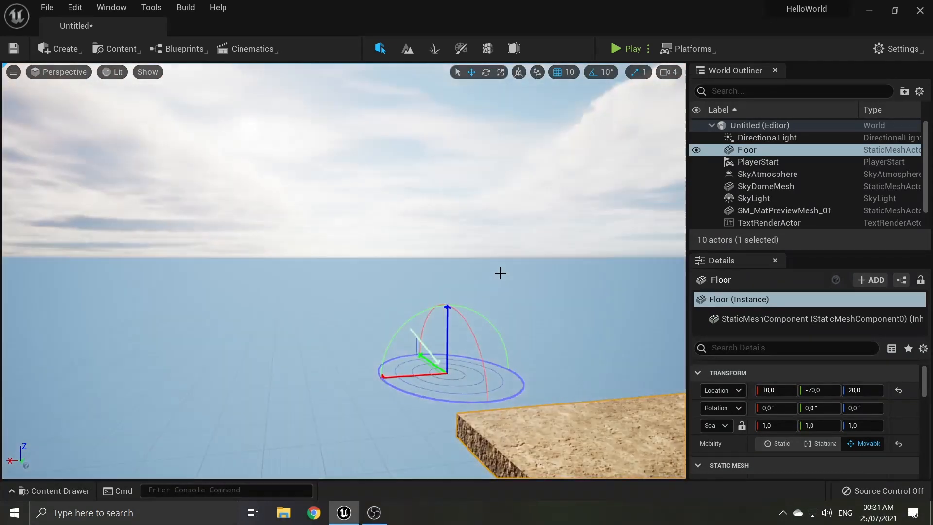
key(ctrl+l)
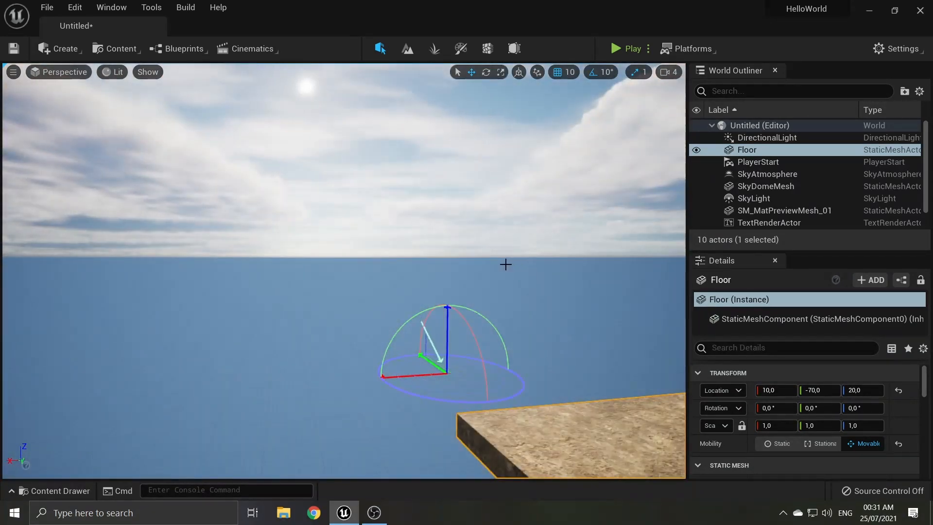
key(ctrl+l)
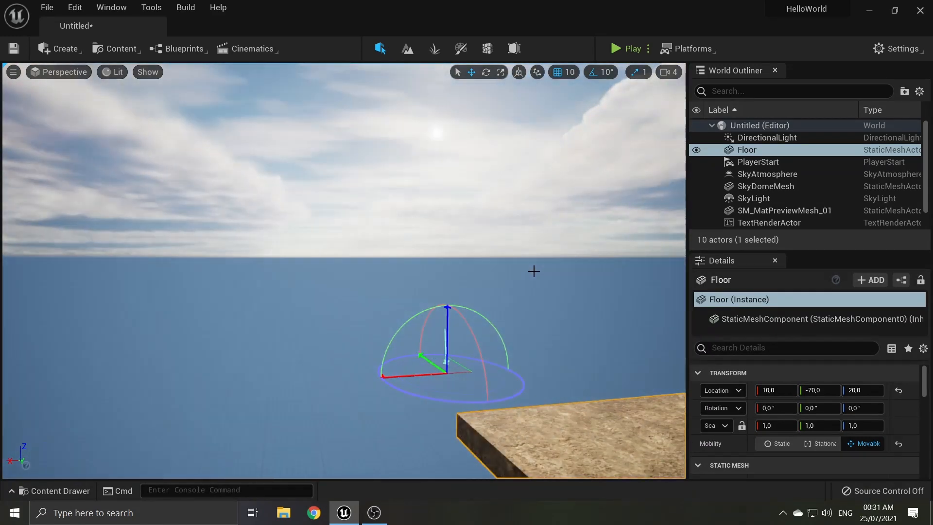
- Dip the sun to a golden sunset over the floor and preview mesh, and return it high for bright daylight
key(f)
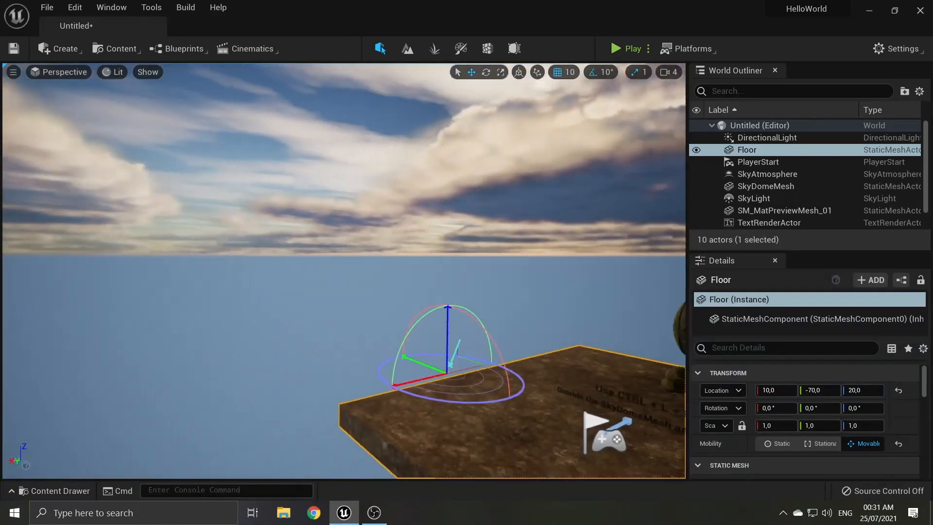
key(ctrl+l)
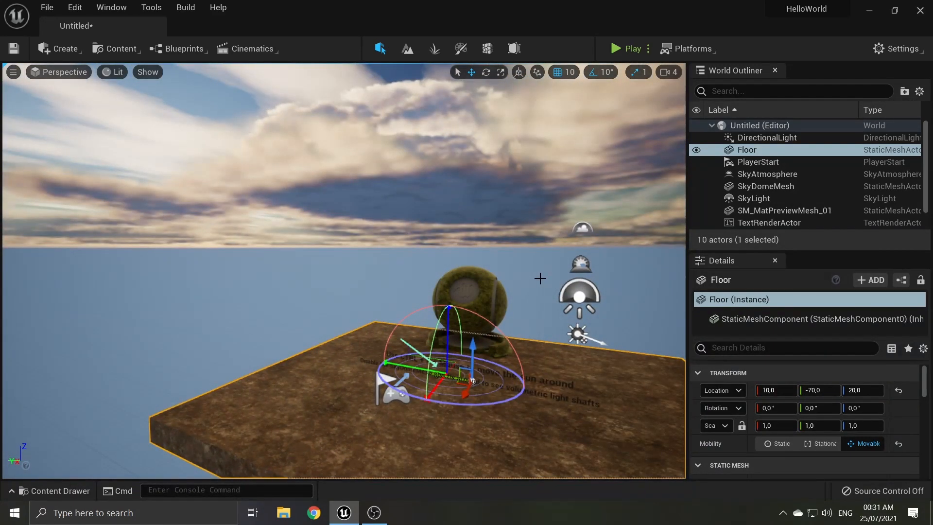
key(ctrl+l)
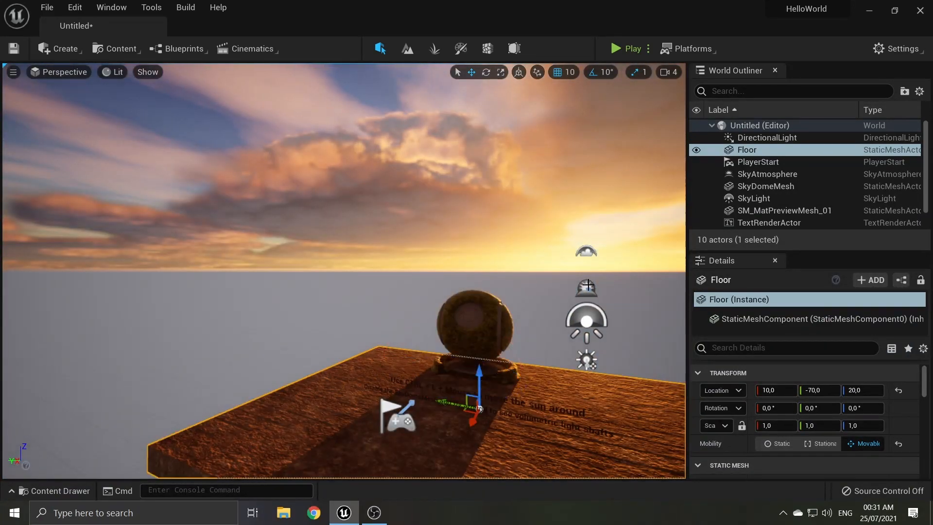
key(ctrl+l)
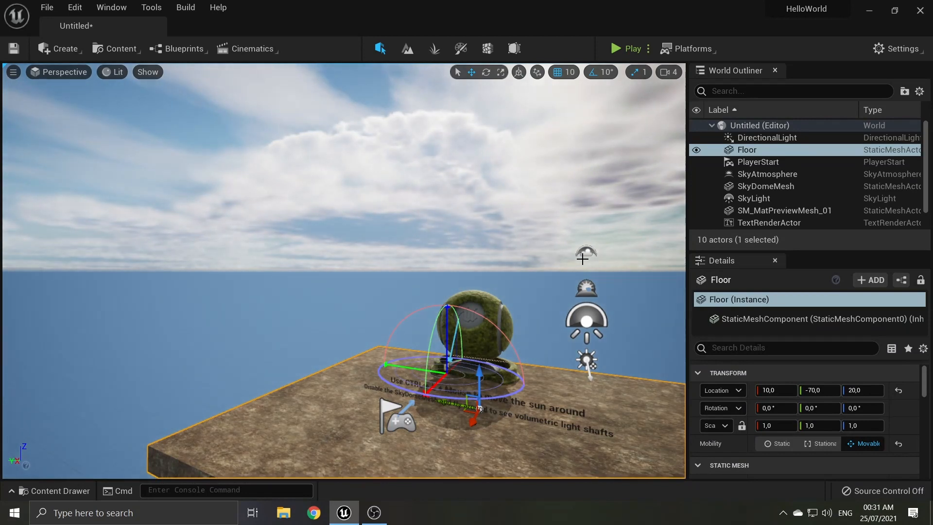
key(Escape)
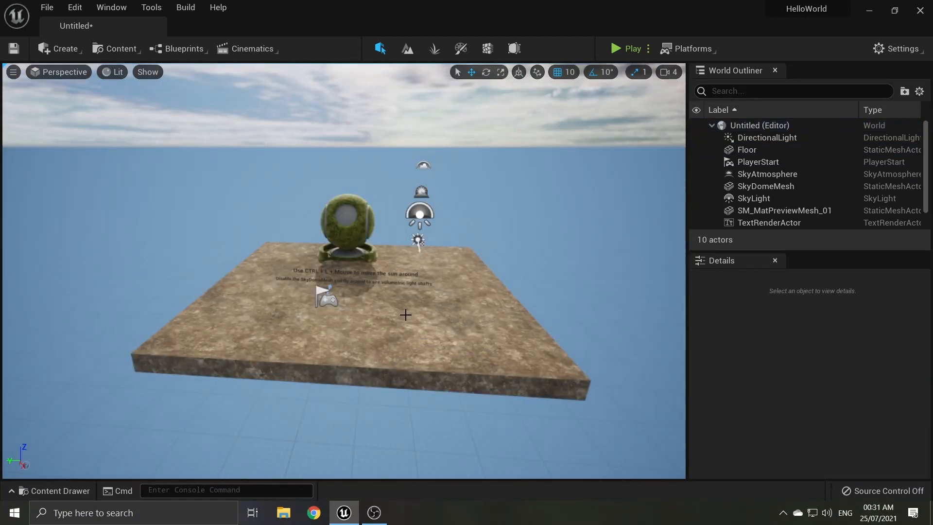
- Delete the floor and the material preview mesh from the level
click(406, 315)
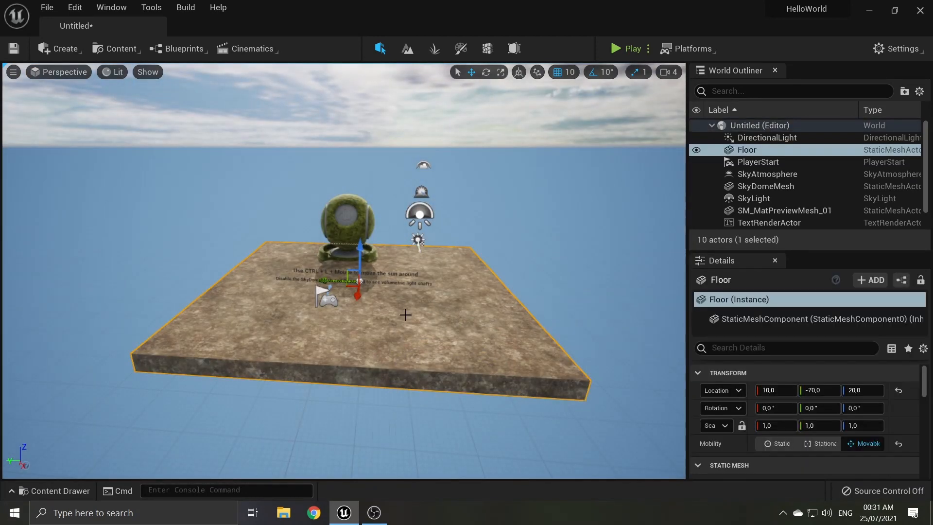
key(Delete)
click(362, 230)
key(Delete)
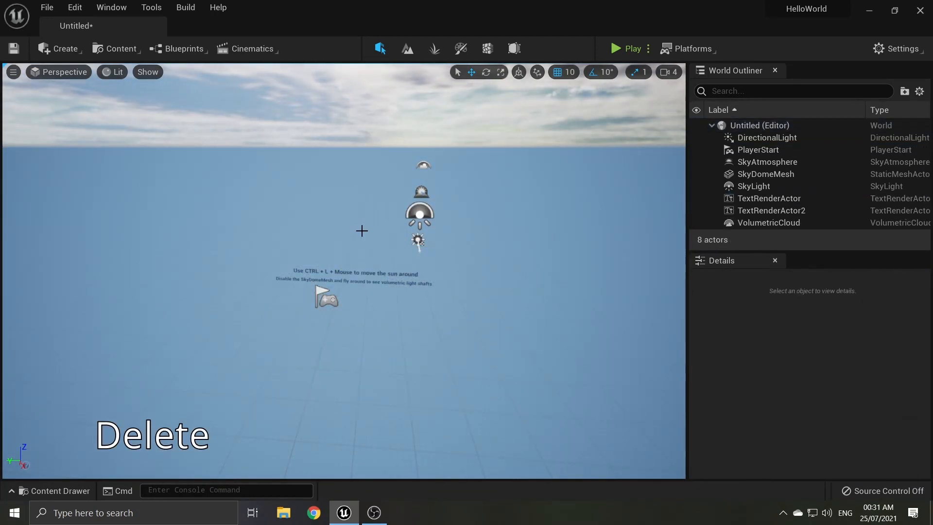
- Delete both text actors, TextRenderActor and TextRenderActor2, from the level
click(757, 196)
key(Delete)
click(758, 200)
key(Delete)
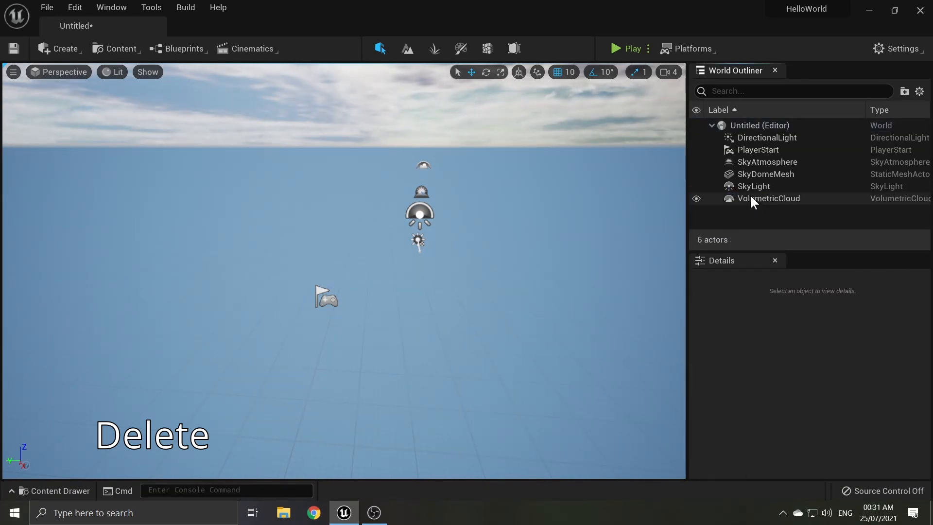
- Raise the PlayerStart above the light and sky actors, to a Z location of about 842
right_drag(483, 183, 484, 187)
key(s)
mouse_move(441, 220)
right_down()
mouse_move(441, 264)
mouse_move(441, 221)
right_up()
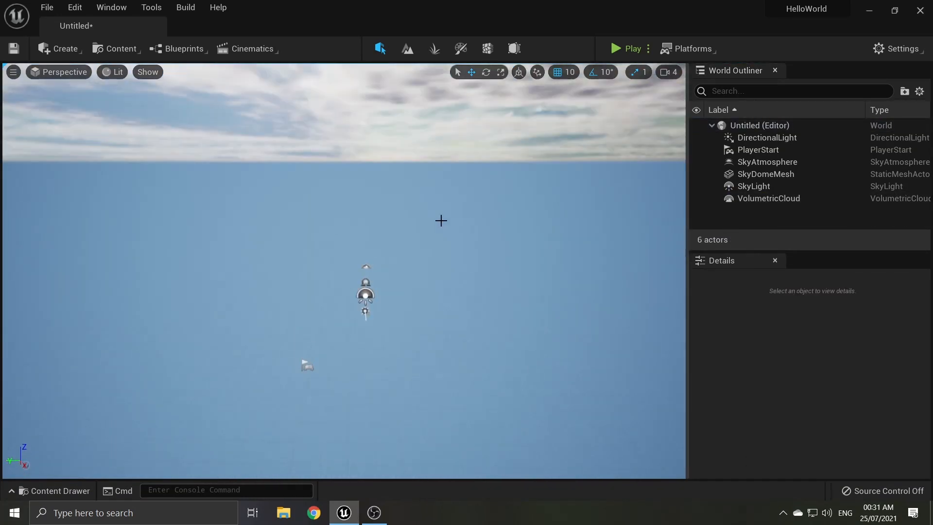
click(309, 366)
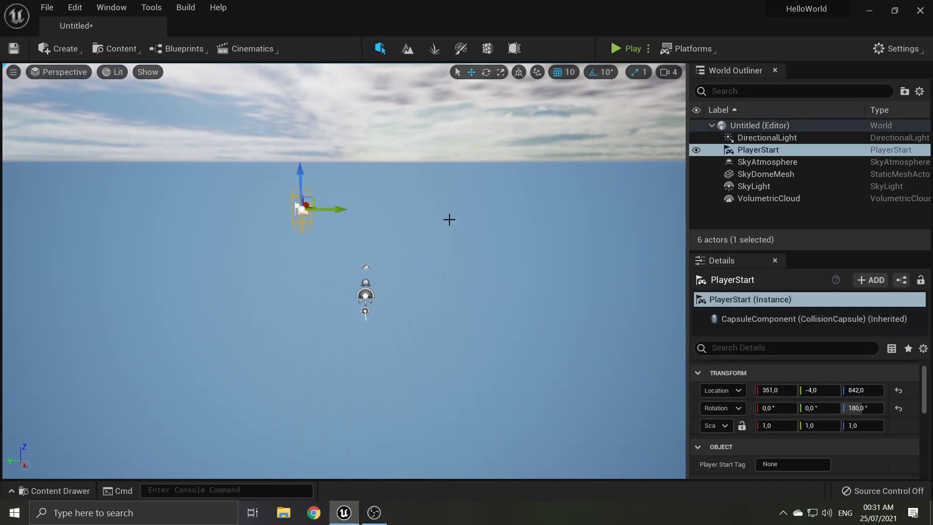
- Switch to Landscape mode and browse the materials available for the new landscape
click(411, 50)
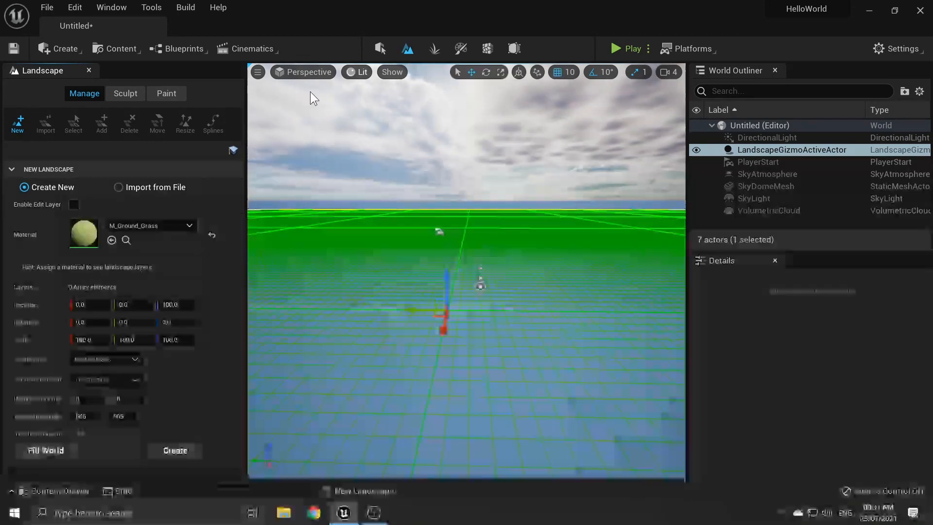
click(146, 226)
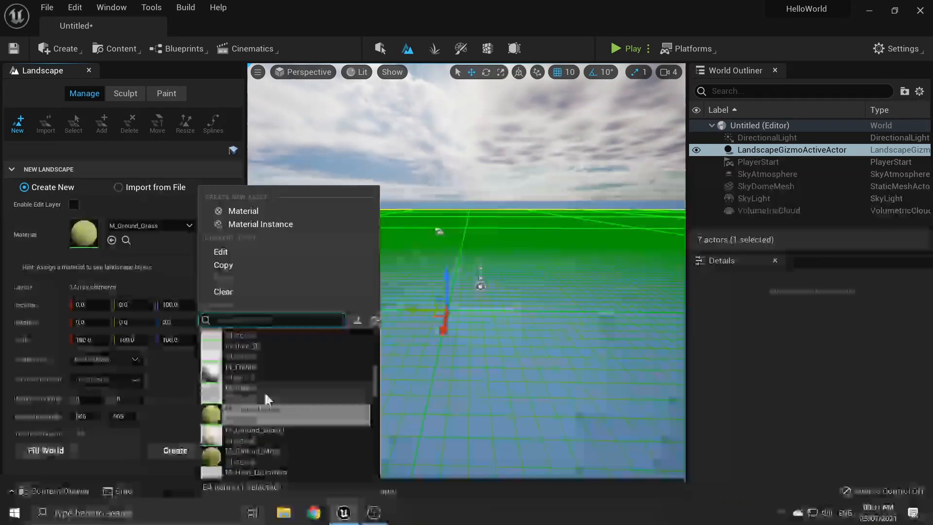
scroll(265, 396, down, 8)
scroll(265, 405, down, 10)
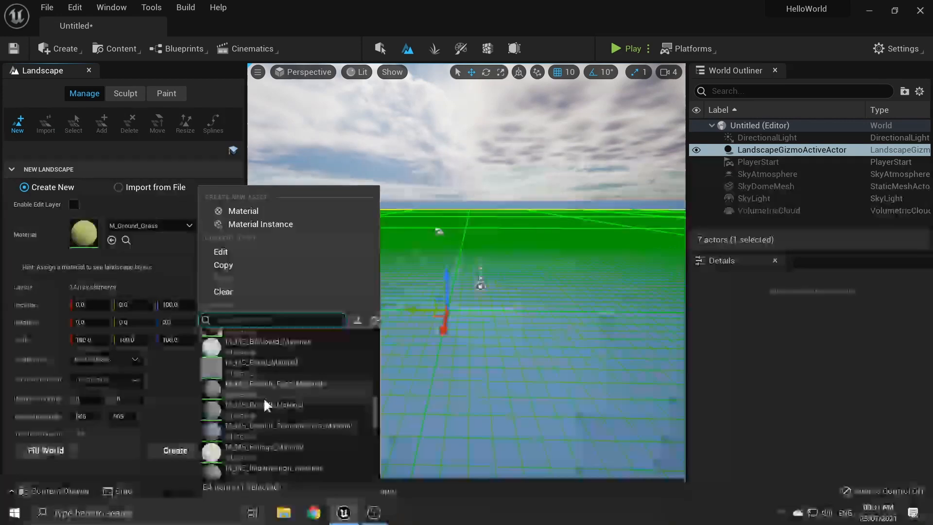
scroll(265, 406, up, 20)
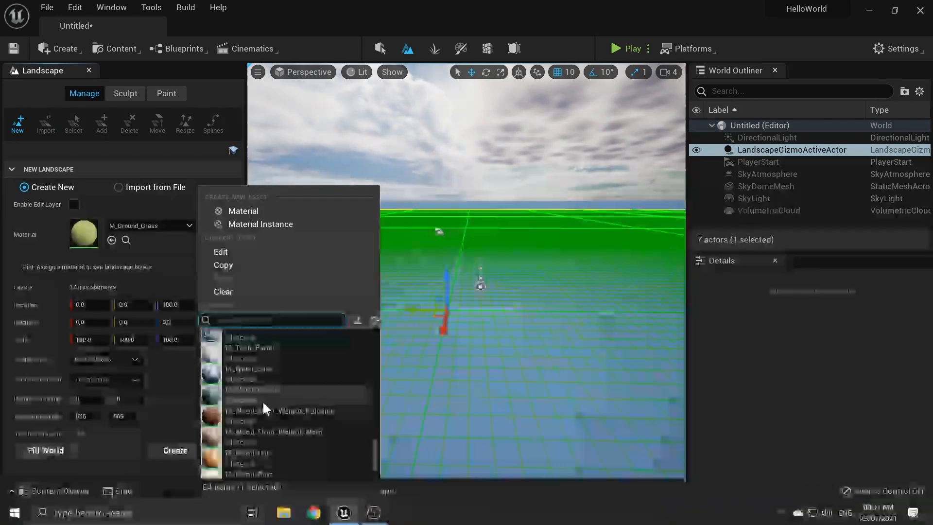
scroll(262, 400, up, 10)
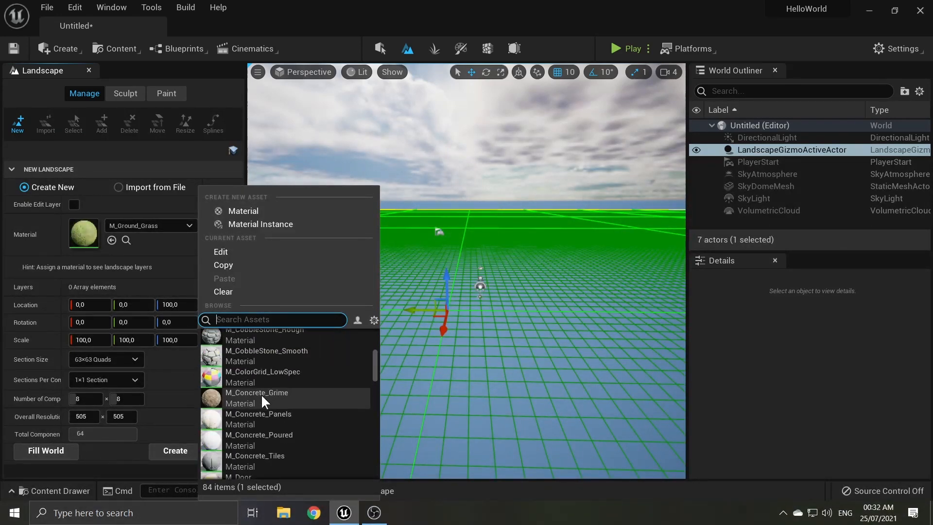
scroll(263, 401, down, 5)
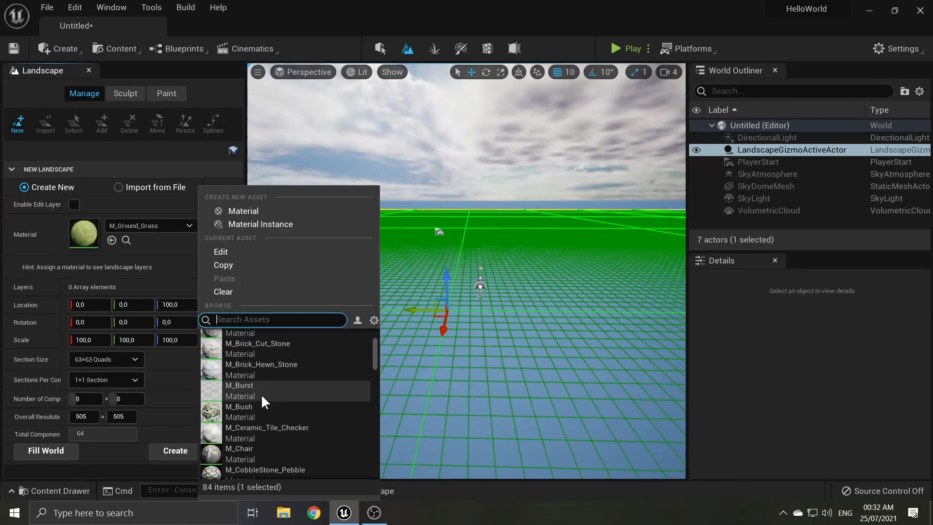
scroll(263, 401, down, 6)
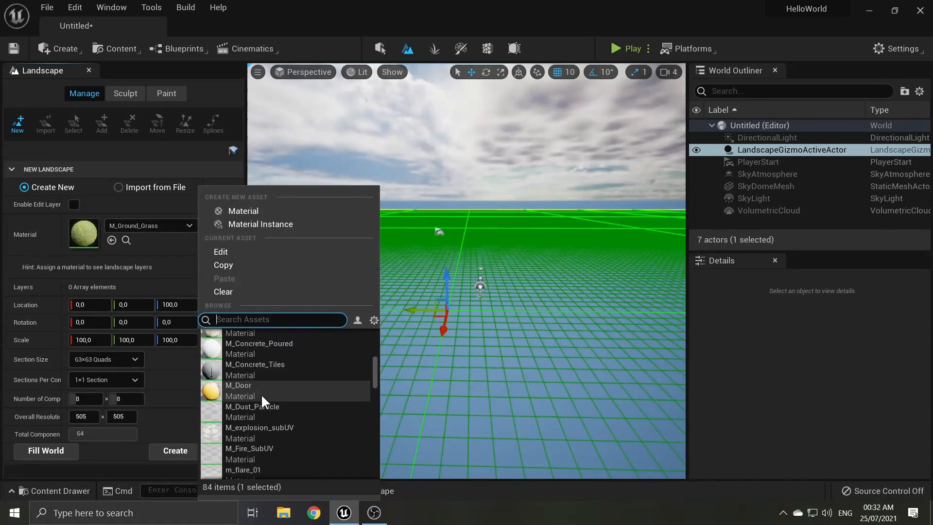
click(153, 237)
click(158, 226)
click(180, 248)
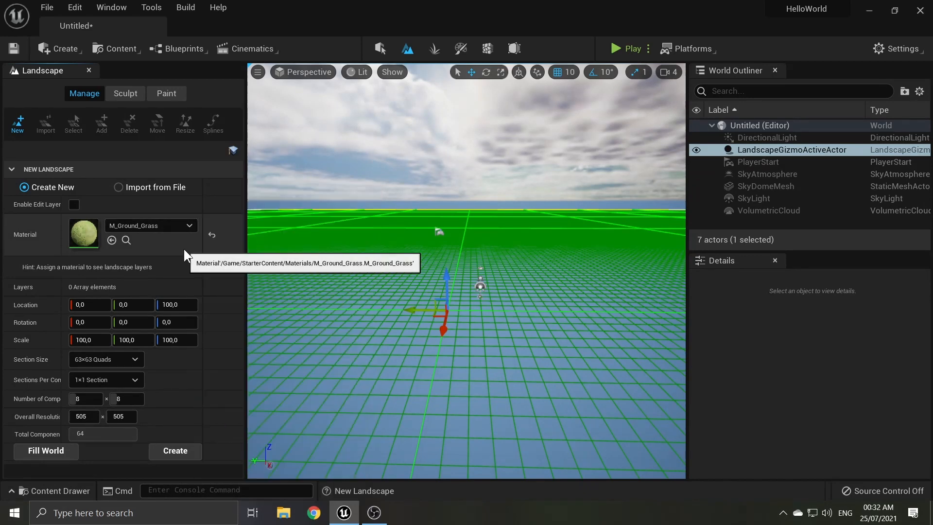
- Set the new landscape's section size to 31×31 quads
right_drag(291, 254, 316, 251)
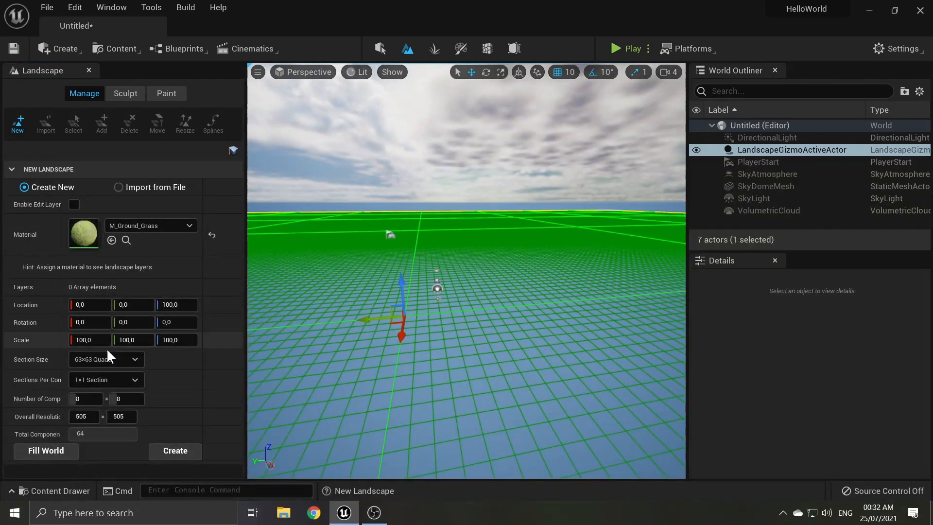
click(123, 360)
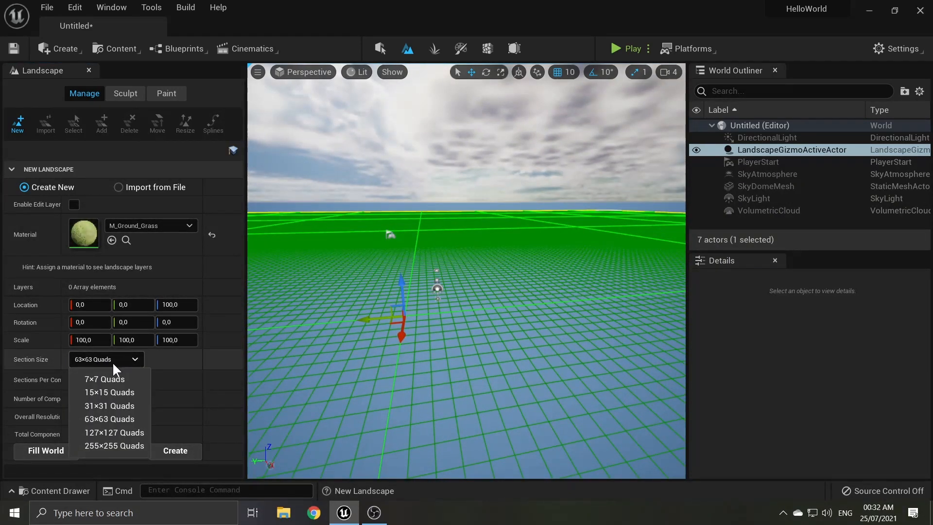
click(109, 408)
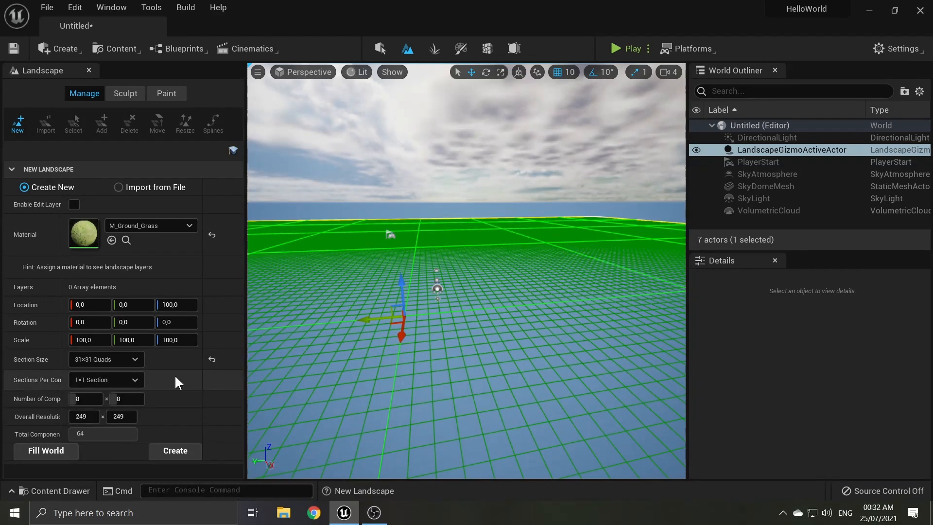
- Create the landscape with M_Ground_Grass and sculpt several low hills across its surface with the Sculpt tool
click(175, 451)
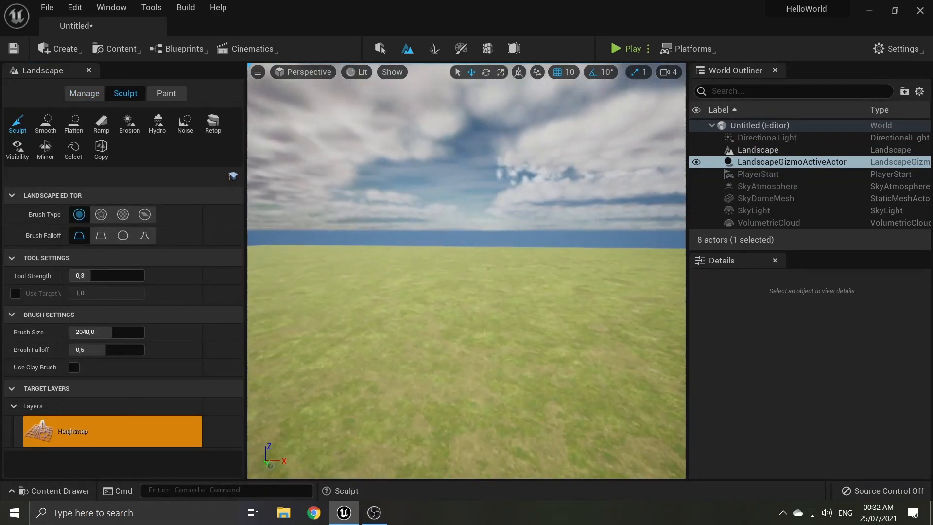
mouse_move(466, 270)
right_down()
mouse_move(399, 234)
mouse_move(506, 277)
mouse_move(574, 272)
mouse_move(612, 284)
mouse_move(583, 253)
mouse_move(558, 248)
mouse_move(534, 245)
mouse_move(544, 245)
mouse_move(510, 291)
mouse_move(486, 262)
right_up()
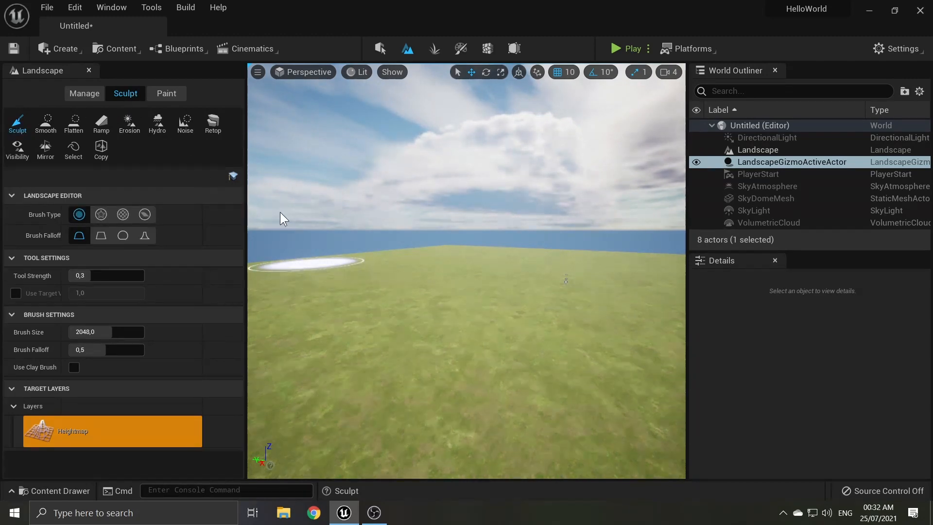
mouse_move(424, 316)
mouse_down()
mouse_move(415, 309)
mouse_move(456, 254)
mouse_up()
right_drag(456, 254, 464, 306)
key(s)
mouse_move(537, 238)
shift+mouse_down()
mouse_move(400, 229)
mouse_move(389, 198)
mouse_move(560, 194)
mouse_move(483, 196)
mouse_move(441, 211)
mouse_move(467, 194)
mouse_move(608, 220)
mouse_move(351, 275)
mouse_move(313, 335)
shift+mouse_up()
right_drag(314, 336, 263, 332)
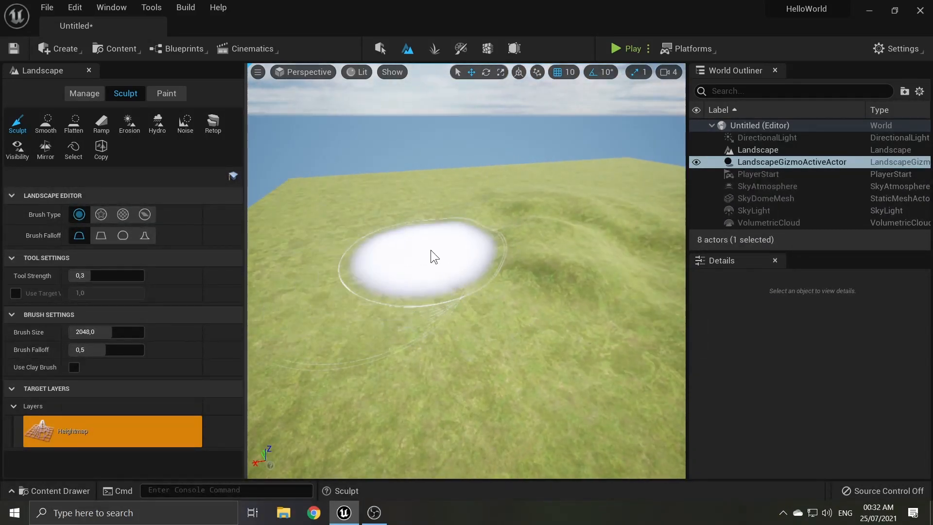
mouse_move(433, 256)
mouse_down()
mouse_move(401, 190)
mouse_move(408, 231)
mouse_move(323, 189)
mouse_up()
mouse_move(323, 188)
right_down()
mouse_move(369, 233)
mouse_move(372, 180)
mouse_move(365, 204)
right_up()
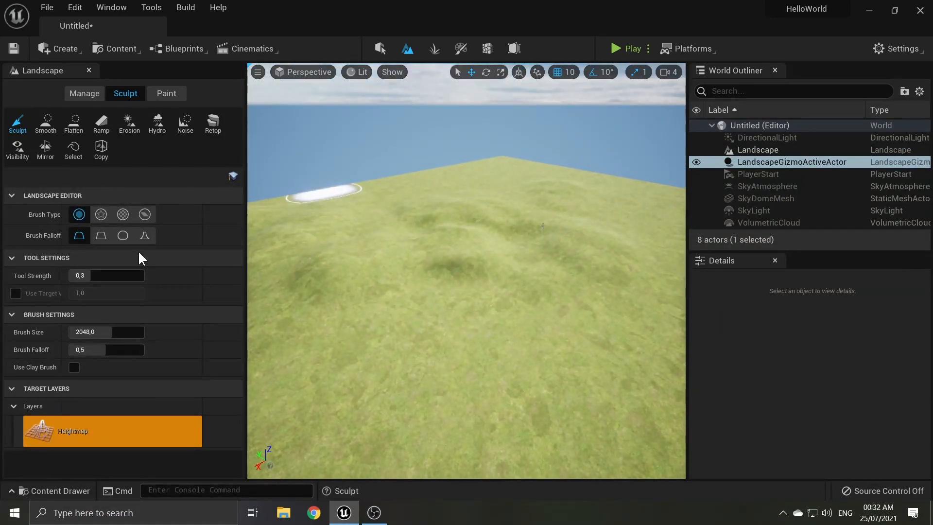
- Raise the sculpt strength to about 0.45 and the brush size to about 2950, and sculpt taller hills toward the landscape's edge
drag(92, 275, 102, 275)
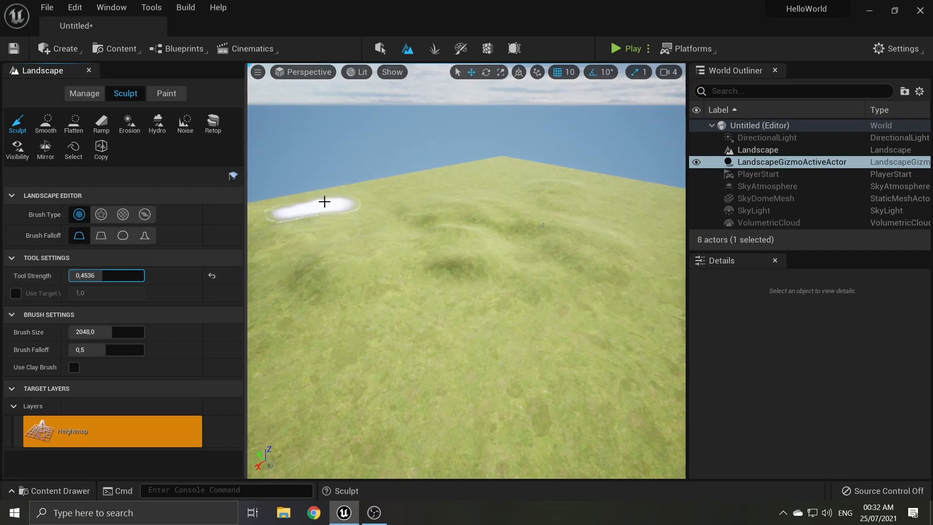
mouse_move(340, 225)
mouse_down()
mouse_move(528, 181)
mouse_move(460, 193)
mouse_move(502, 166)
mouse_up()
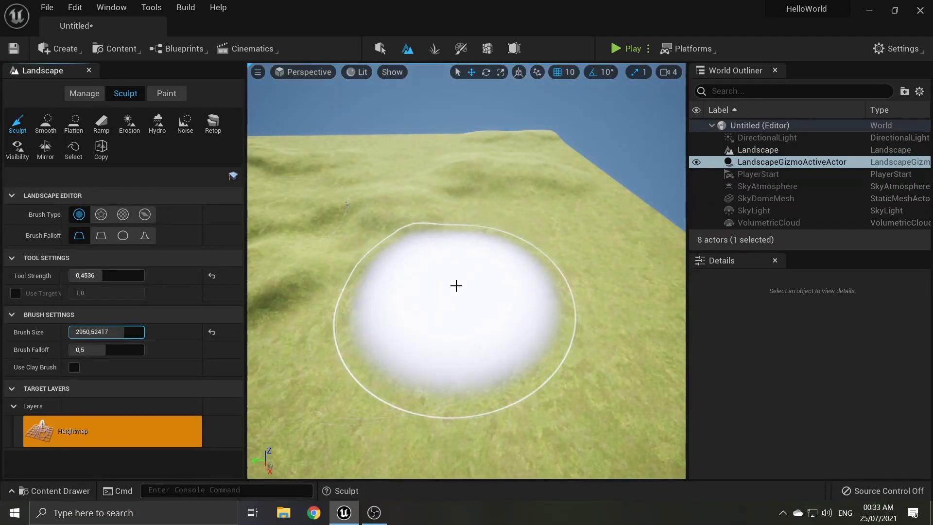
drag(456, 285, 596, 227)
mouse_move(595, 227)
right_down()
mouse_move(681, 262)
mouse_move(495, 156)
right_up()
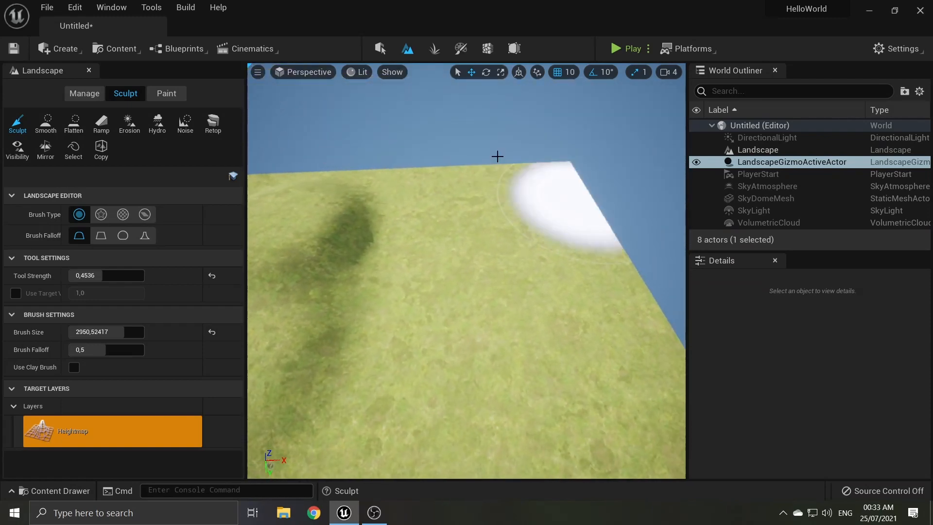
mouse_move(486, 193)
mouse_down()
mouse_move(413, 203)
mouse_move(589, 169)
mouse_move(523, 146)
mouse_up()
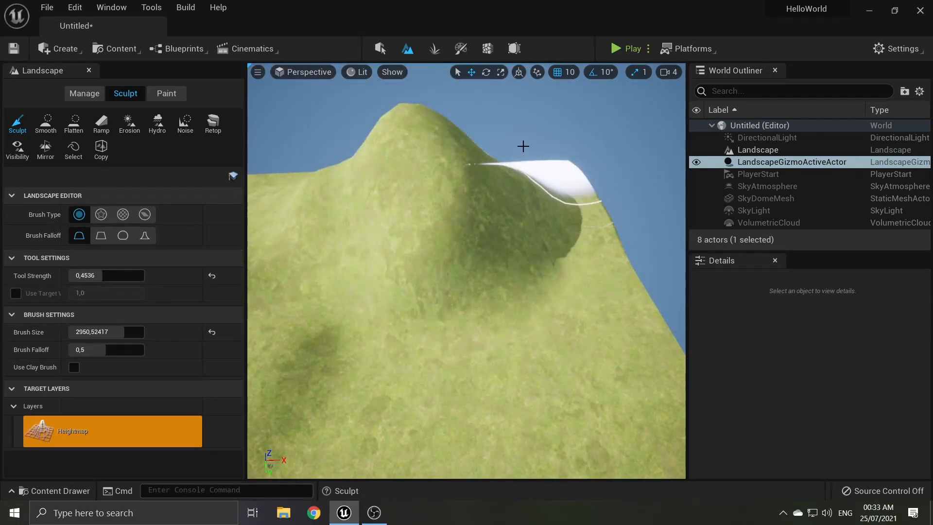
- Flatten the tall hill near the landscape's corner into a plateau and smooth the surrounding terrain
click(75, 124)
mouse_move(510, 191)
mouse_down()
mouse_move(308, 210)
mouse_move(600, 338)
mouse_move(486, 333)
mouse_up()
mouse_move(486, 333)
right_down()
mouse_move(530, 316)
mouse_move(496, 345)
right_up()
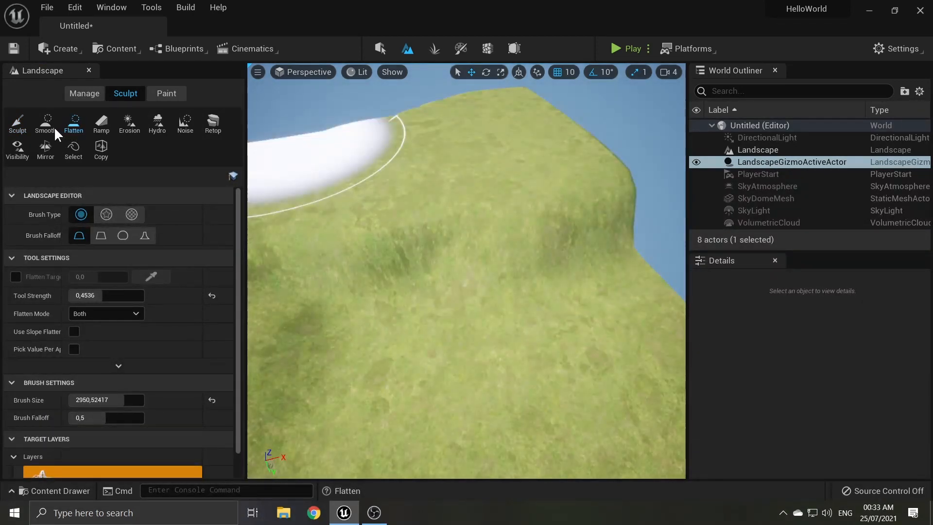
click(52, 126)
mouse_move(462, 225)
mouse_down()
mouse_move(581, 212)
mouse_move(585, 221)
mouse_move(291, 237)
mouse_up()
mouse_move(290, 237)
right_down()
mouse_move(311, 233)
mouse_move(321, 184)
mouse_move(345, 182)
mouse_move(340, 161)
mouse_move(379, 205)
mouse_move(486, 189)
mouse_move(408, 168)
mouse_move(282, 173)
right_up()
right_drag(510, 235, 537, 244)
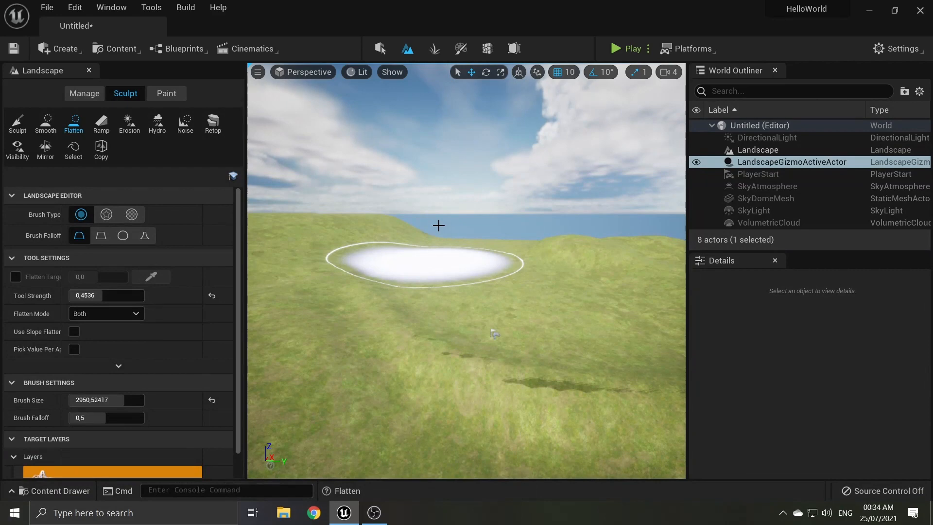
- Switch to Foliage mode and browse the 3D Plants collection in Quixel Bridge
click(434, 49)
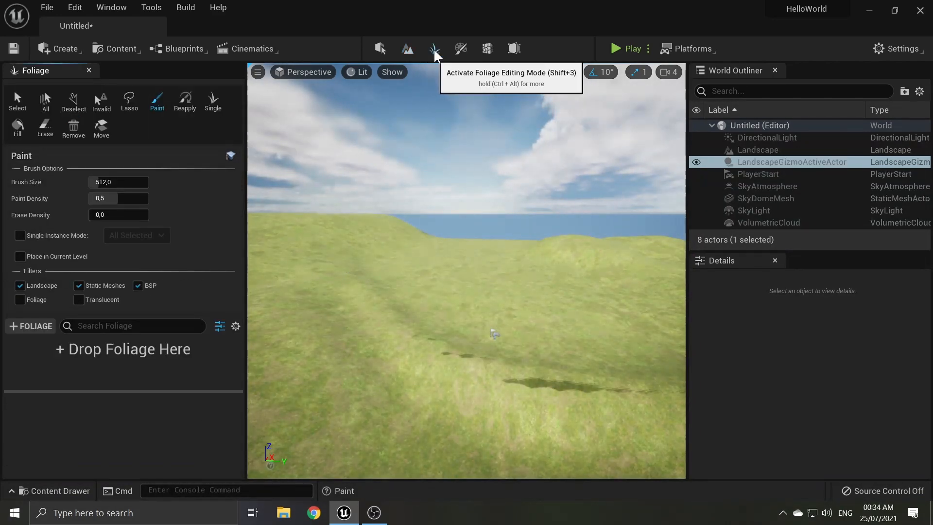
click(31, 326)
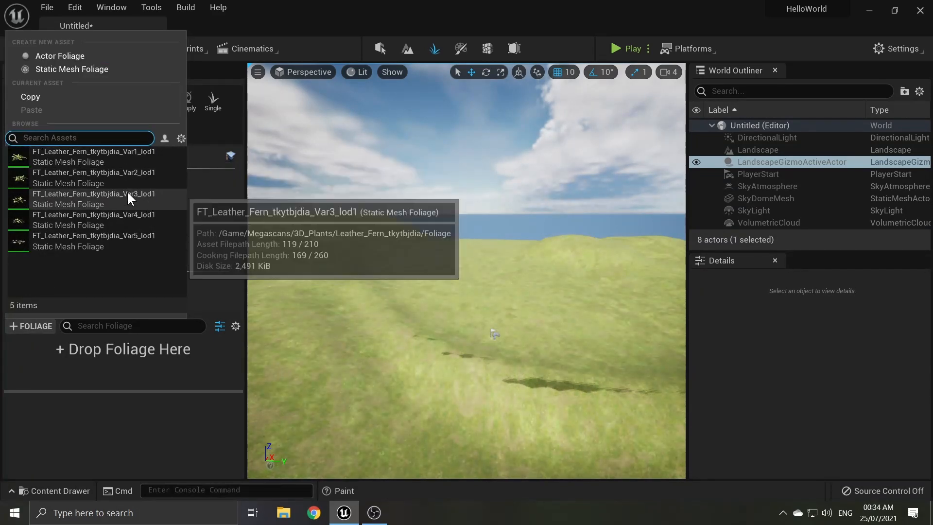
click(204, 243)
click(115, 49)
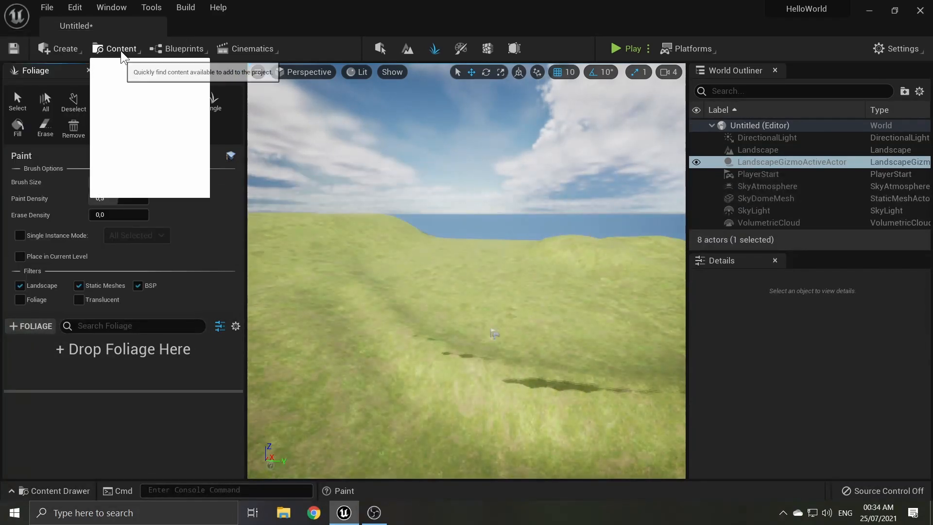
click(153, 185)
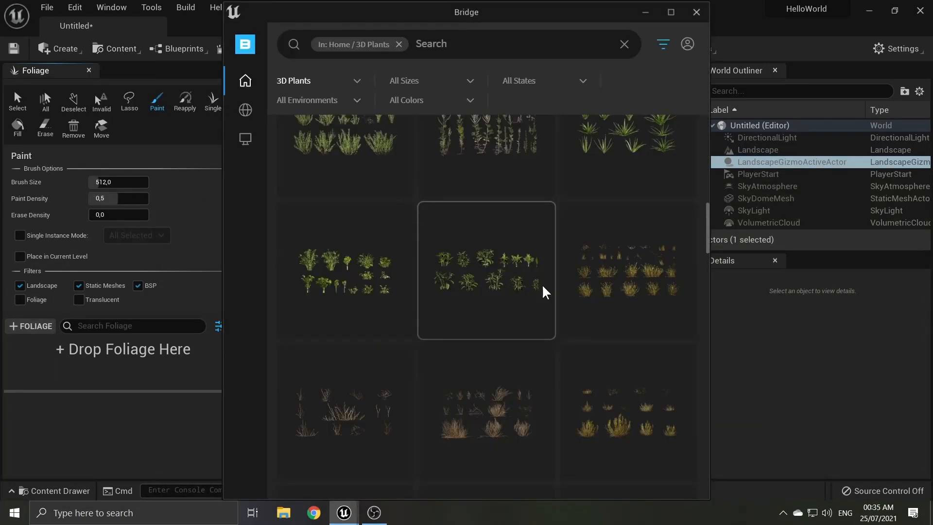
scroll(545, 291, down, 10)
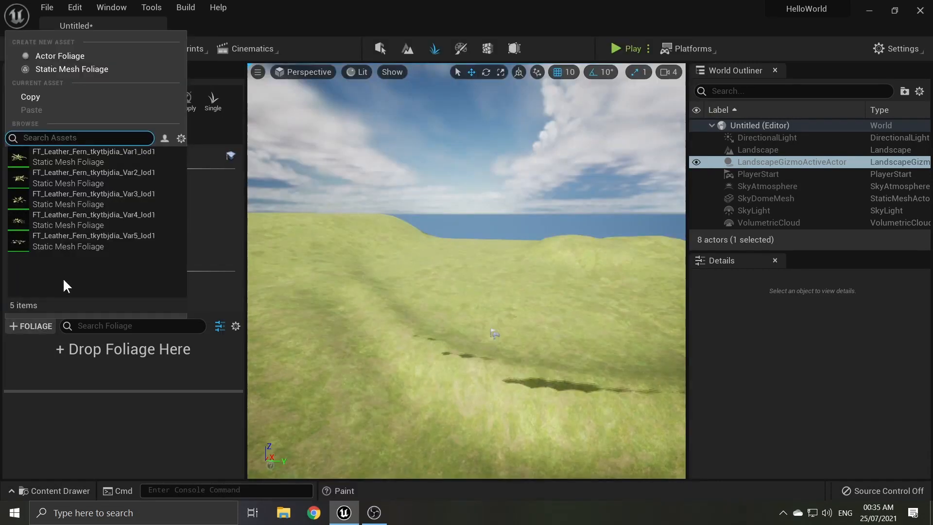
- Add the five FT_Leather_Fern_tkytbjdia static mesh foliage types, Var1 to Var5, to the foliage palette
click(72, 156)
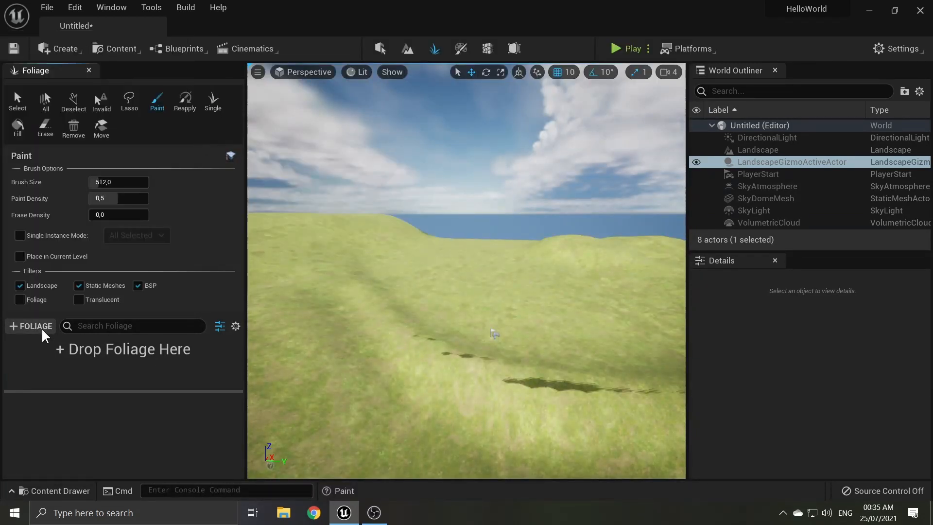
click(34, 326)
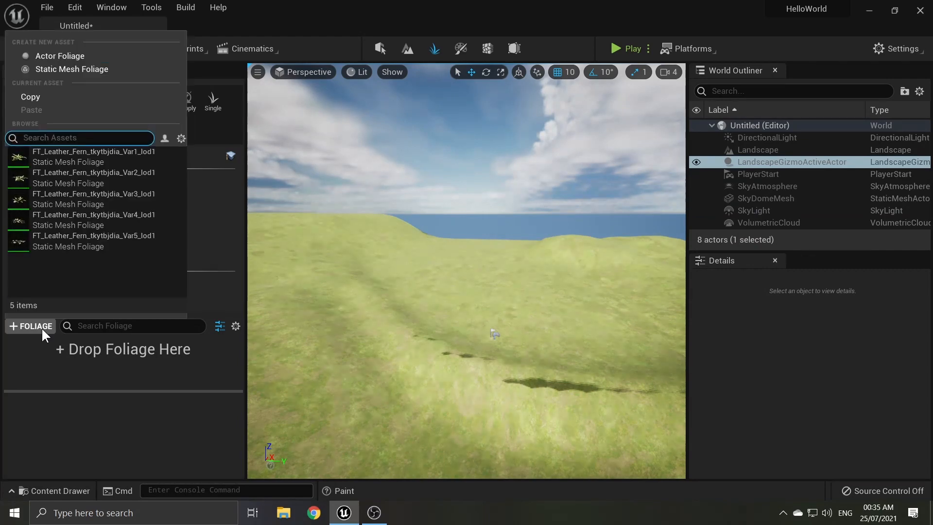
click(89, 162)
click(31, 326)
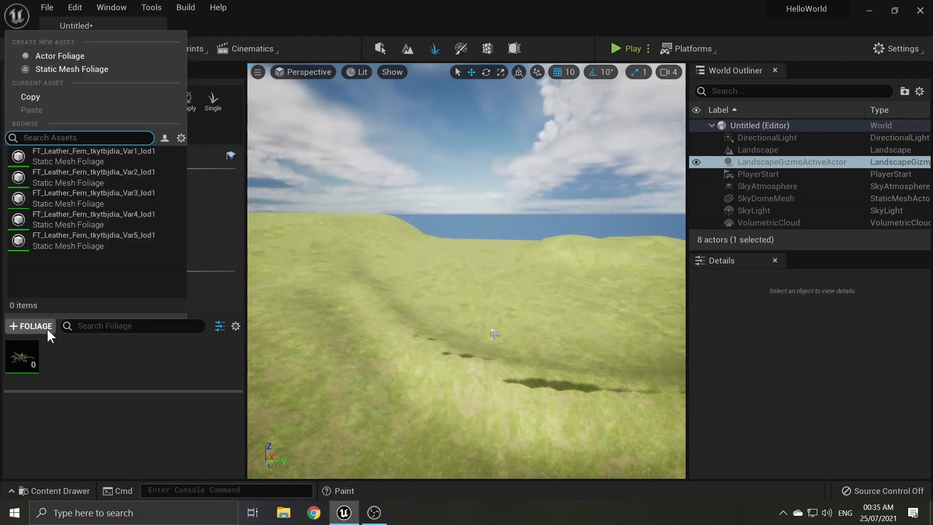
click(49, 179)
click(35, 326)
click(59, 199)
click(35, 327)
click(57, 222)
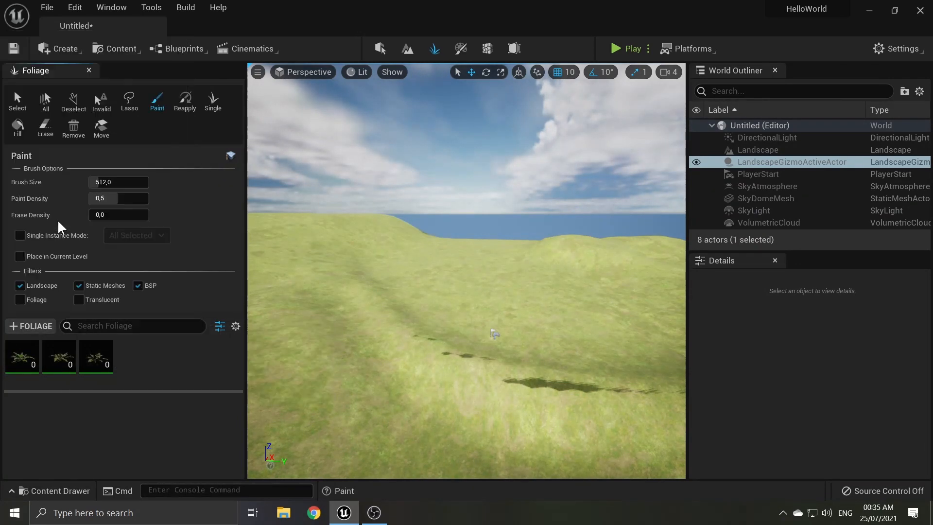
click(36, 327)
click(69, 248)
- Place one instance of the first leather fern variant on the grass with the Single placement tool
right_drag(342, 286, 416, 282)
key(w)
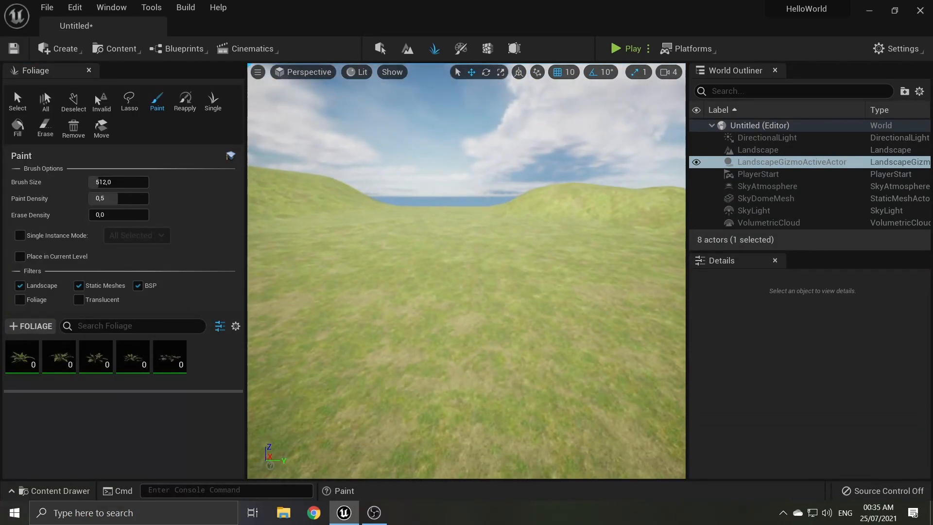
click(212, 101)
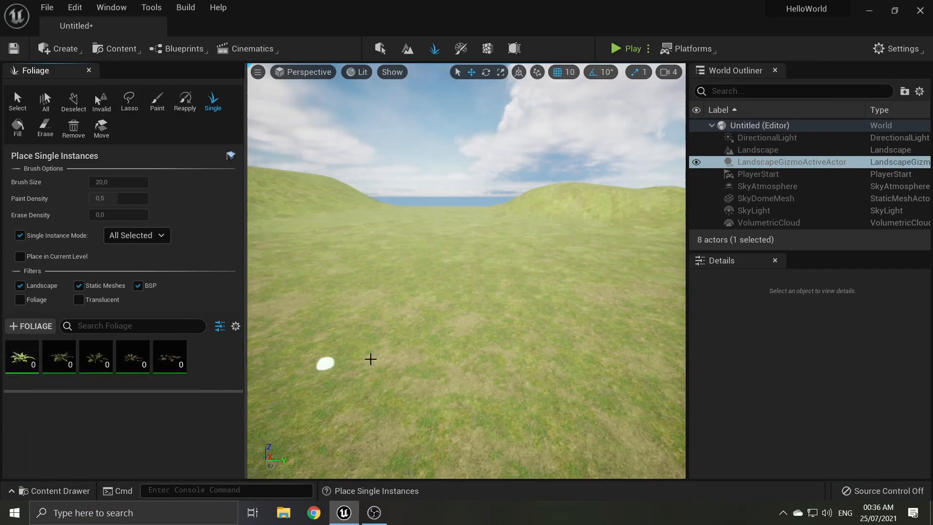
scroll(405, 365, up, 3)
mouse_move(404, 366)
right_down()
mouse_move(404, 413)
mouse_move(340, 379)
mouse_move(377, 376)
mouse_move(375, 435)
mouse_move(377, 405)
mouse_move(366, 389)
right_up()
key(w)
key(s)
key(w)
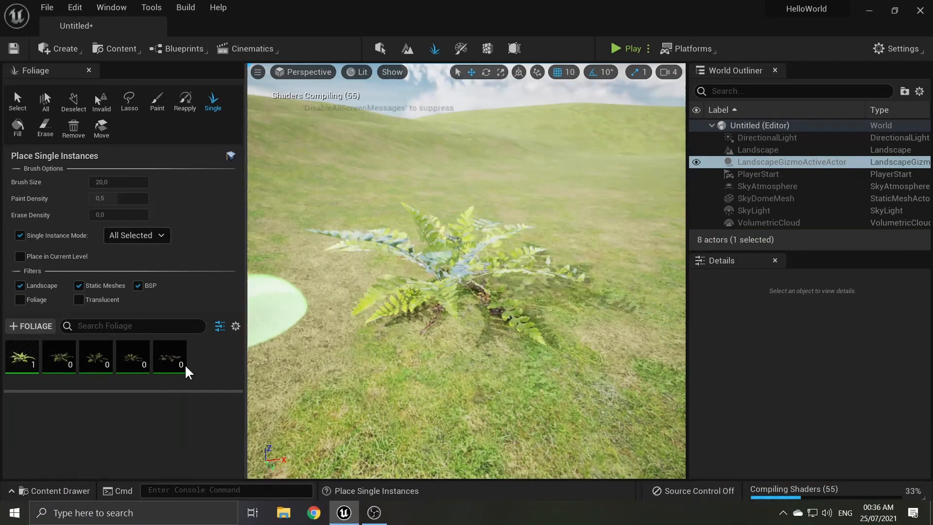
- Open the material instance MI_Leather_Fern_tkytbjdia_2K from the Megascans/3D_Plants/Leather_Fern_tkytbjdia folder
click(60, 490)
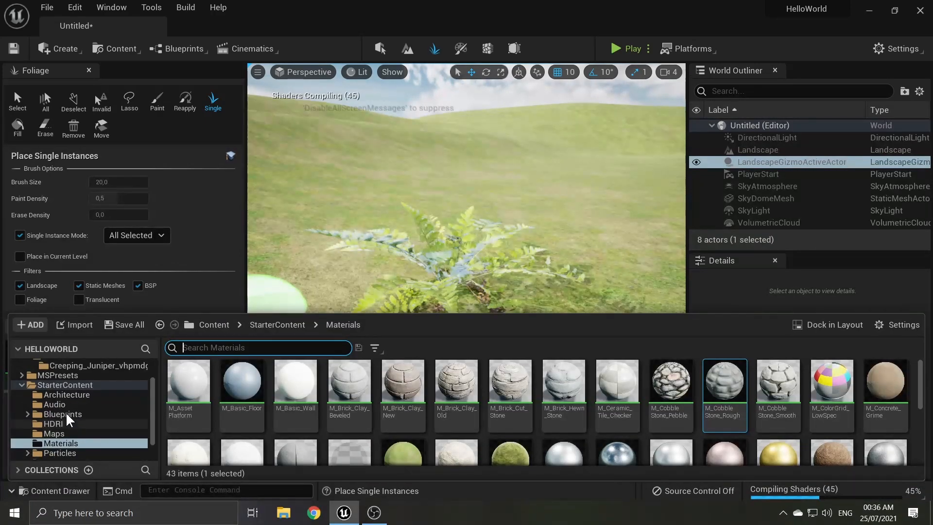
scroll(78, 377, up, 2)
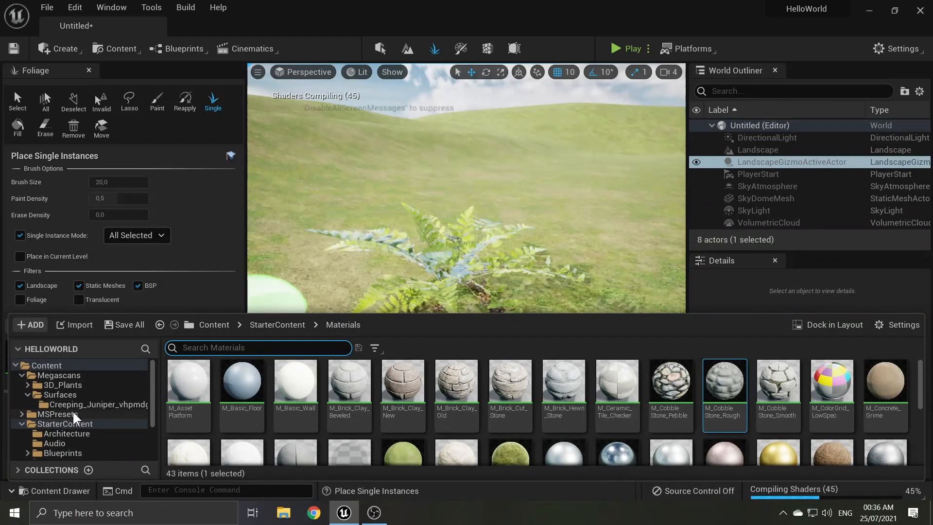
click(23, 423)
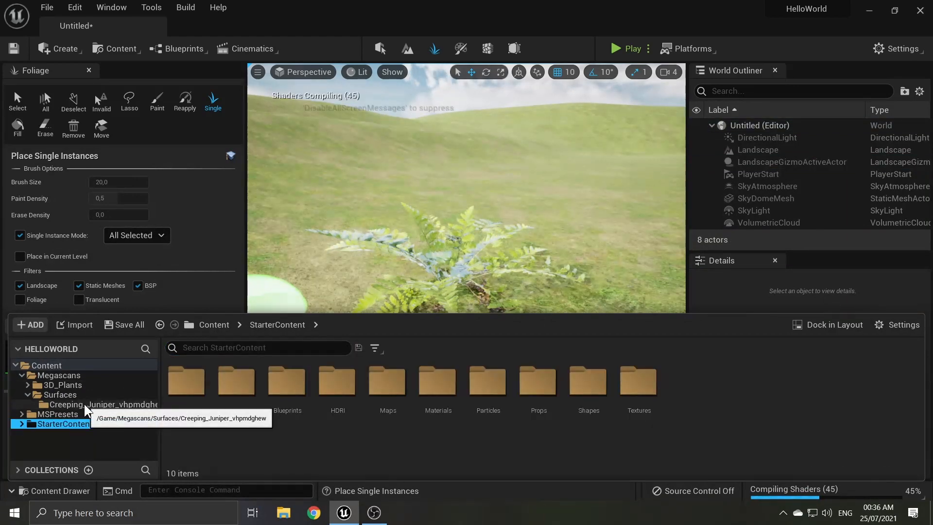
click(28, 385)
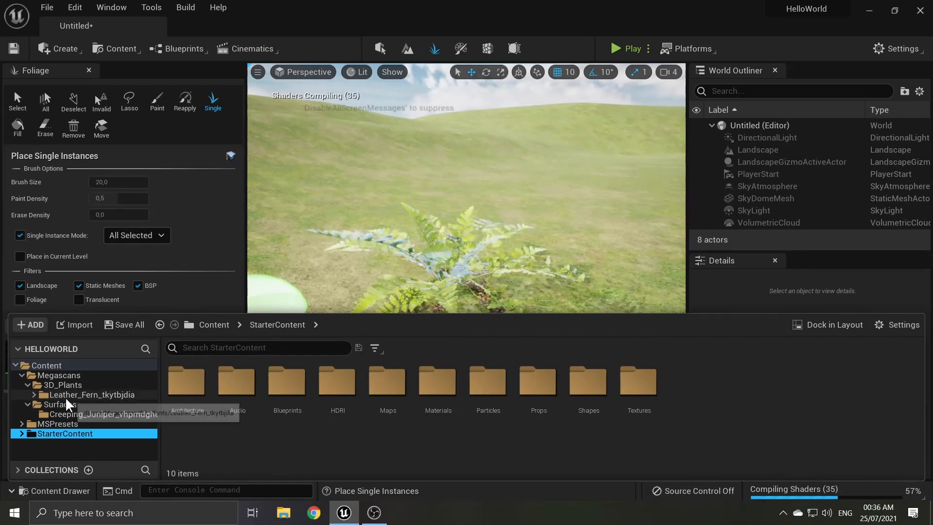
click(83, 396)
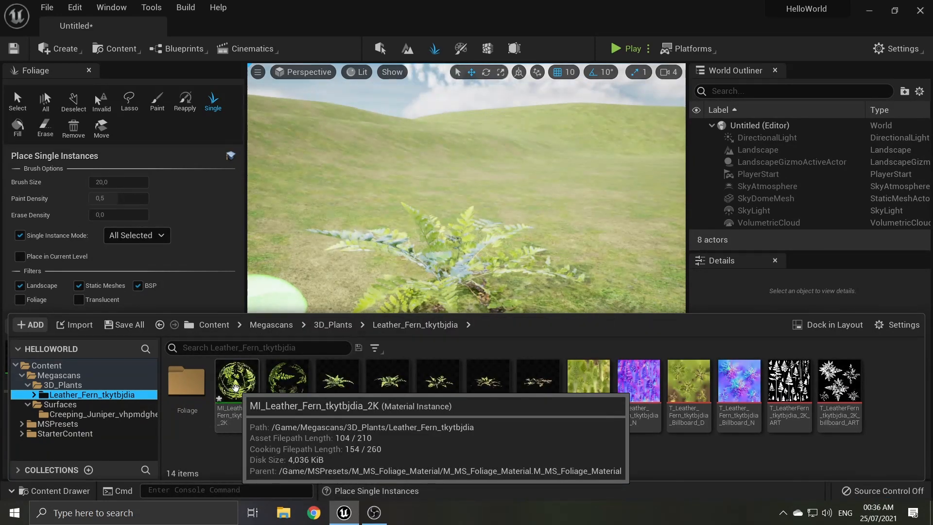
double_click(235, 386)
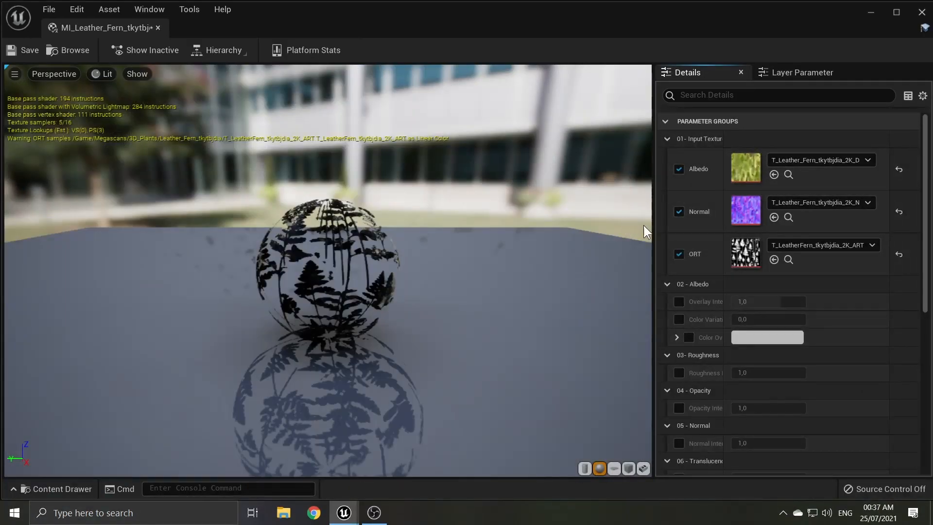
- Override EnableGrassWind in the fern material's Wind group, turn it on, and return to the level to view the fern
scroll(708, 337, down, 3)
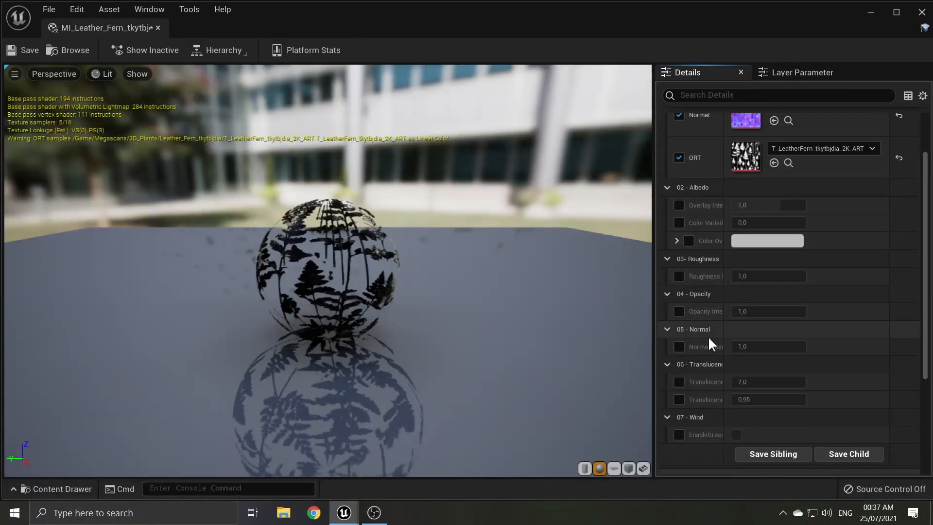
scroll(735, 206, up, 2)
scroll(735, 206, down, 3)
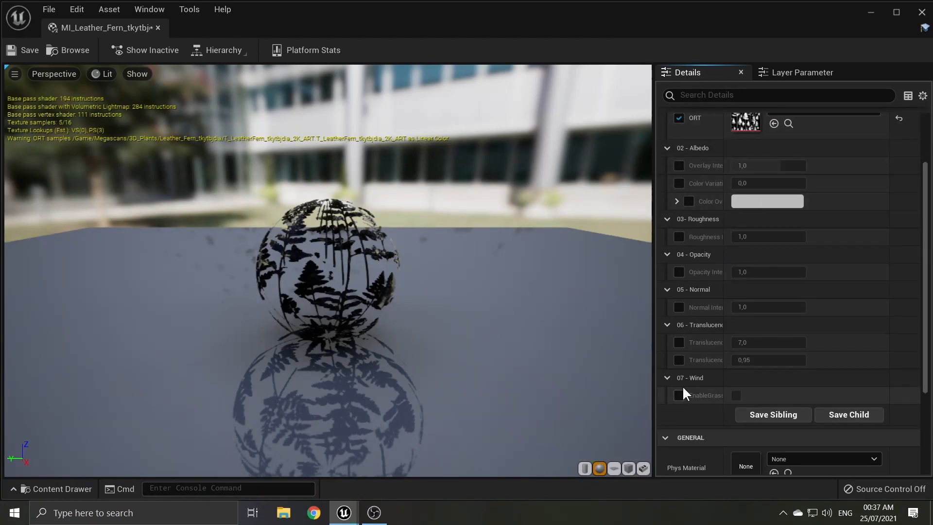
scroll(683, 378, down, 1)
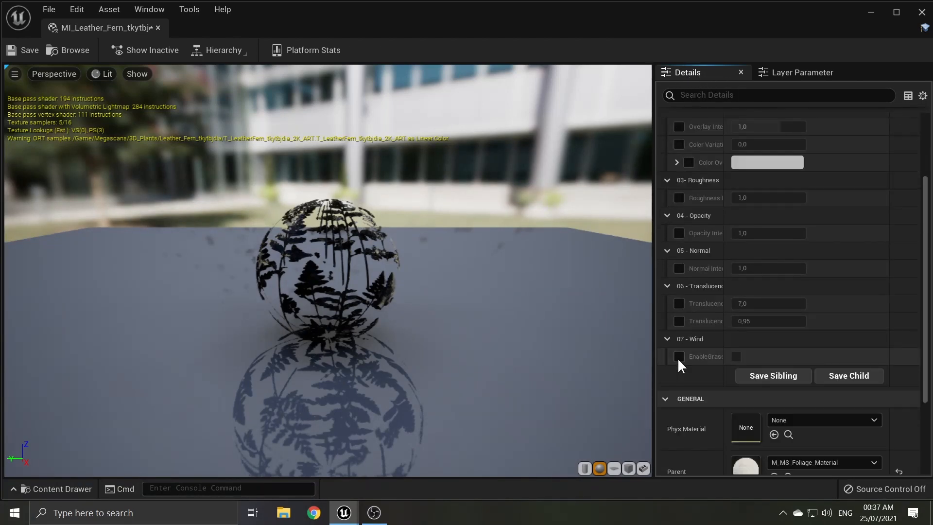
click(679, 357)
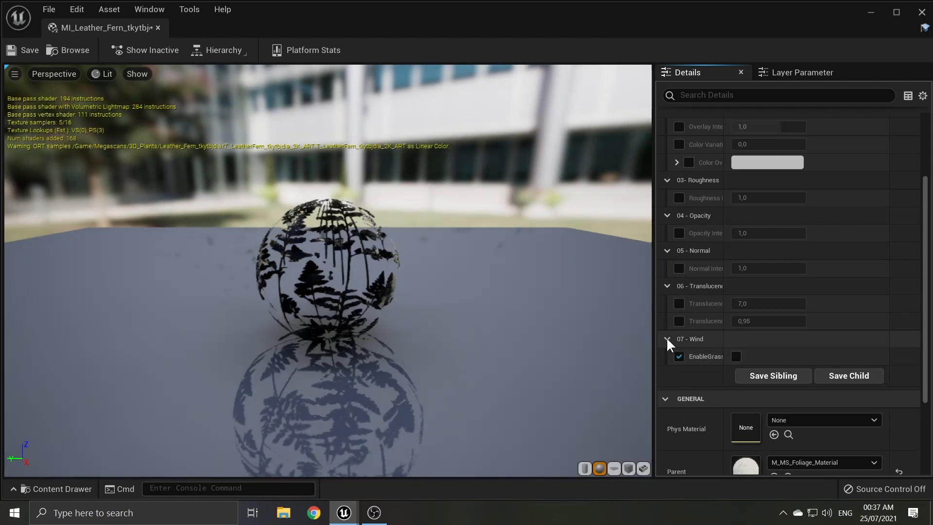
drag(655, 340, 582, 343)
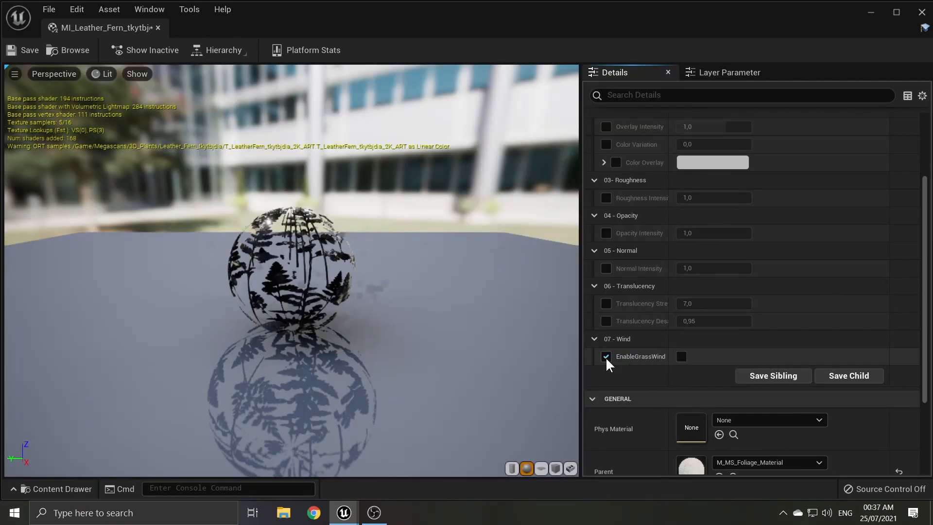
click(680, 357)
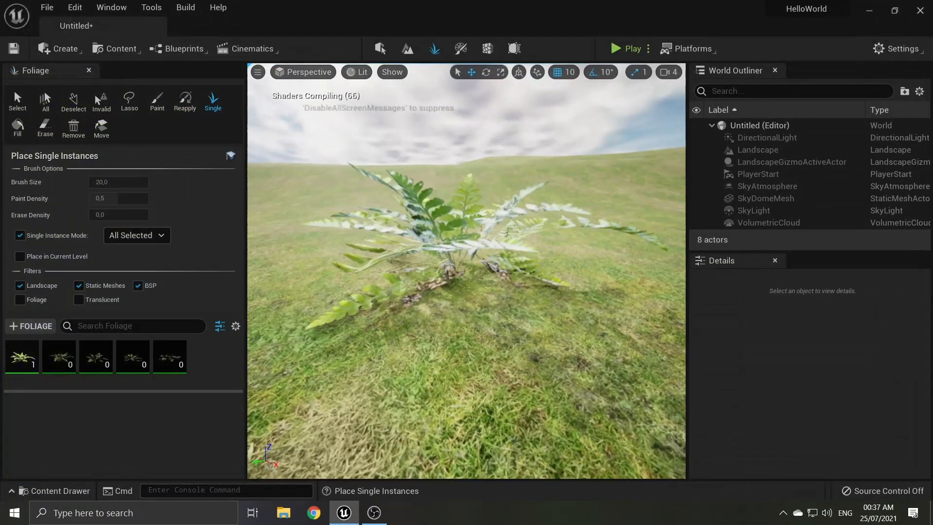
right_drag(467, 271, 442, 247)
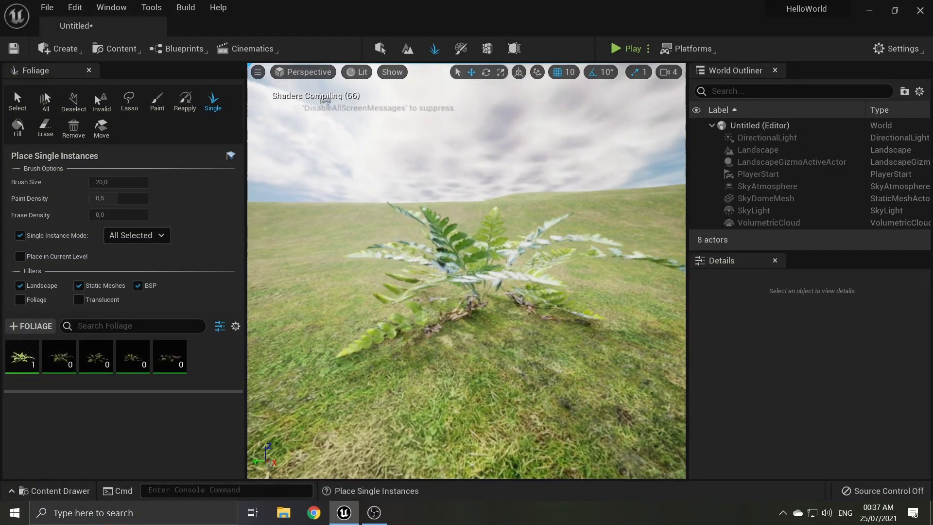
- Activate the remaining four leather fern foliage types in the palette so all five variants are used
right_drag(600, 249, 623, 248)
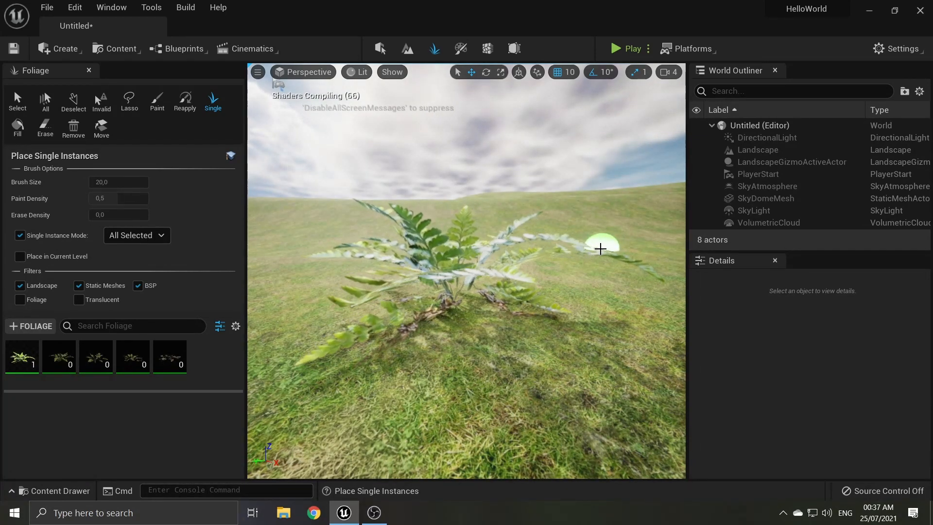
mouse_move(601, 248)
right_down()
mouse_move(670, 249)
mouse_move(685, 266)
mouse_move(676, 247)
right_up()
key(s)
key(w)
key(s)
key(w)
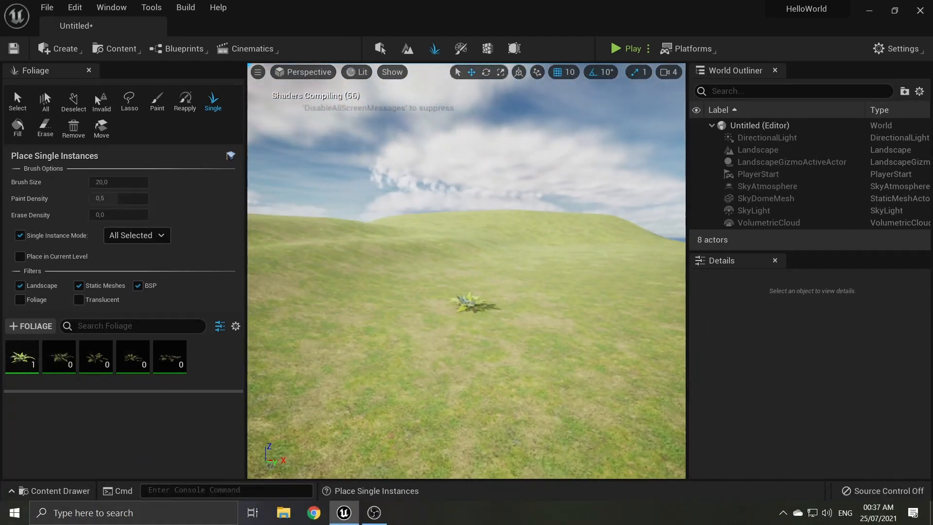
click(51, 348)
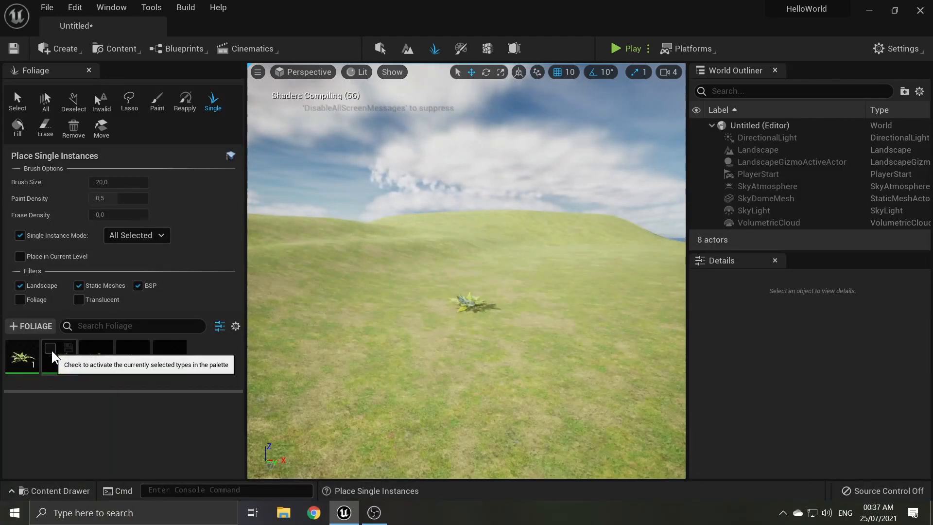
click(88, 347)
click(125, 348)
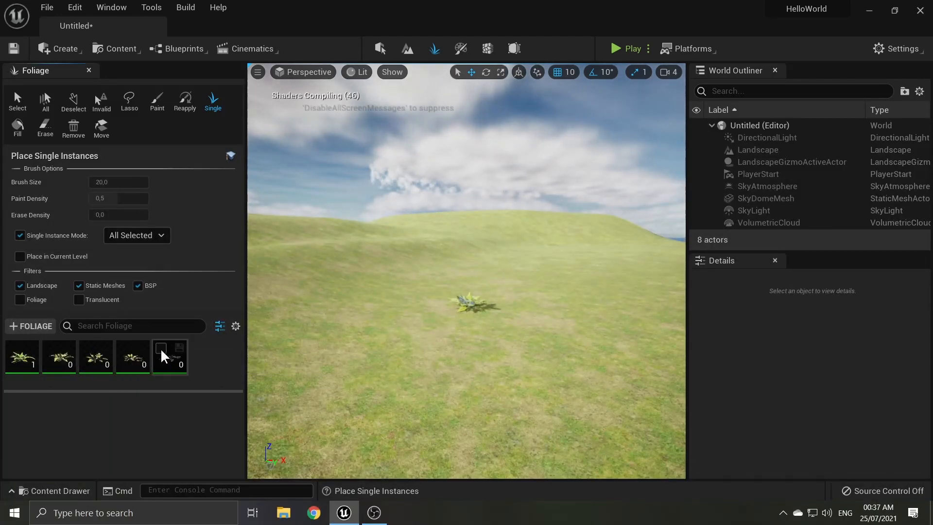
click(161, 348)
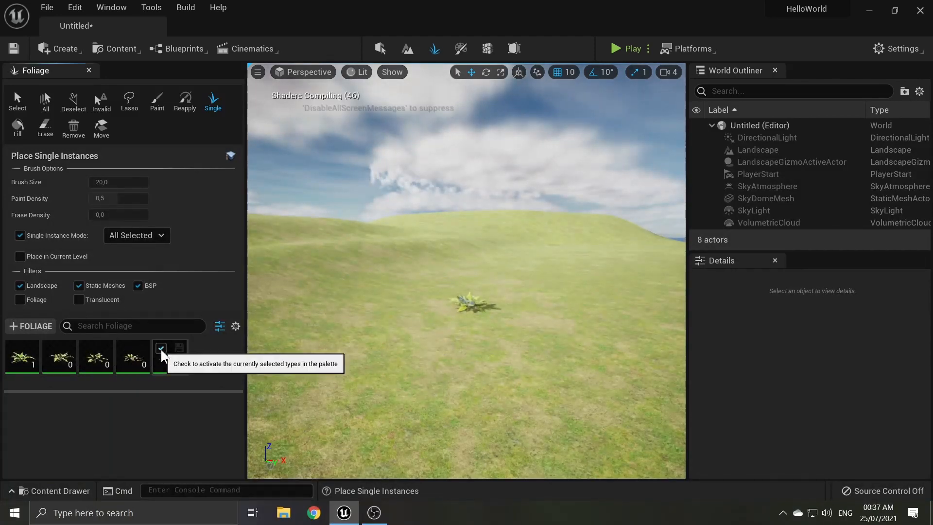
- Paint the five leather fern variants in broad strokes across the grass hills with the foliage Paint tool
click(158, 99)
mouse_move(398, 194)
right_down()
mouse_move(401, 245)
mouse_move(415, 246)
mouse_move(401, 209)
right_up()
drag(424, 205, 600, 157)
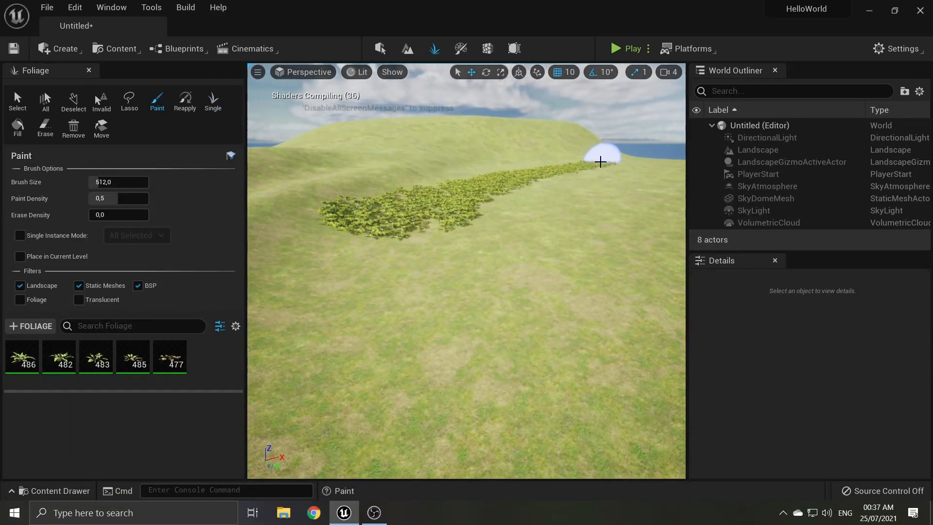
mouse_move(443, 192)
mouse_down()
mouse_move(567, 151)
mouse_move(433, 182)
mouse_up()
mouse_move(428, 184)
right_down()
mouse_move(398, 234)
mouse_move(398, 221)
right_up()
drag(456, 142, 384, 253)
right_drag(383, 252, 433, 150)
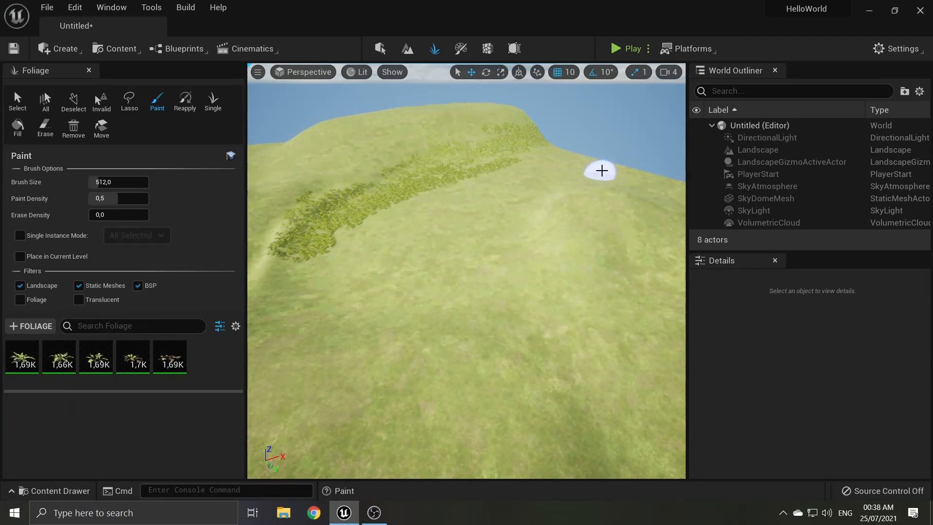
drag(599, 189, 633, 189)
mouse_move(541, 228)
mouse_down()
mouse_move(348, 327)
mouse_move(470, 314)
mouse_move(677, 177)
mouse_up()
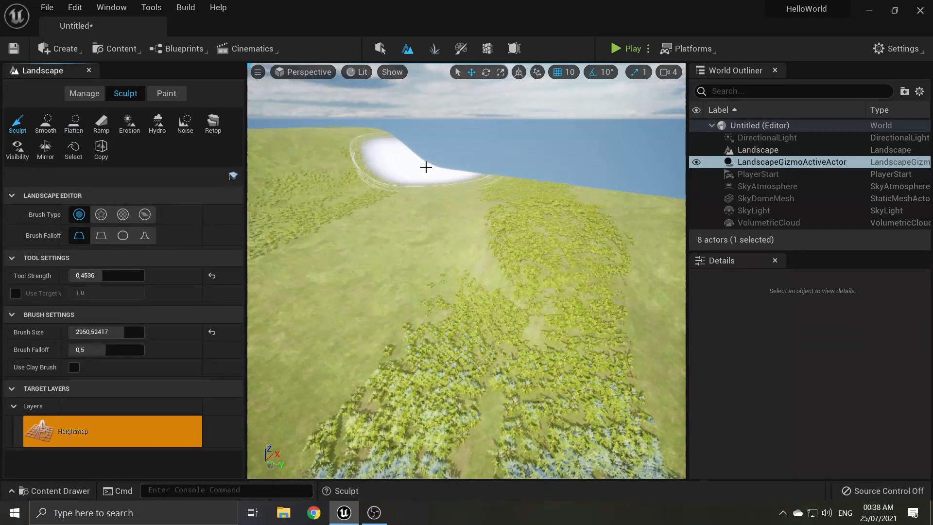
- Return to foliage mode and paint more ferns over the slopes around the bare clearing
key(shift+3)
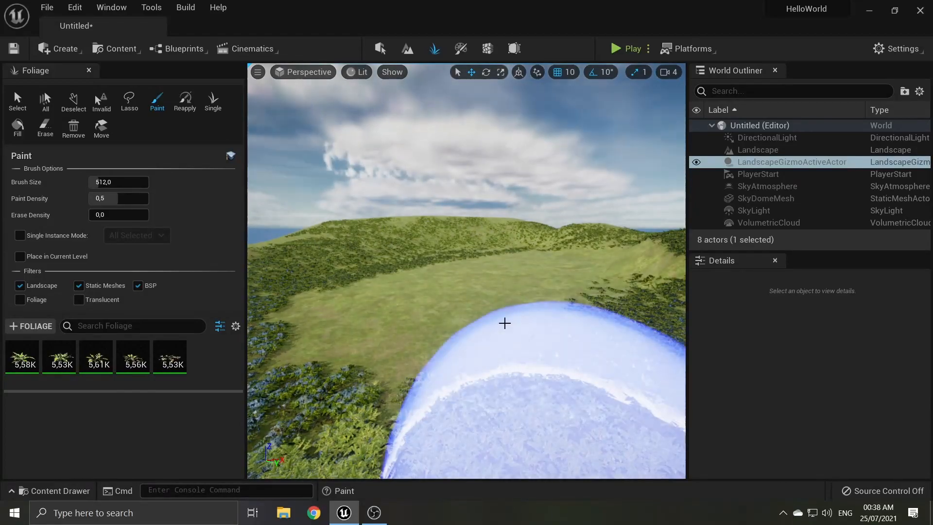
right_drag(504, 323, 526, 210)
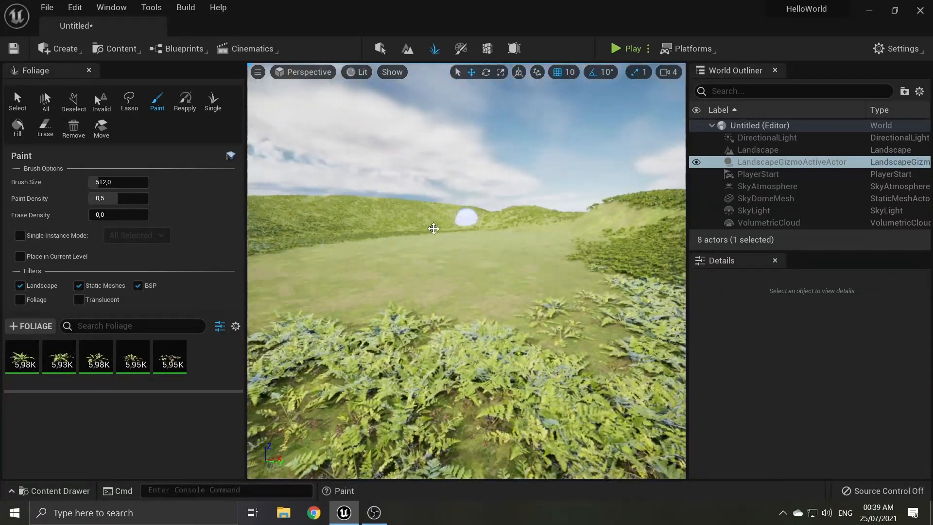
drag(433, 228, 586, 218)
right_drag(586, 218, 586, 248)
drag(586, 218, 500, 212)
mouse_move(500, 212)
right_down()
mouse_move(510, 219)
mouse_move(501, 193)
mouse_move(501, 217)
mouse_move(488, 193)
mouse_move(502, 216)
mouse_move(535, 235)
right_up()
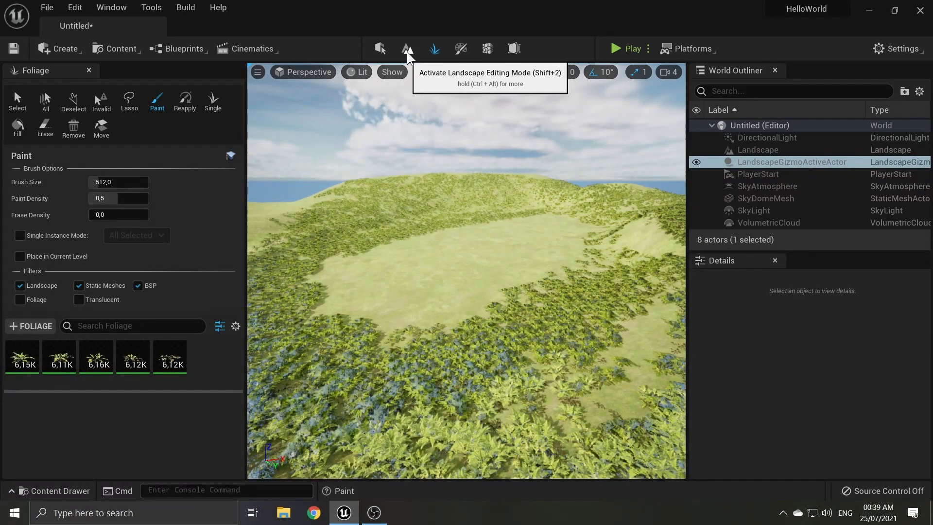
- Sculpt the bare clearing down into a deep pit with tool strength 0.268 and brush size of about 1088
click(407, 50)
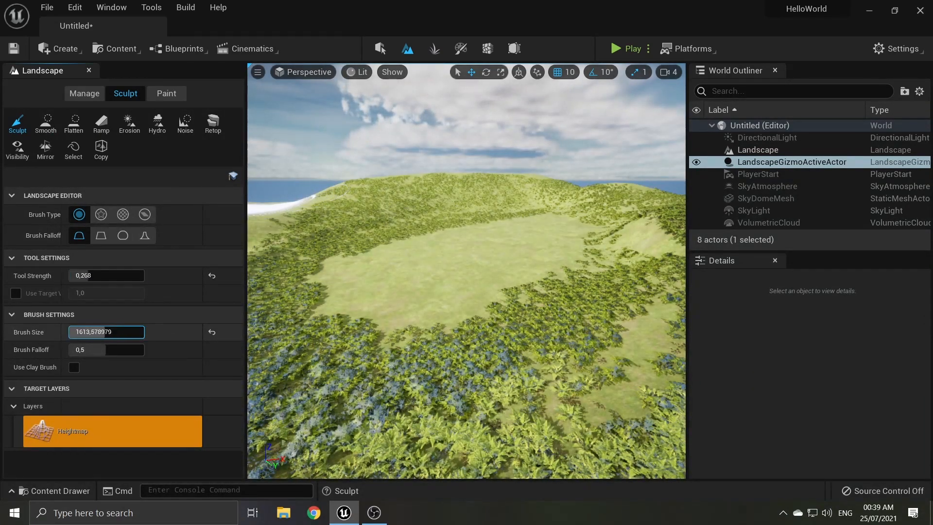
drag(96, 332, 94, 332)
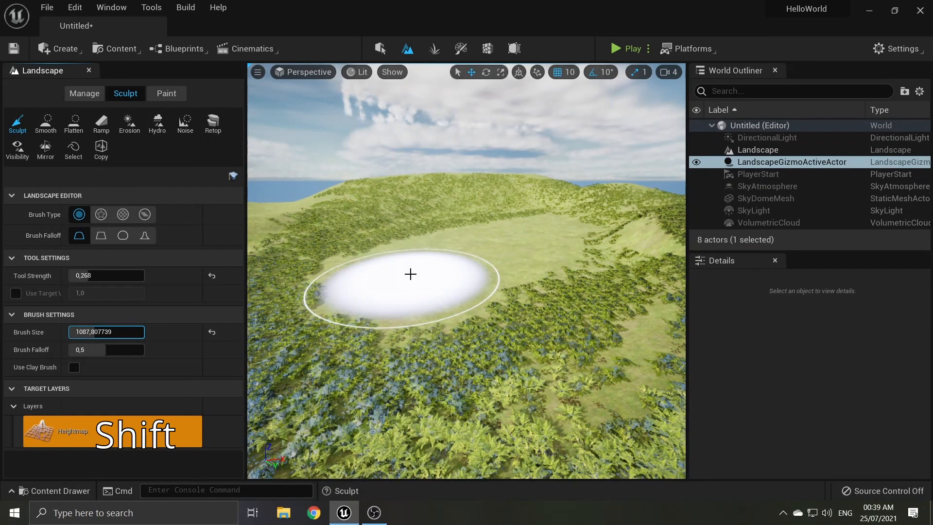
mouse_move(418, 271)
shift+mouse_down()
mouse_move(537, 238)
mouse_move(400, 270)
mouse_move(383, 294)
mouse_move(509, 278)
mouse_move(530, 265)
shift+mouse_up()
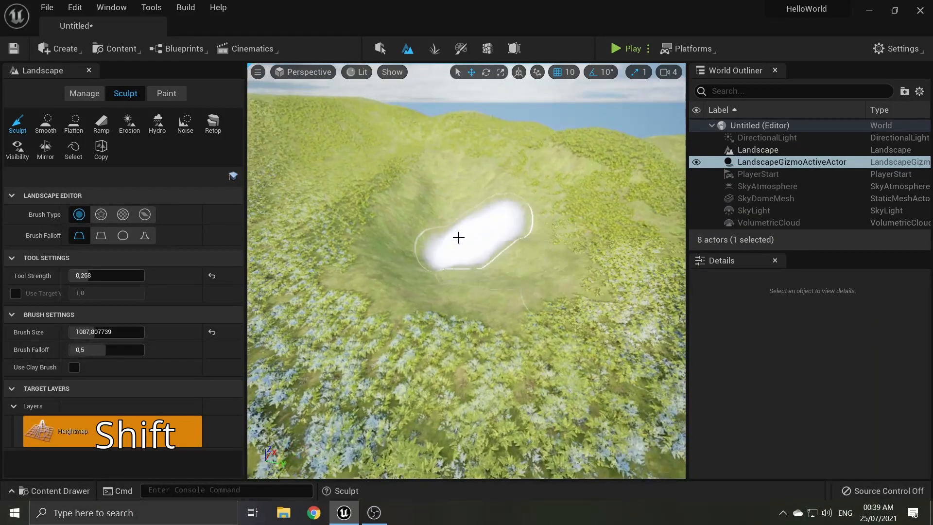
mouse_move(459, 237)
shift+mouse_down()
mouse_move(402, 275)
mouse_move(464, 287)
mouse_move(510, 281)
mouse_move(506, 246)
mouse_move(523, 232)
mouse_move(492, 196)
mouse_move(447, 168)
mouse_move(390, 238)
shift+mouse_up()
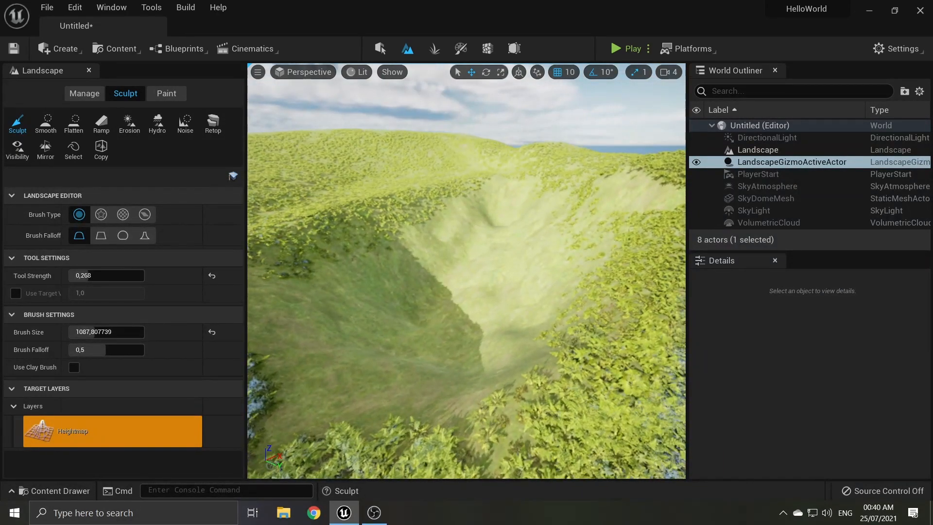
mouse_move(466, 271)
right_down()
mouse_move(427, 271)
mouse_move(350, 307)
mouse_move(437, 282)
mouse_move(423, 290)
right_up()
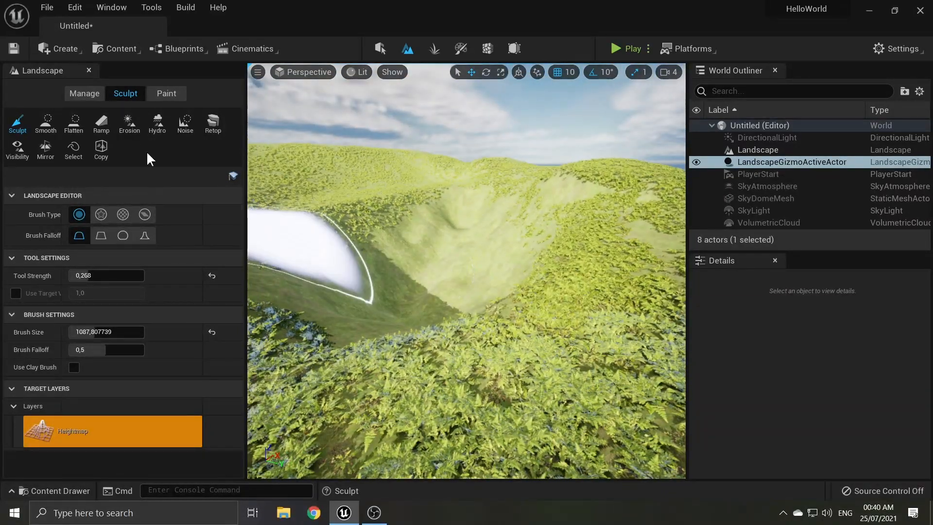
- Erase some of the ferns around the sculpted pit with the foliage Erase tool
click(435, 48)
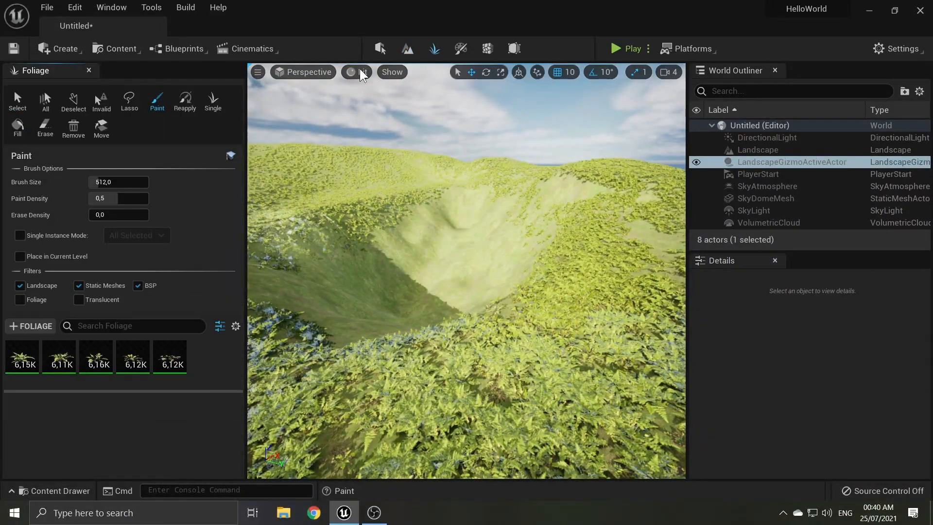
click(58, 132)
mouse_move(360, 256)
mouse_down()
mouse_move(415, 214)
mouse_move(427, 218)
mouse_move(315, 285)
mouse_move(319, 308)
mouse_move(383, 304)
mouse_up()
key(s)
mouse_move(384, 304)
right_down()
mouse_move(383, 321)
mouse_move(384, 301)
mouse_move(429, 272)
right_up()
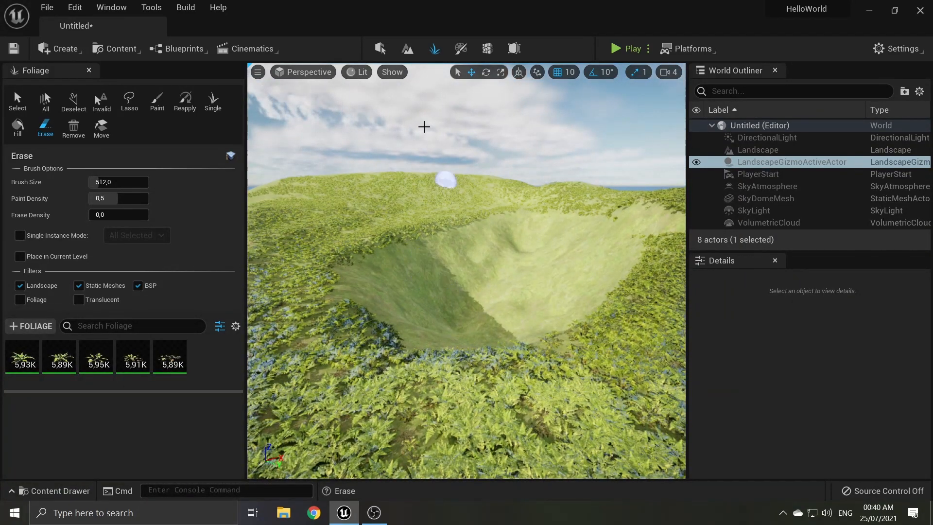
- Open Quixel Bridge, dismiss the update notice, and browse the 3D Assets / Nature category to the Mossy Boulder asset
click(116, 50)
click(151, 184)
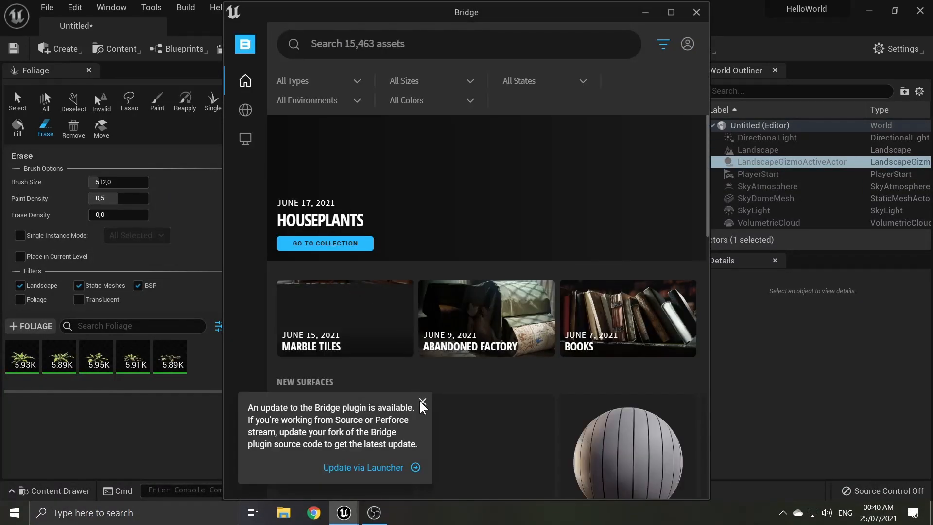
click(421, 401)
mouse_move(239, 139)
click(247, 115)
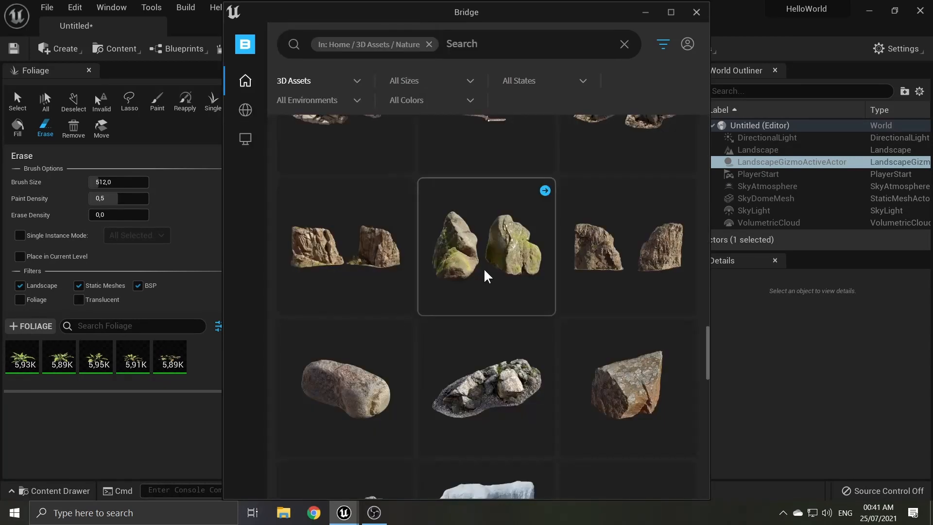
click(484, 269)
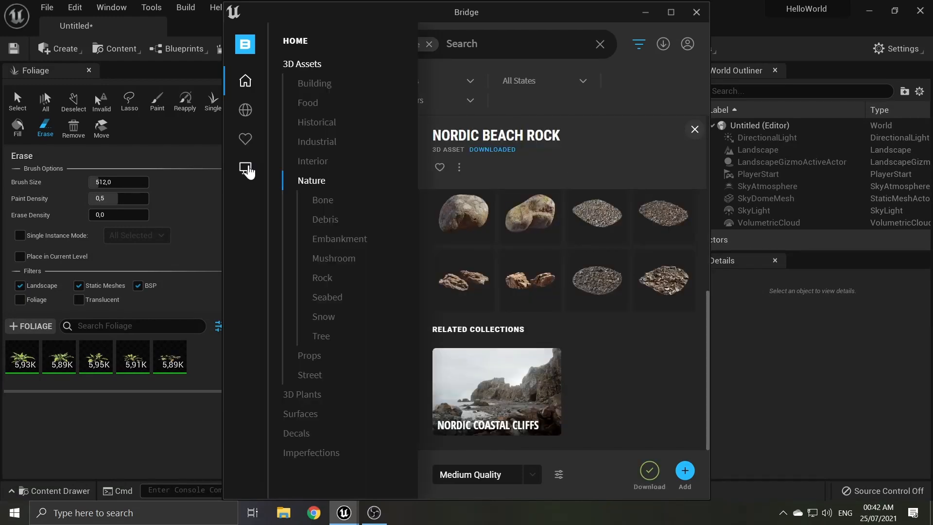
- Add the downloaded Nordic Beach Rock from Bridge's local Megascans assets to the project at Medium Quality
click(247, 169)
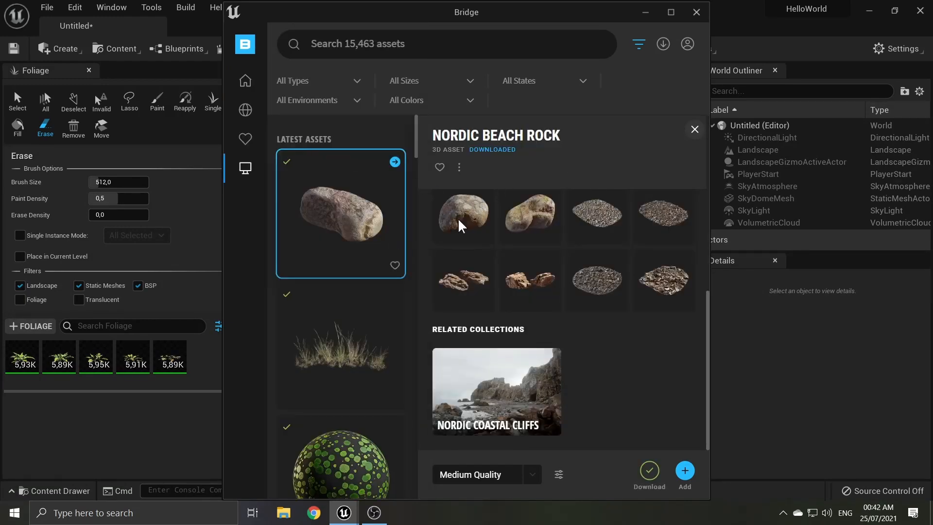
click(695, 129)
mouse_move(245, 170)
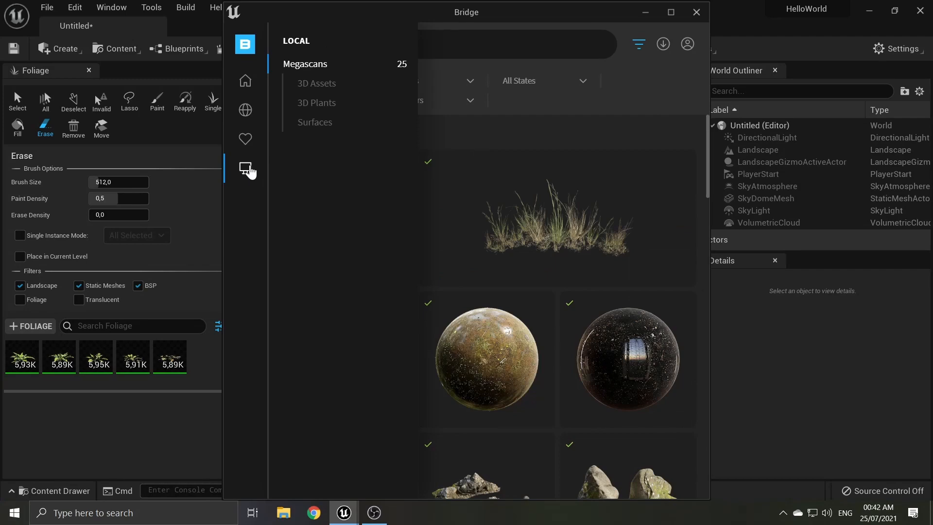
click(354, 156)
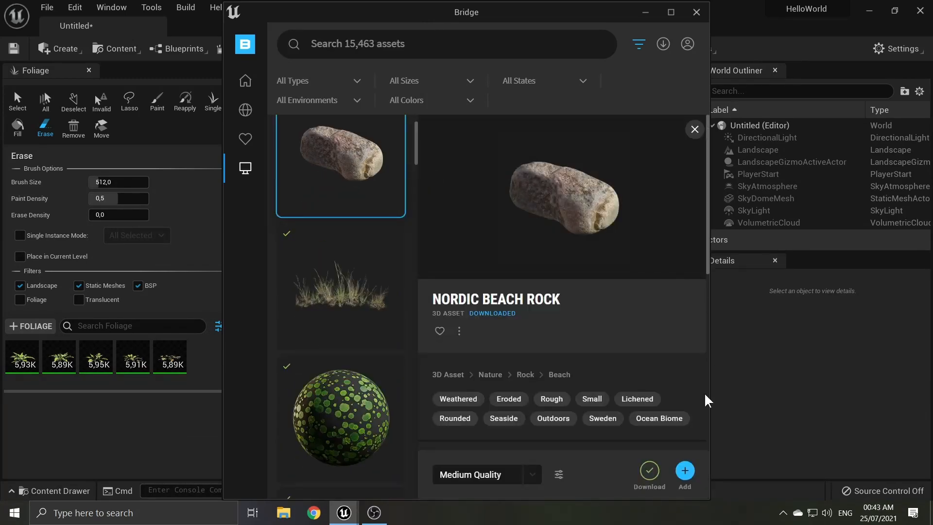
click(684, 470)
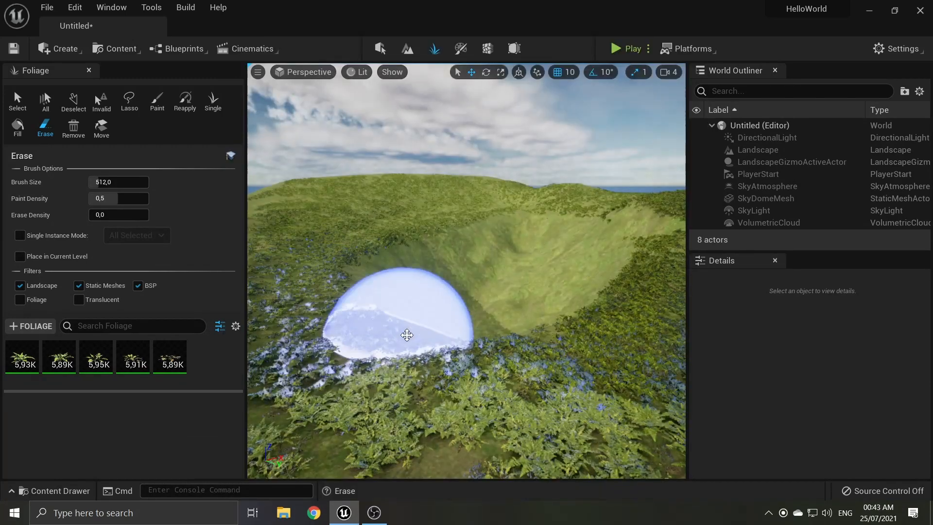
- Place the S_Mossy_Rock_ulldfii_lod3_Var1 mesh from the Megascans/3D_Assets/Mossy_Rock_ulldfii folder at the pit's edge
right_click(450, 321)
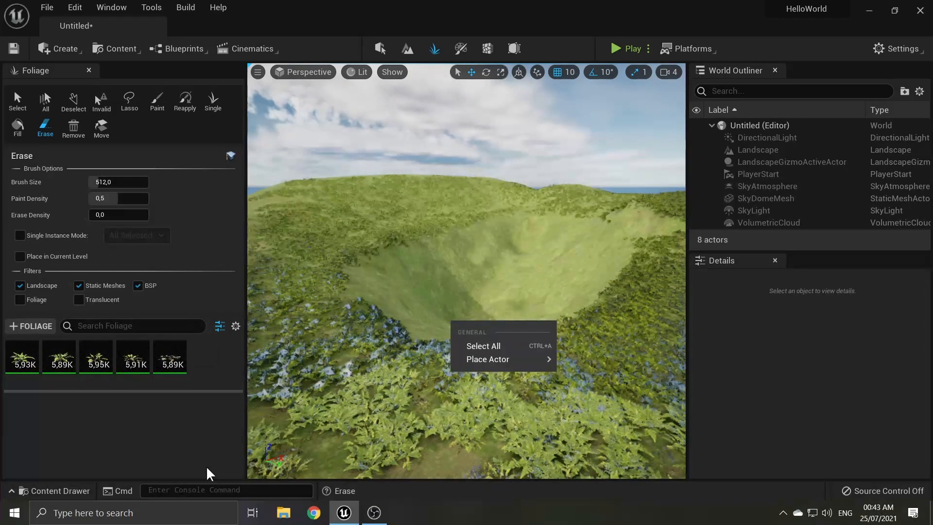
click(60, 491)
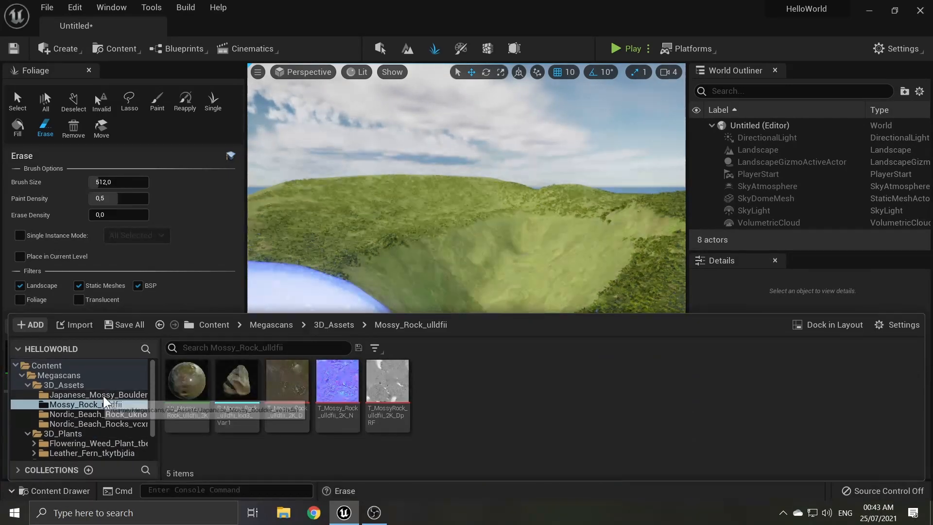
drag(237, 382, 383, 262)
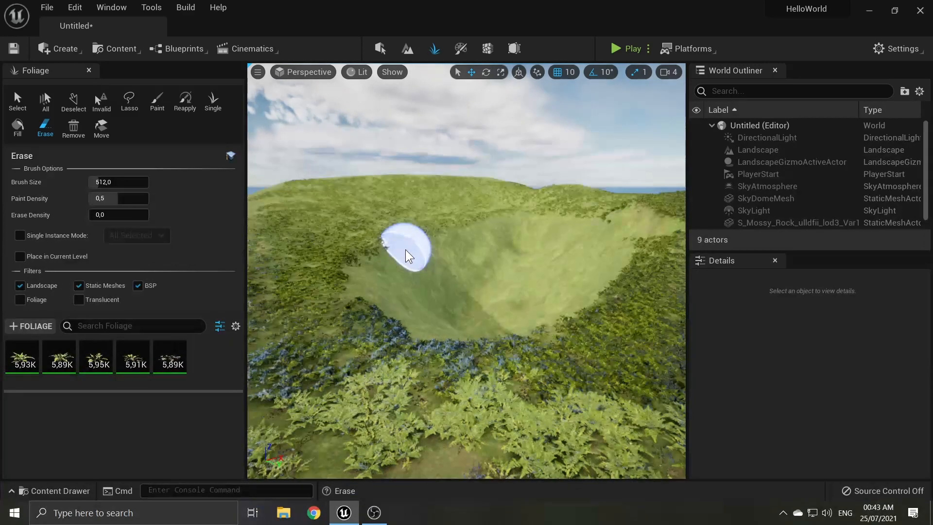
- Switch to selection mode, focus on the placed mossy rock, and scale it uniformly to 4.0
scroll(405, 249, up, 2)
scroll(380, 249, up, 4)
scroll(396, 246, up, 2)
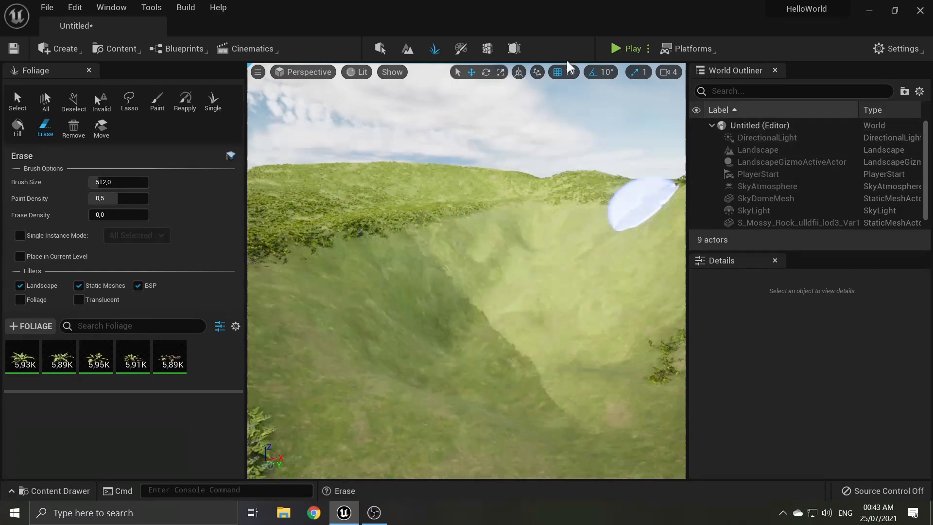
click(383, 48)
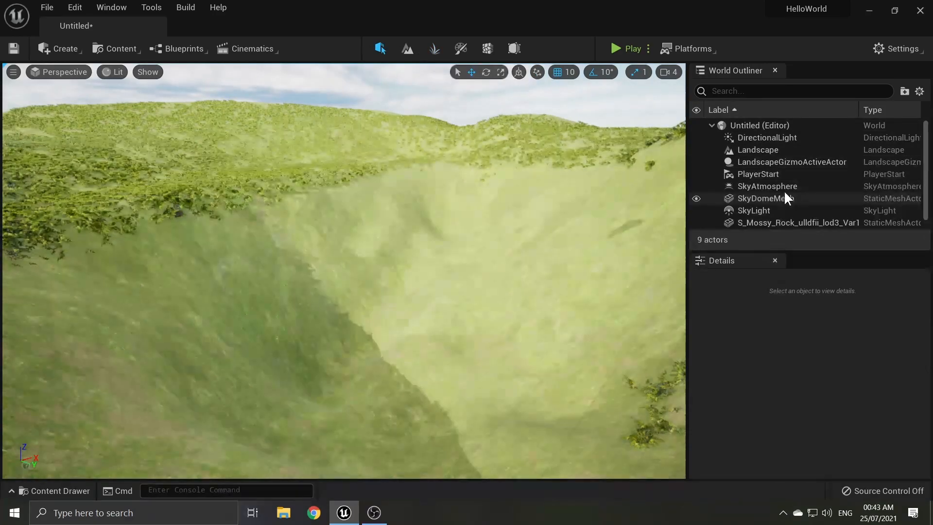
scroll(783, 190, down, 1)
double_click(784, 212)
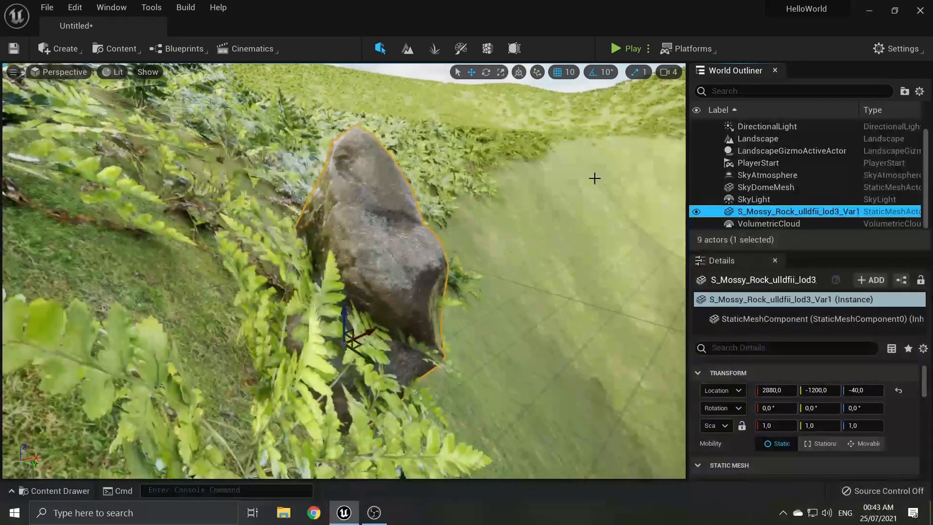
key(s)
mouse_move(477, 184)
right_down()
mouse_move(477, 204)
mouse_move(456, 181)
mouse_move(477, 183)
right_up()
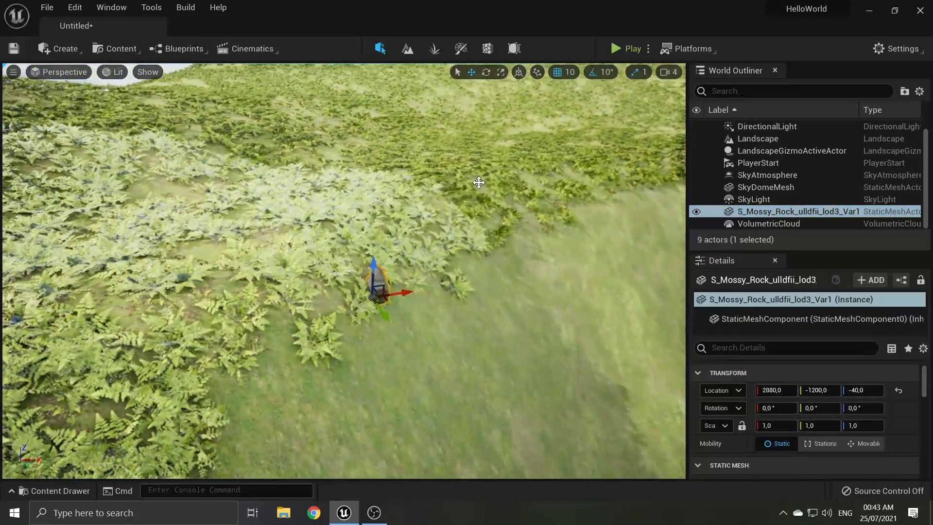
click(501, 73)
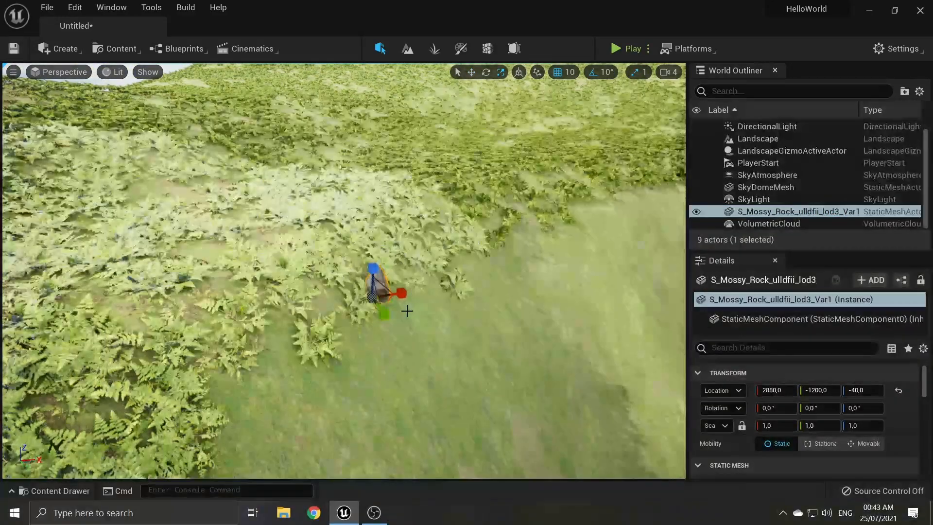
scroll(393, 306, up, 4)
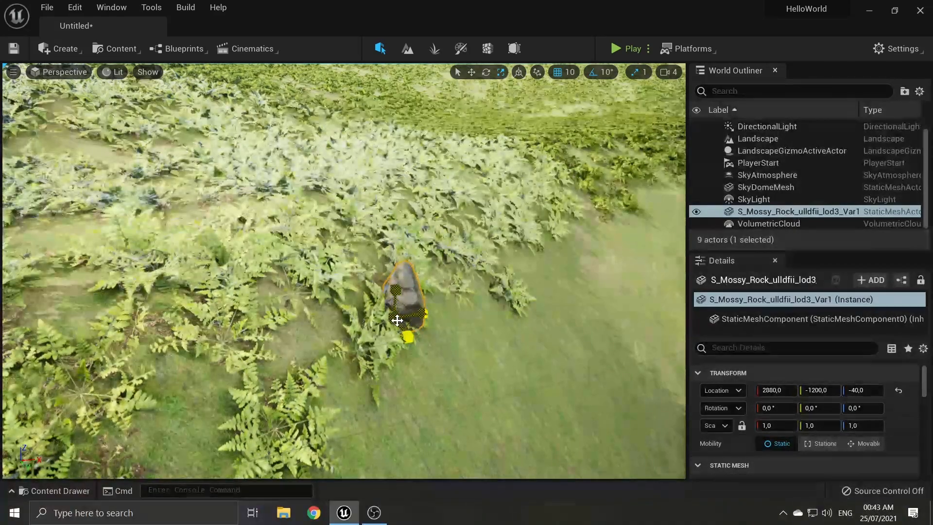
drag(397, 319, 440, 277)
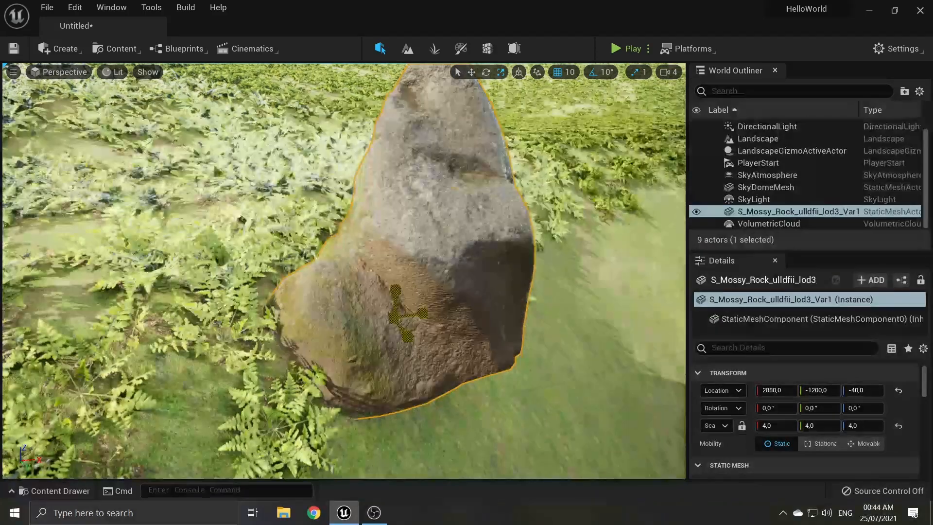
- Move the scaled mossy rock out of the pit onto the fern-covered bank, to about Y -1710 and Z 150
scroll(394, 308, down, 12)
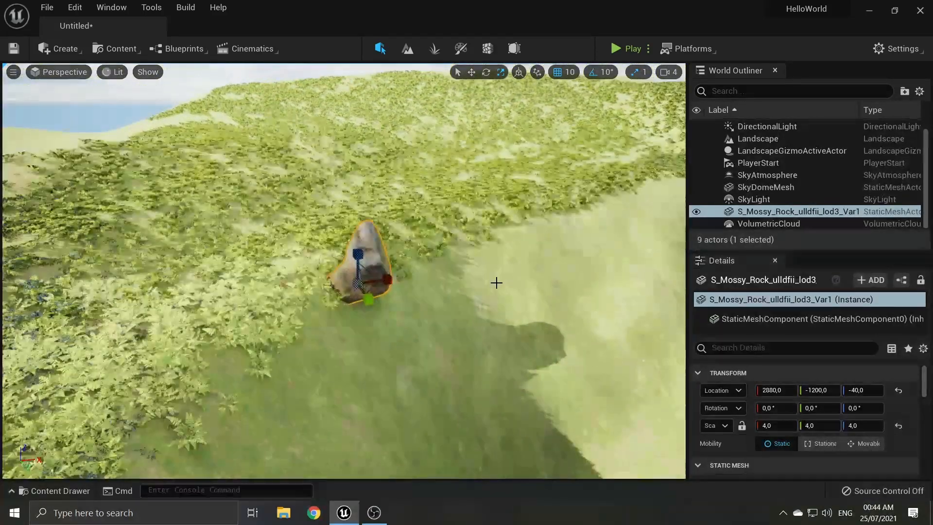
right_drag(496, 281, 477, 282)
mouse_move(394, 308)
right_down()
mouse_move(467, 308)
mouse_move(389, 295)
right_up()
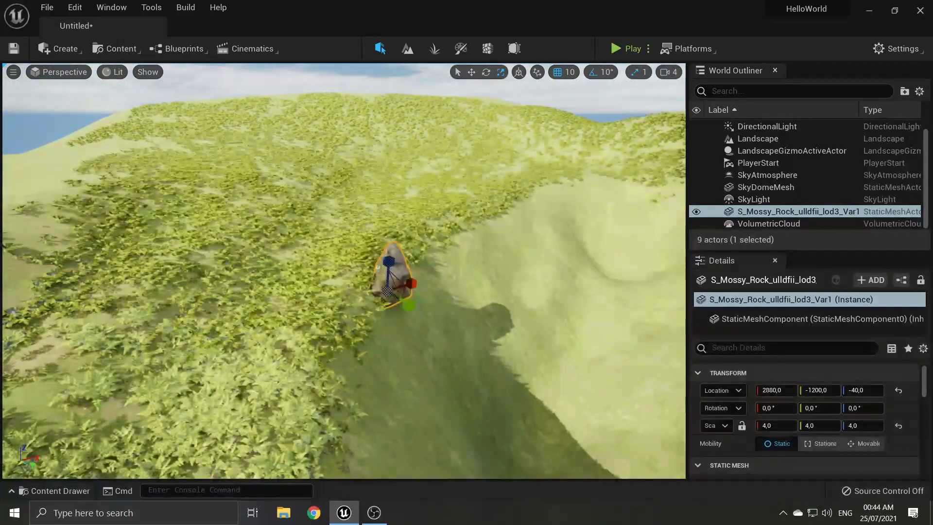
click(471, 72)
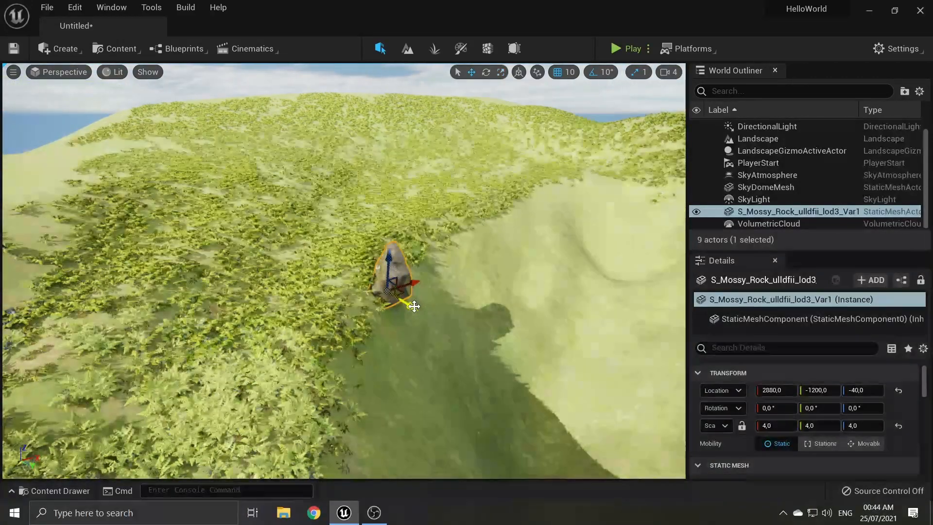
drag(414, 307, 368, 286)
drag(346, 239, 347, 213)
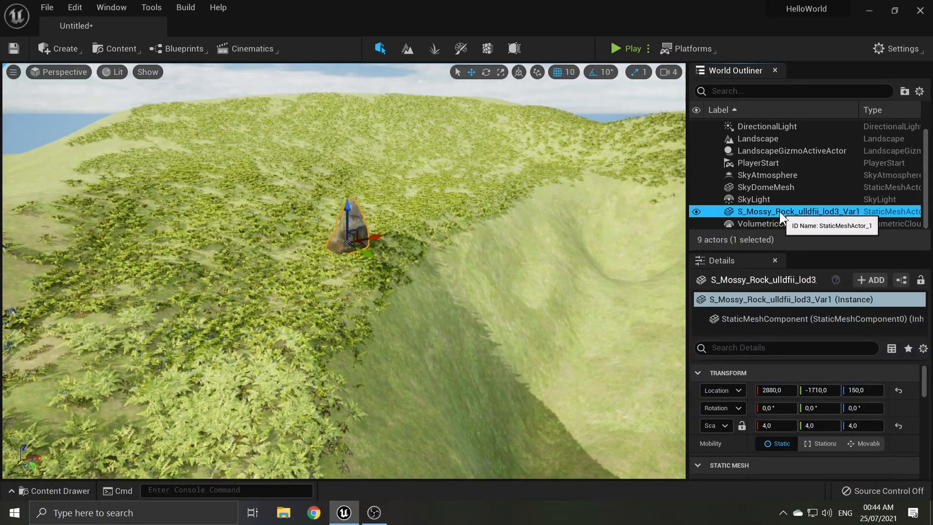
- Duplicate the mossy rock, shift the copy along X beside the original, and rotate it about 20° around Z
key(ctrl+w)
key(ctrl+w)
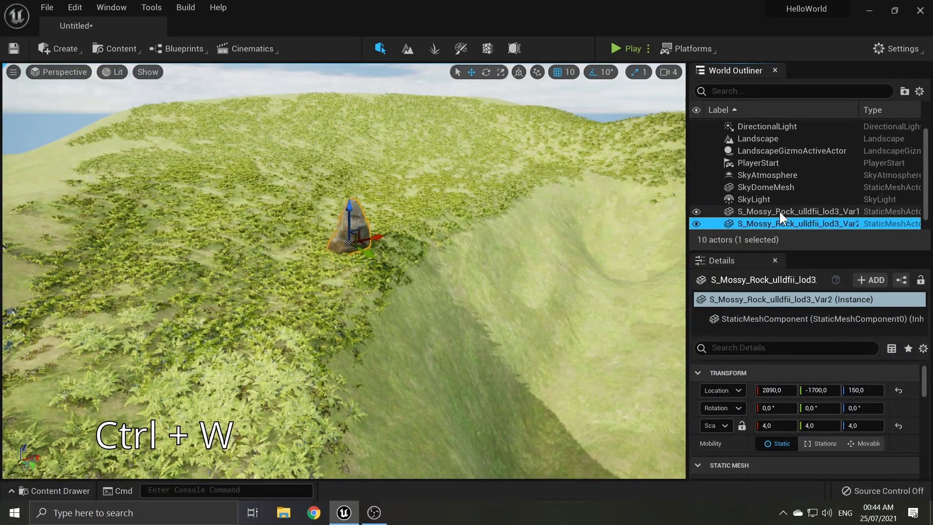
drag(378, 237, 459, 204)
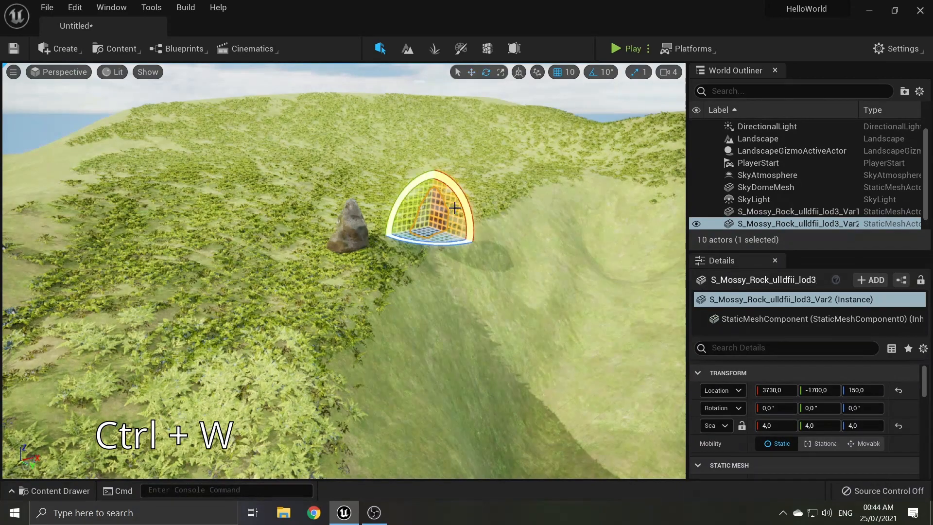
drag(481, 240, 529, 240)
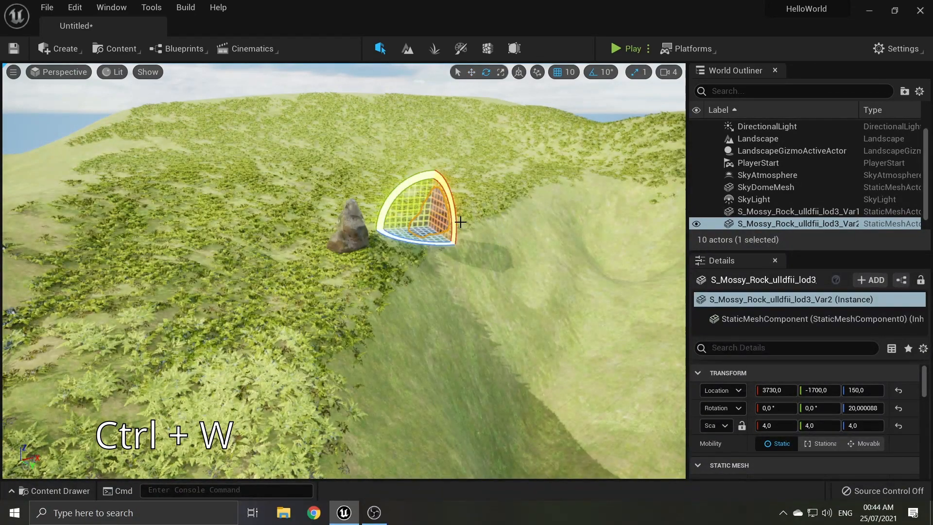
click(471, 73)
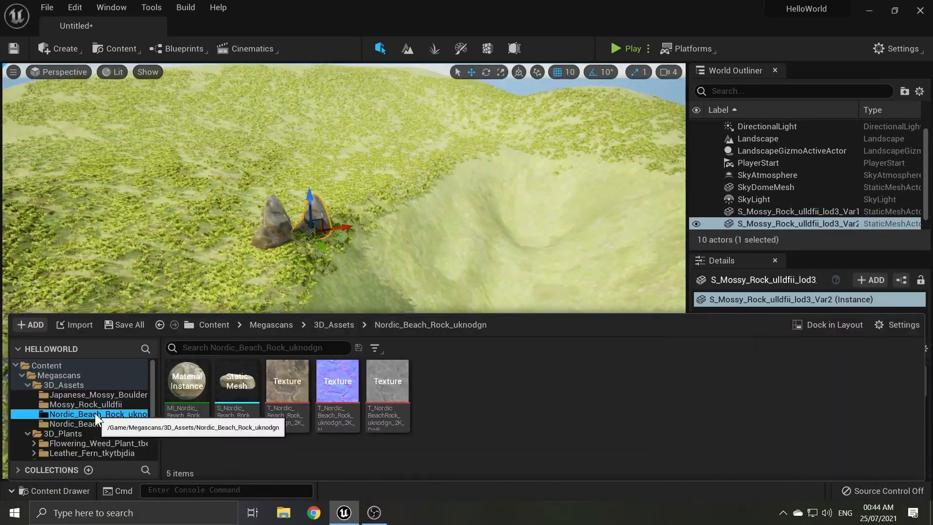
drag(235, 391, 218, 248)
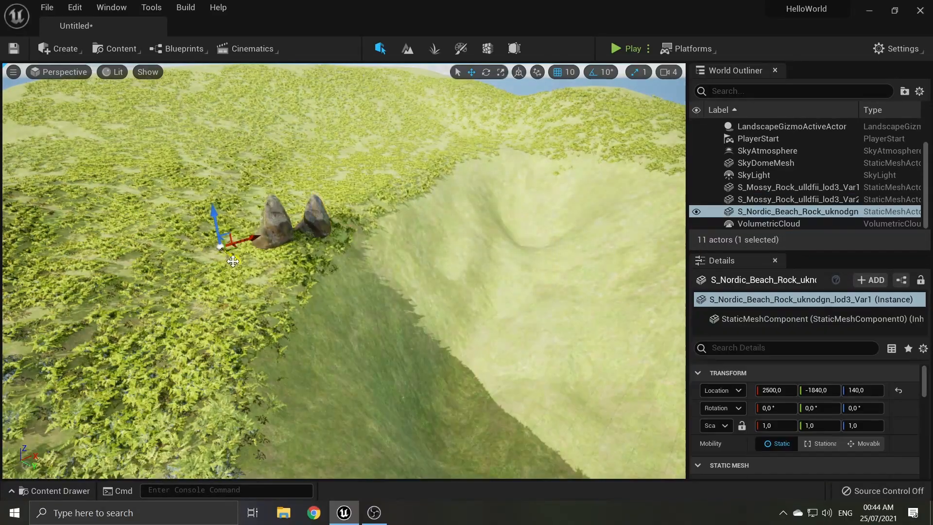
key(w)
right_drag(219, 248, 204, 212)
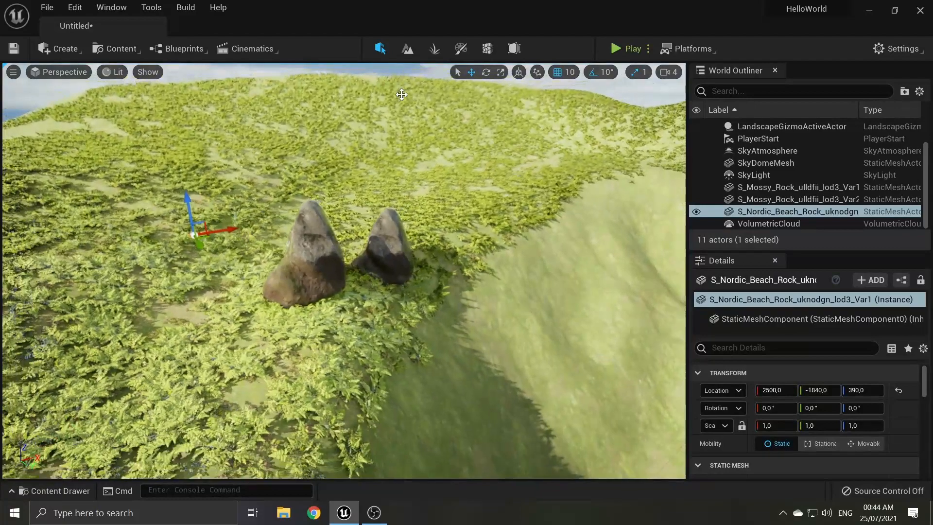
key(ctrl+z)
key(ctrl+z)
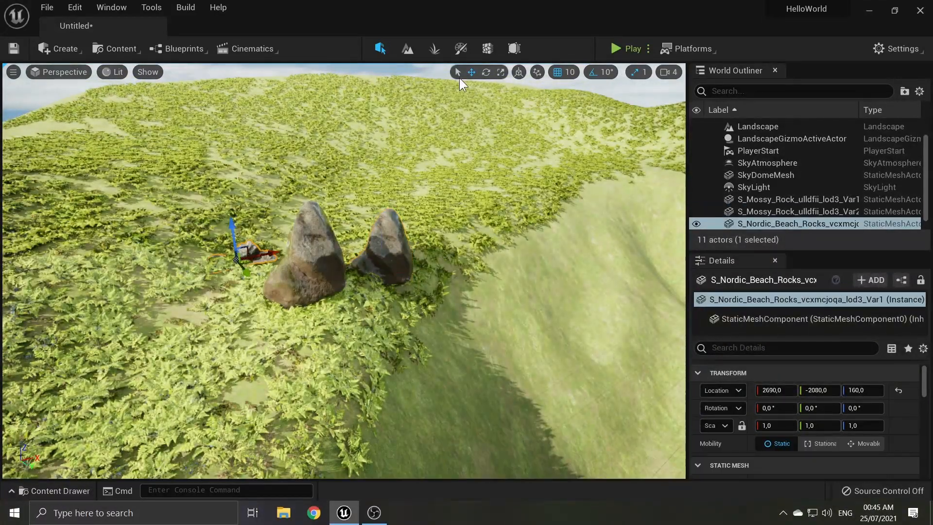
- Activate scaling for the placed S_Nordic_Beach_Rocks_vcxmcjoqa_lod3_Var1 mesh and open Quixel Bridge
click(500, 72)
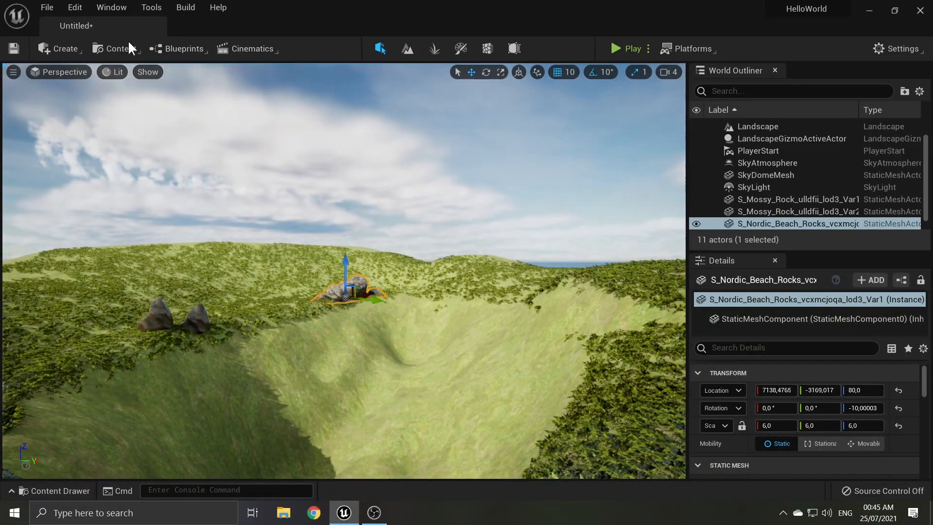
click(127, 48)
click(139, 181)
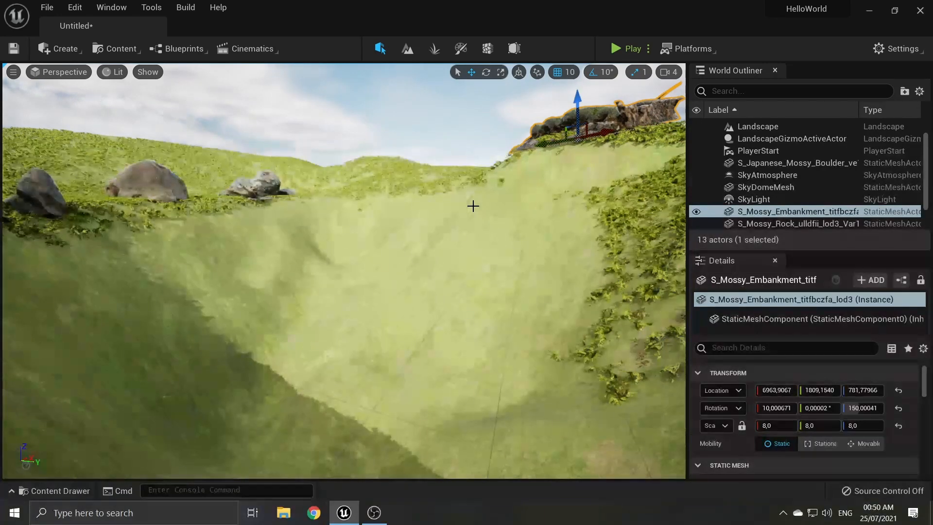
- Lower the mossy embankment to a height of about 733, turn off grid snapping, and fine-tune its height on the slope
drag(579, 101, 579, 107)
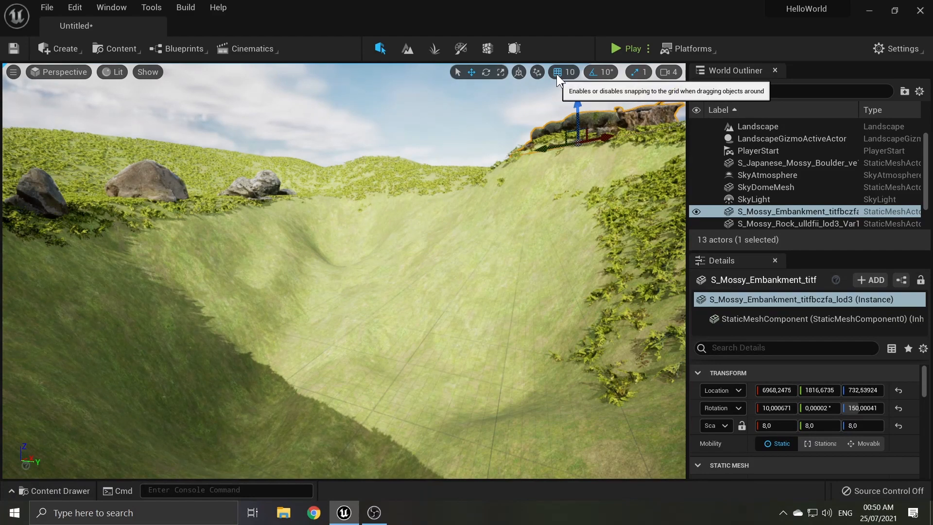
click(557, 74)
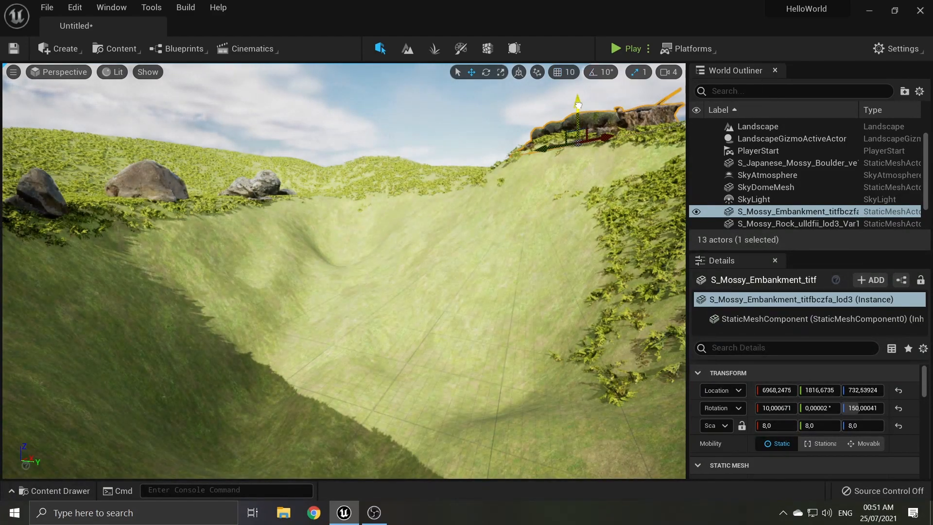
drag(578, 105, 577, 105)
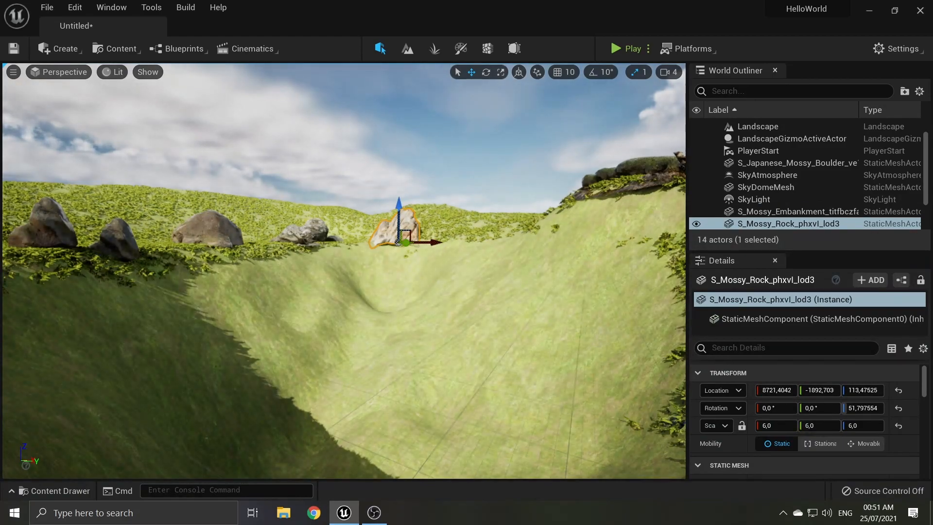
- Open Quixel Bridge and add the locally downloaded Thatching Grass 3D plant to the project at Medium Quality
key(s)
mouse_move(475, 247)
right_down()
mouse_move(476, 296)
mouse_move(476, 247)
right_up()
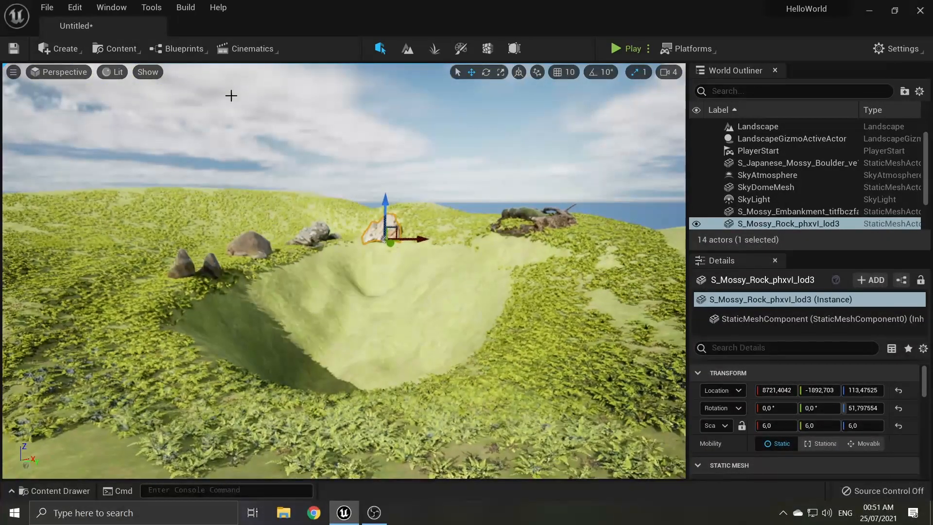
click(103, 49)
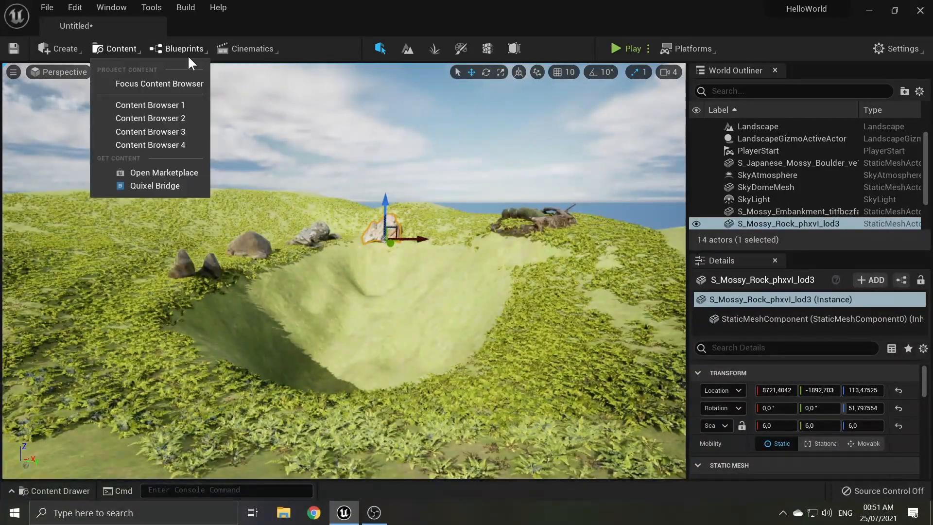
click(145, 188)
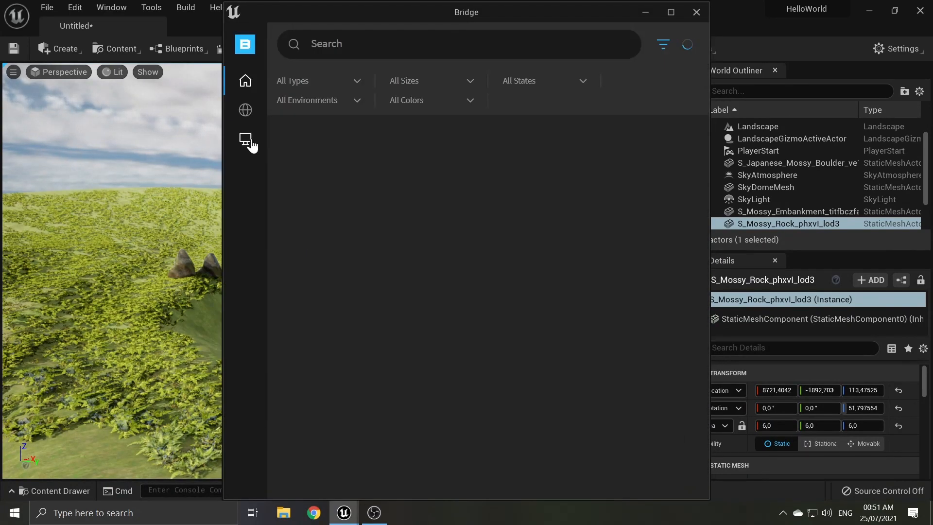
click(246, 140)
scroll(447, 345, down, 2)
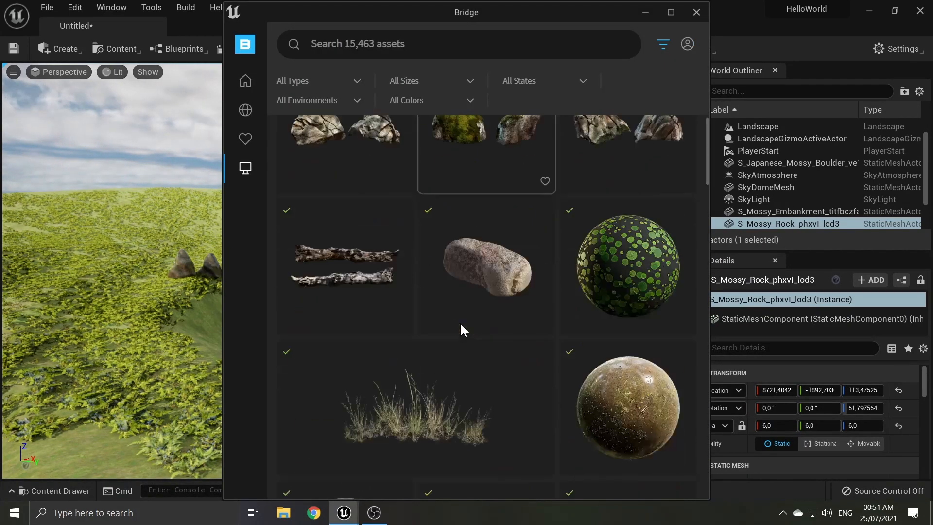
scroll(460, 321, down, 1)
click(424, 337)
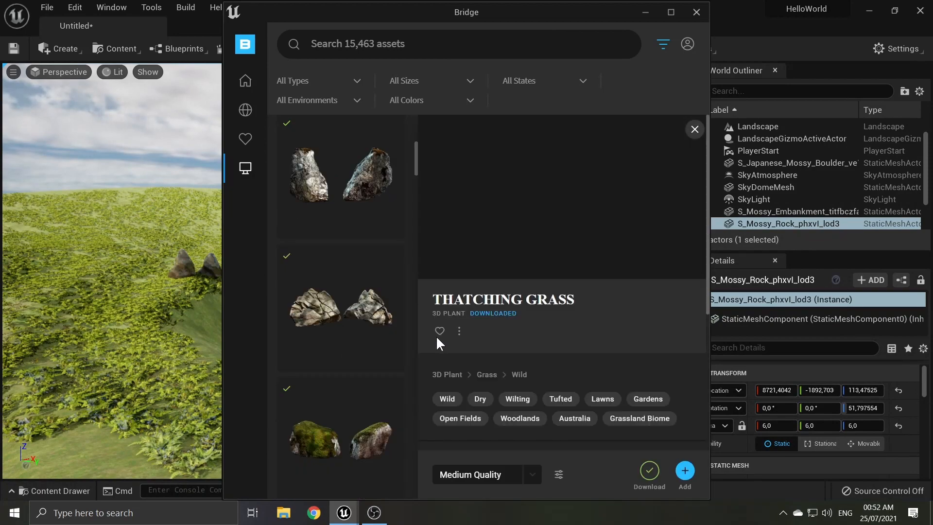
click(685, 470)
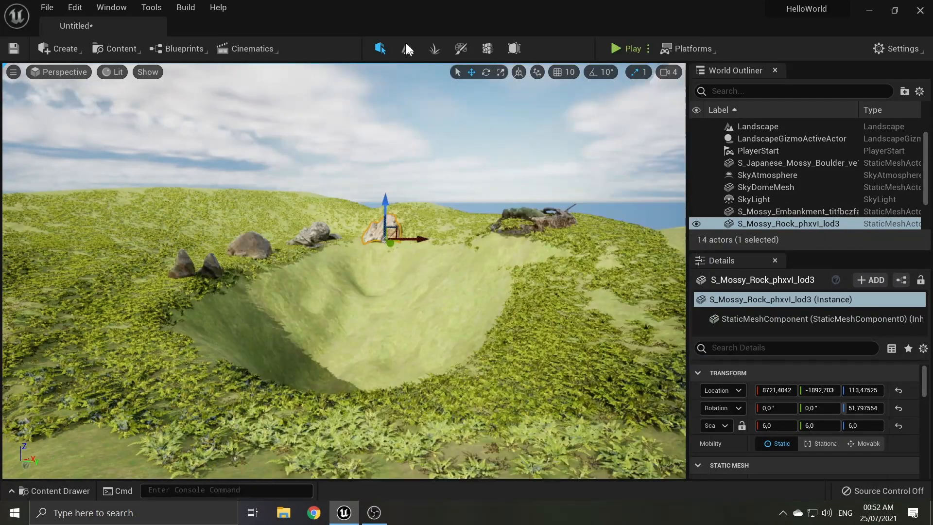
- Switch to Foliage mode and add the Megascans flowering weed and thatching grass foliage types to the foliage palette
click(434, 48)
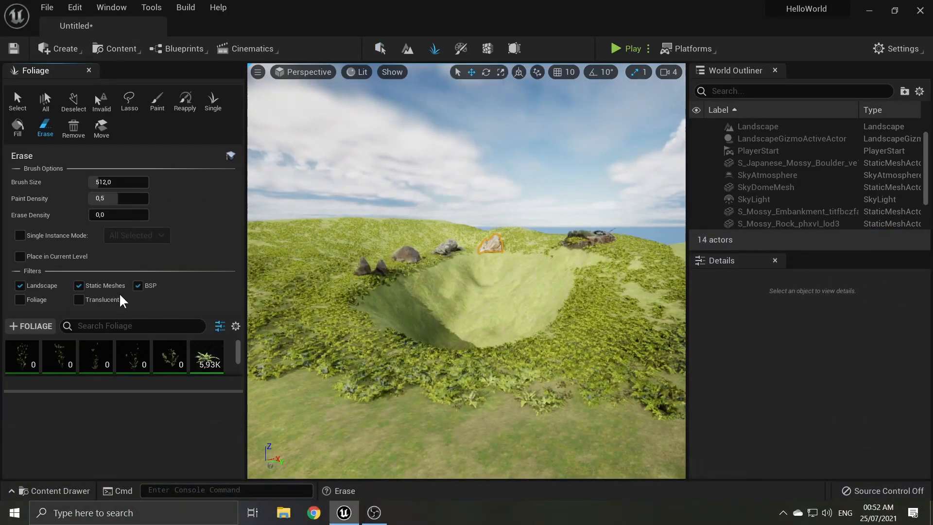
click(49, 329)
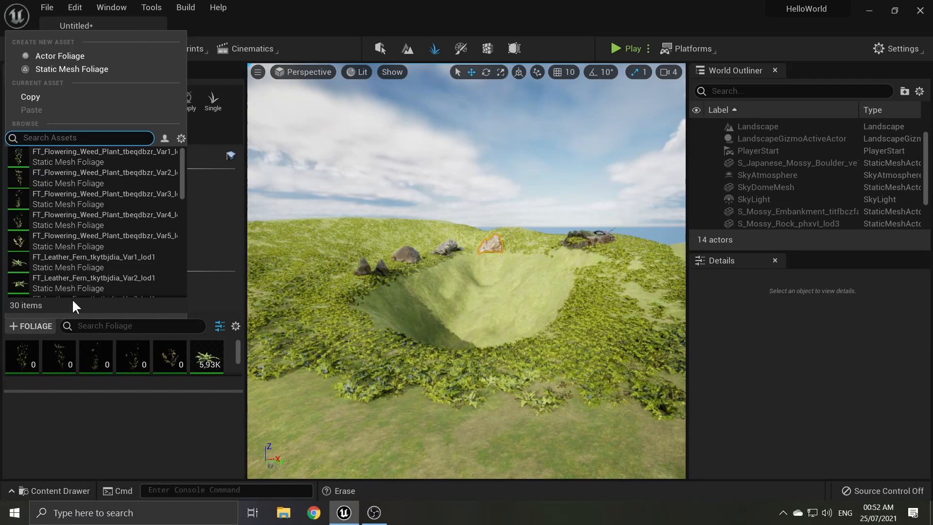
click(38, 157)
click(34, 333)
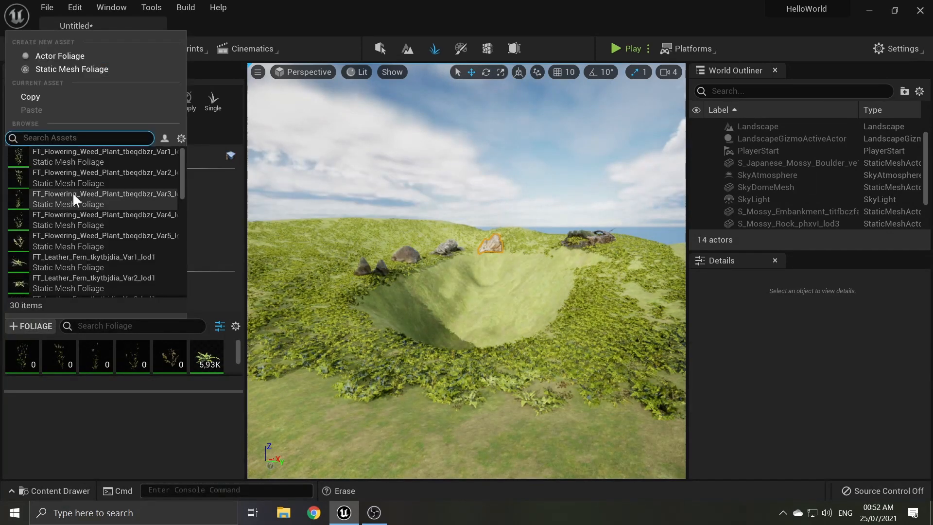
click(68, 183)
click(48, 330)
click(45, 324)
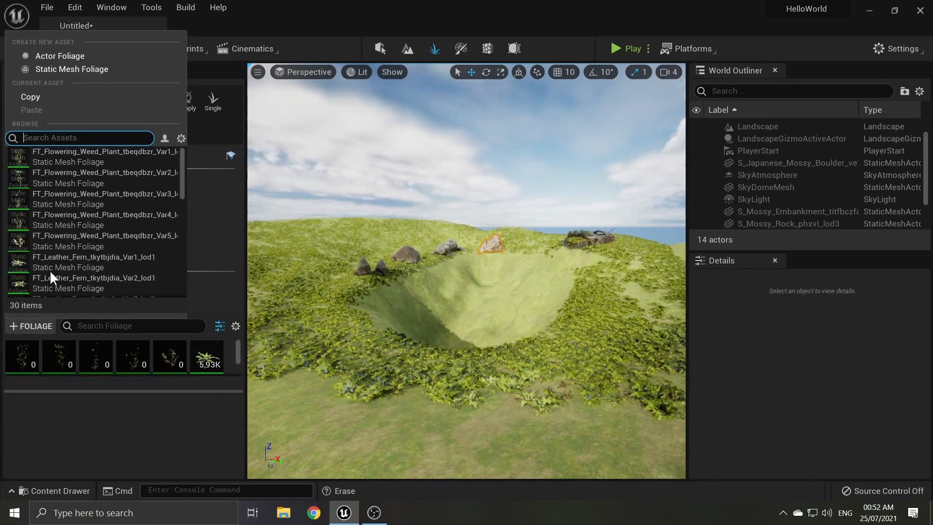
scroll(50, 273, down, 3)
click(50, 272)
click(42, 323)
click(69, 254)
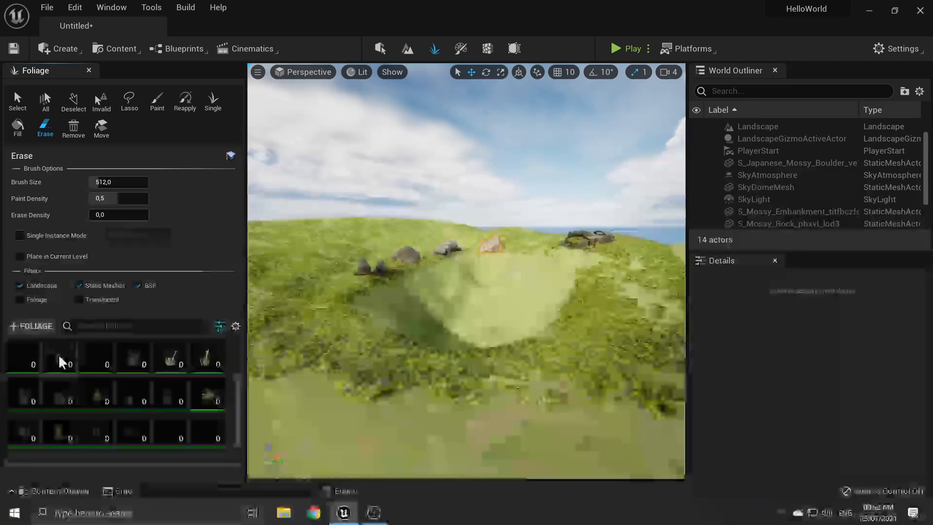
scroll(87, 392, up, 2)
scroll(88, 394, up, 1)
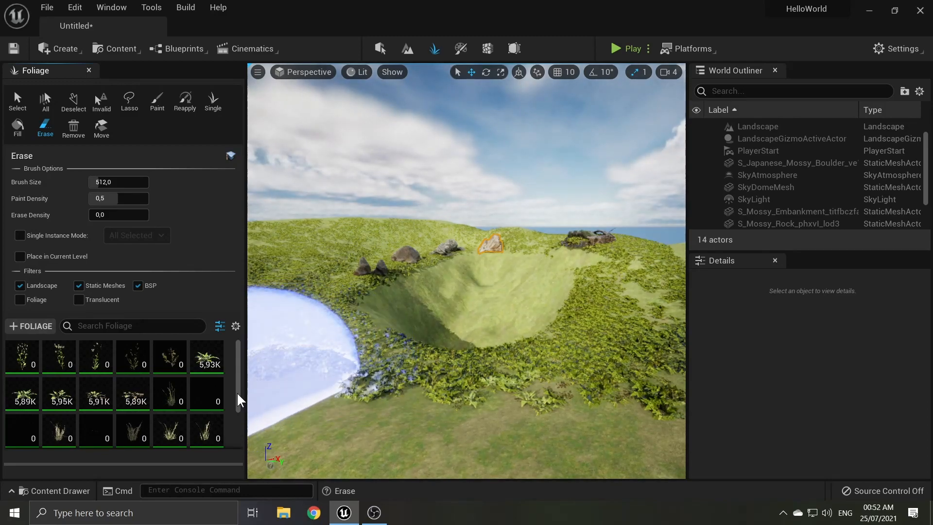
mouse_move(416, 333)
right_down()
mouse_move(419, 357)
mouse_move(422, 306)
mouse_move(416, 336)
right_up()
key(s)
mouse_move(307, 276)
mouse_down()
mouse_move(334, 298)
mouse_move(374, 254)
mouse_up()
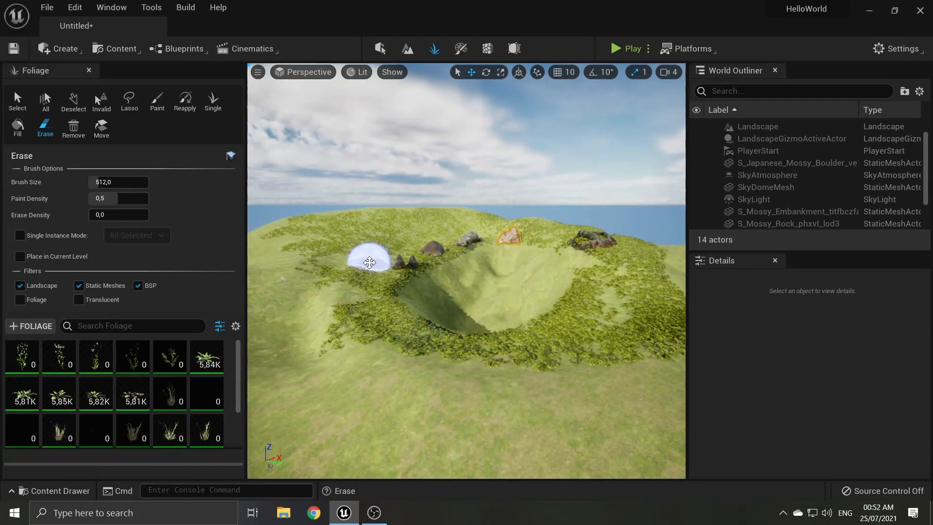
key(ctrl+z)
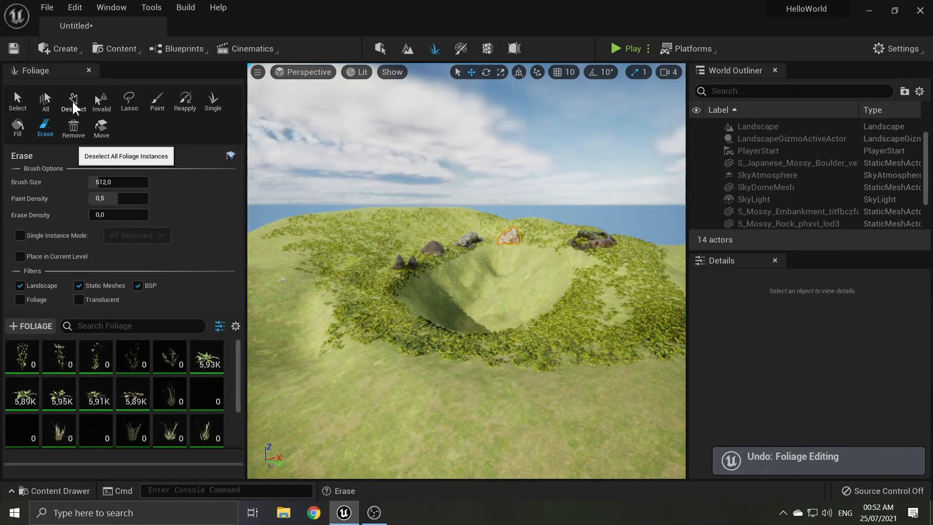
- Paint the flowering weeds and thatching grass among the ferns around the pit with a 512 brush at 0.5 density
click(157, 102)
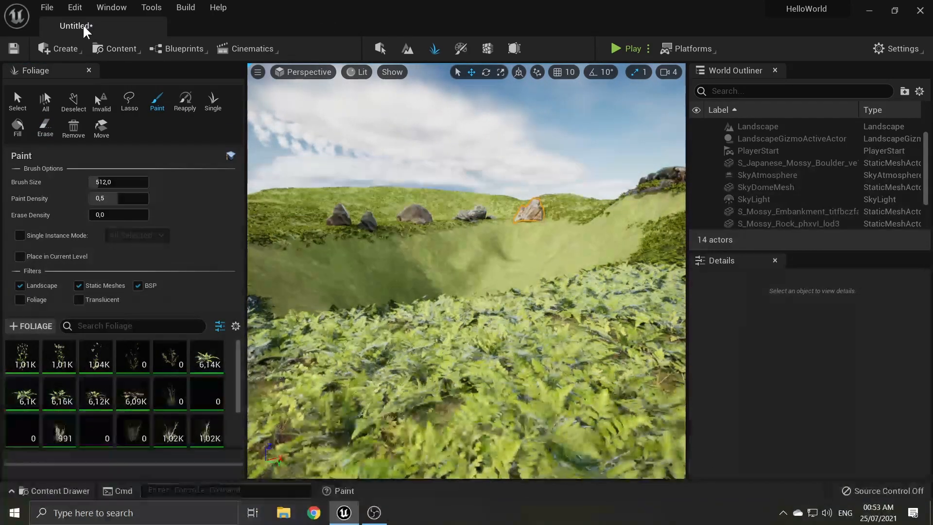
- Save the level as MyMap in the StarterContent/Maps folder and return to Select editing mode
click(14, 49)
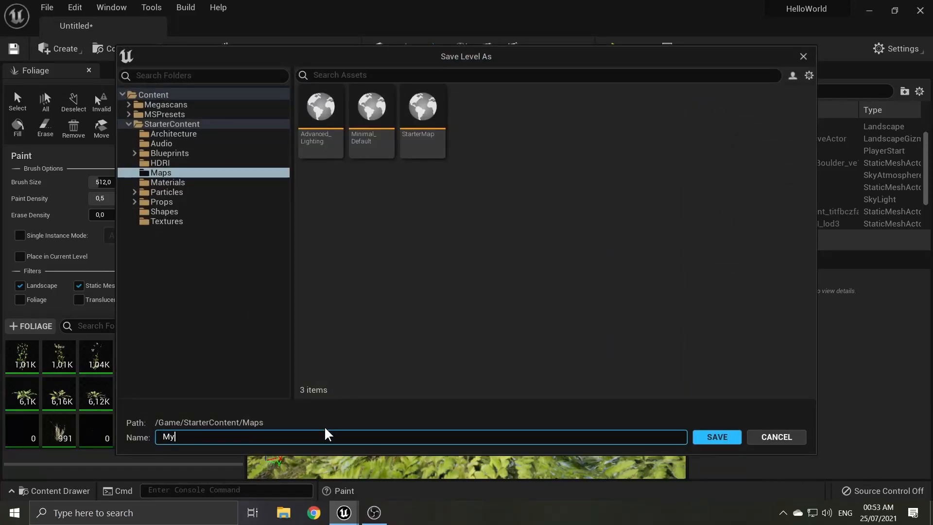
click(717, 436)
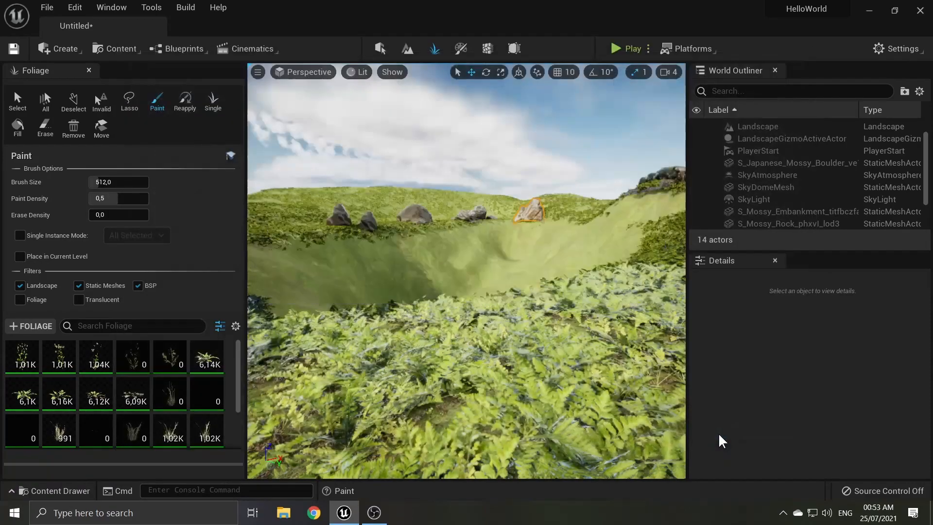
click(407, 49)
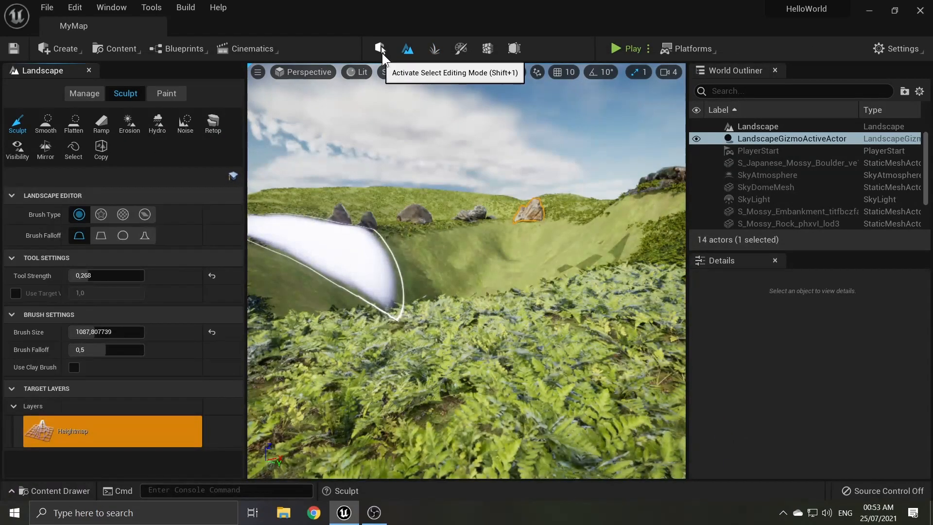
click(381, 48)
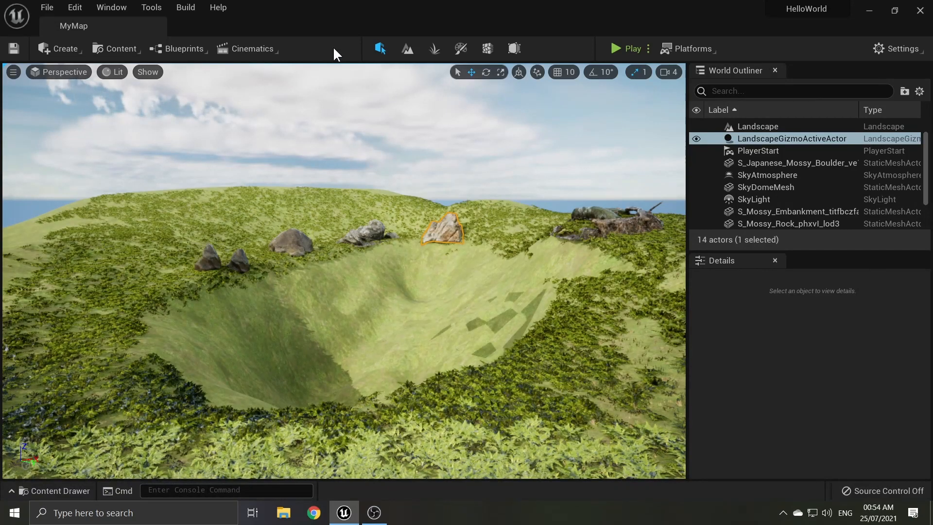
- Open the Minimal_Default level from the StarterContent/Maps folder without saving the pending foliage material changes
key(ctrl+o)
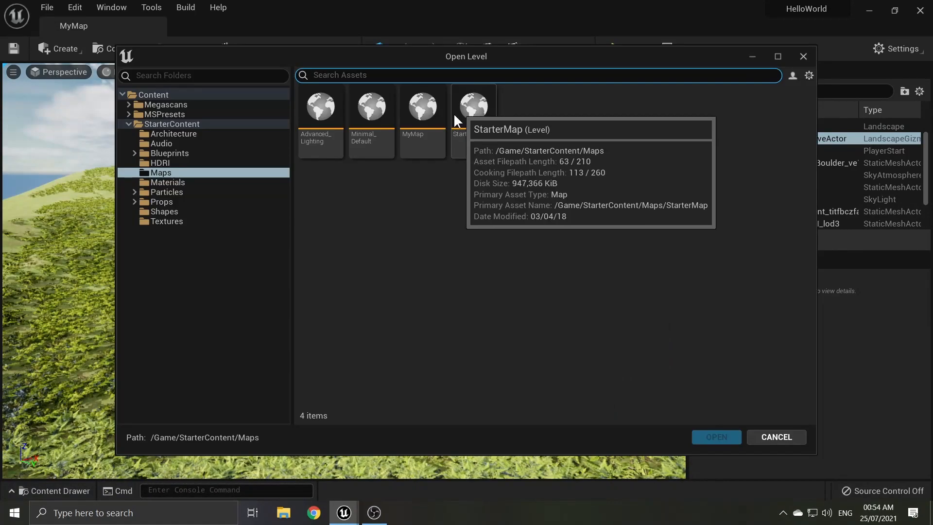
click(376, 113)
click(729, 437)
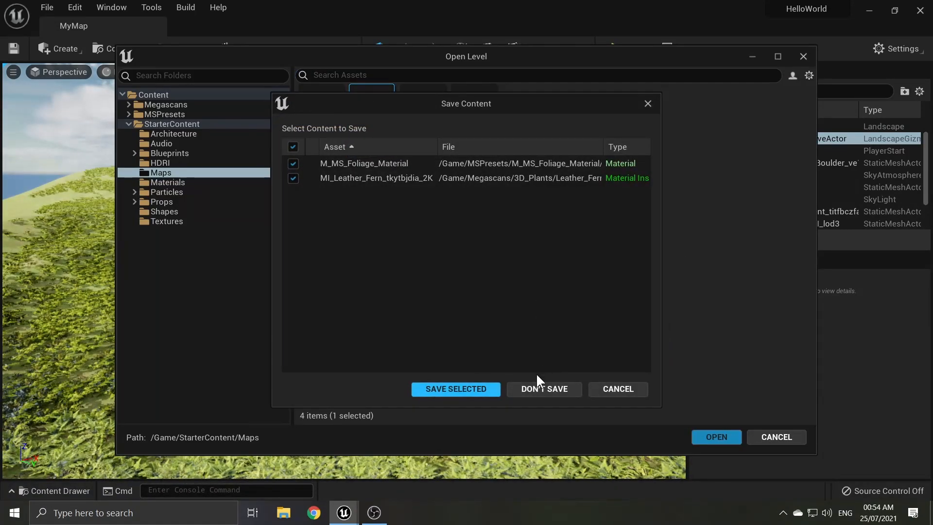
click(538, 387)
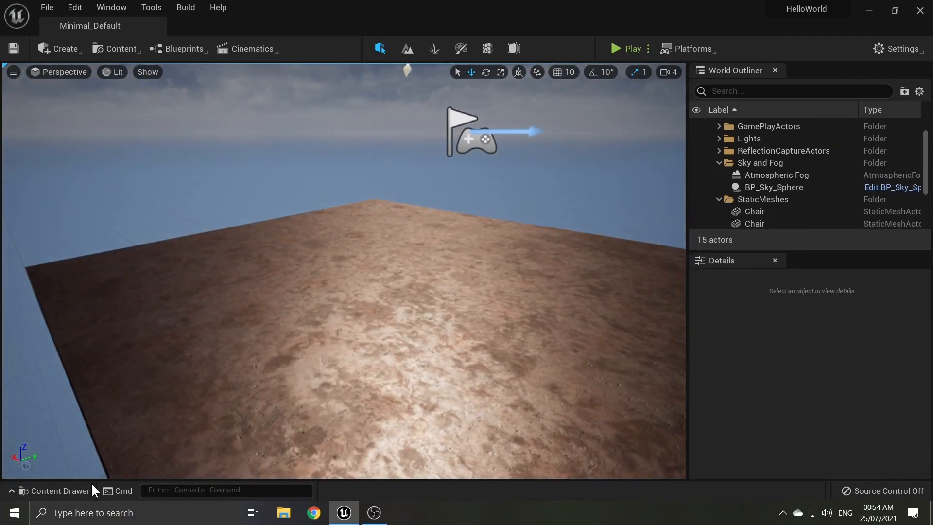
- Apply the M_Water_Ocean material from the StarterContent/Materials folder to the floor of the level
click(80, 487)
click(27, 385)
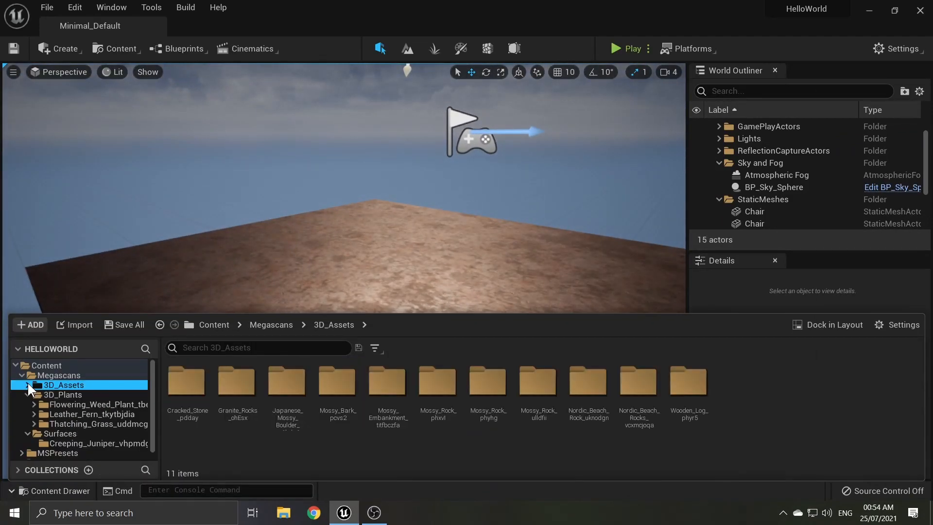
key(Left)
key(Left)
click(22, 395)
scroll(57, 420, down, 2)
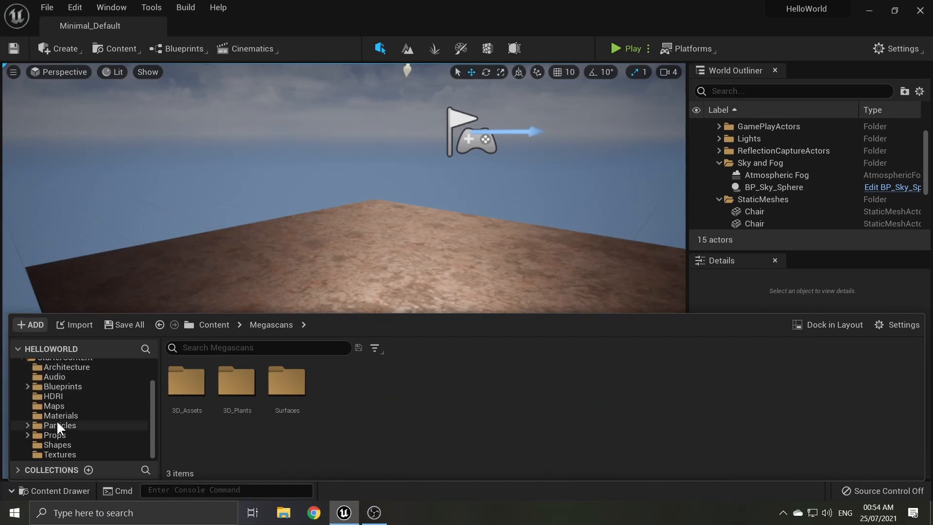
click(57, 416)
scroll(534, 413, down, 3)
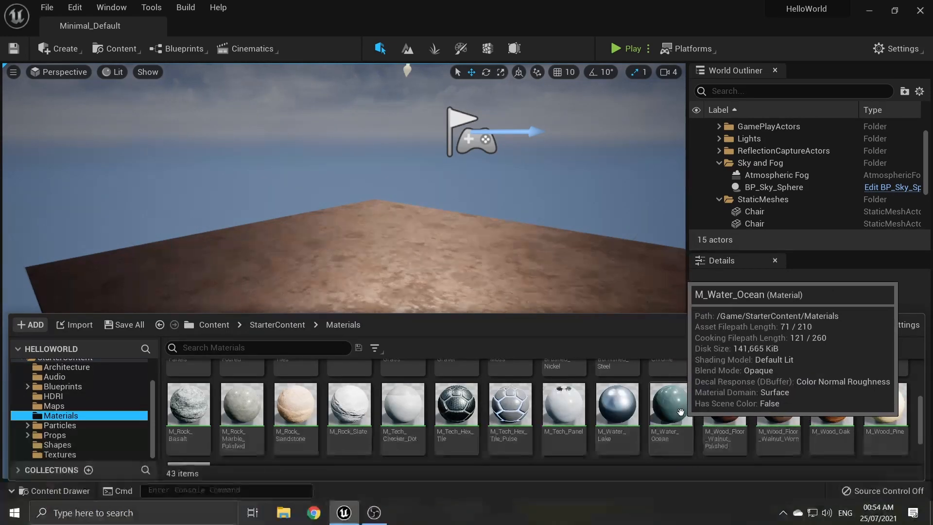
drag(671, 403, 510, 296)
mouse_move(510, 296)
right_down()
mouse_move(608, 272)
mouse_move(520, 267)
mouse_move(505, 291)
mouse_move(495, 289)
mouse_move(503, 272)
mouse_move(520, 294)
mouse_move(501, 291)
right_up()
right_drag(501, 291, 498, 304)
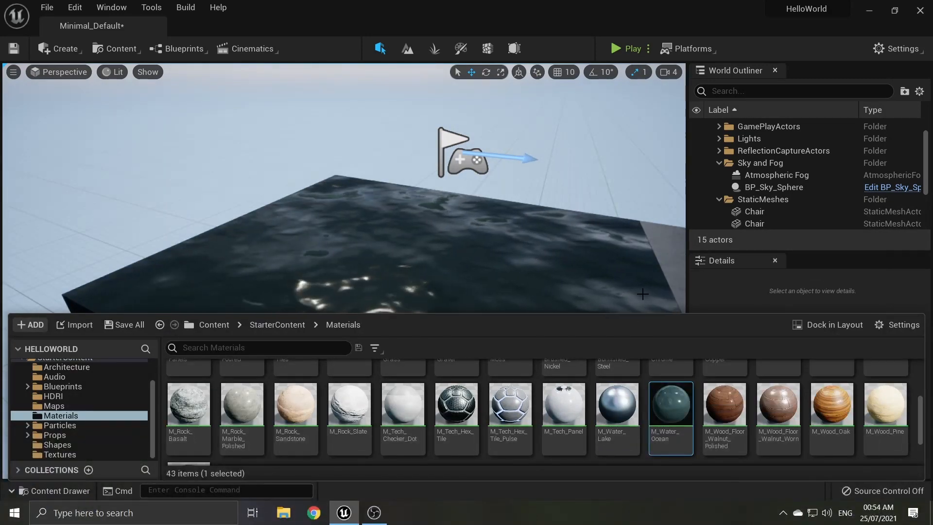
- Examine the node graph of the floor's M_Water_Ocean material and look over the water surface in the level
right_drag(627, 313, 597, 288)
click(597, 288)
scroll(762, 411, down, 5)
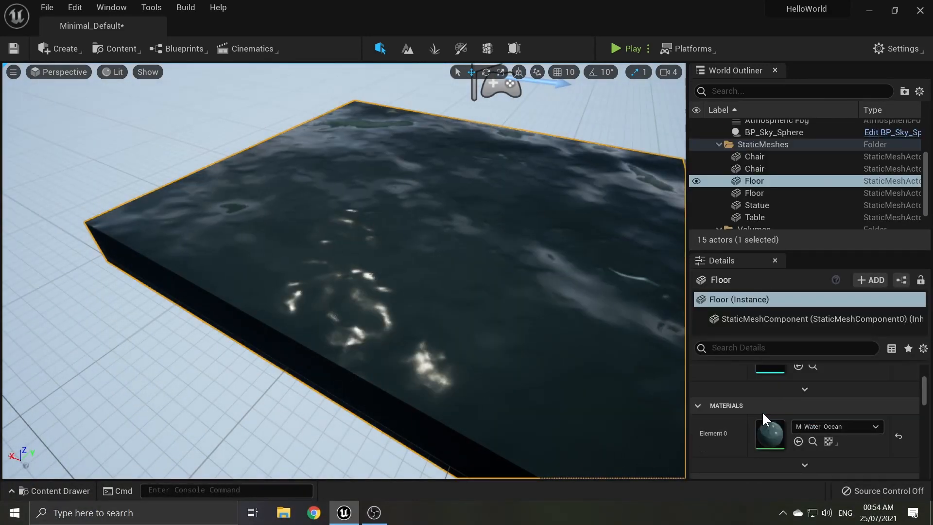
double_click(766, 427)
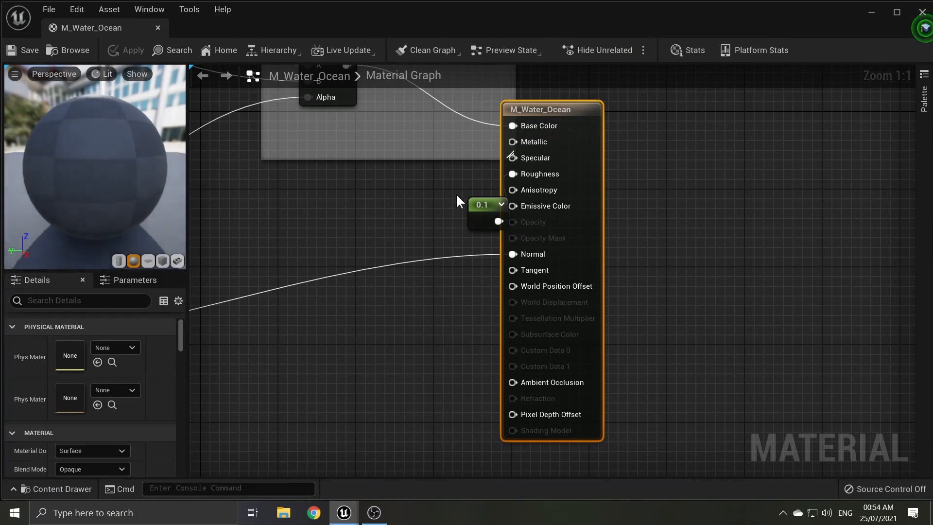
right_drag(457, 195, 441, 247)
scroll(433, 265, down, 12)
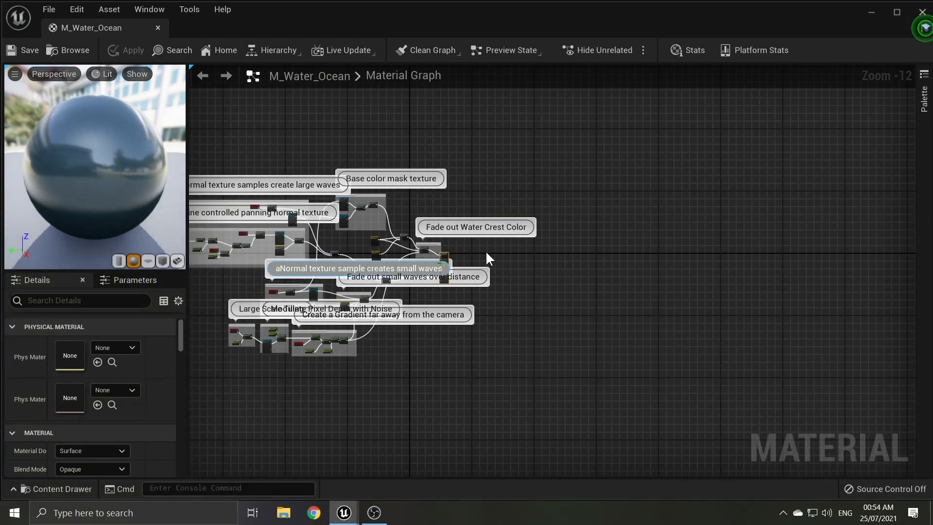
right_drag(486, 250, 638, 261)
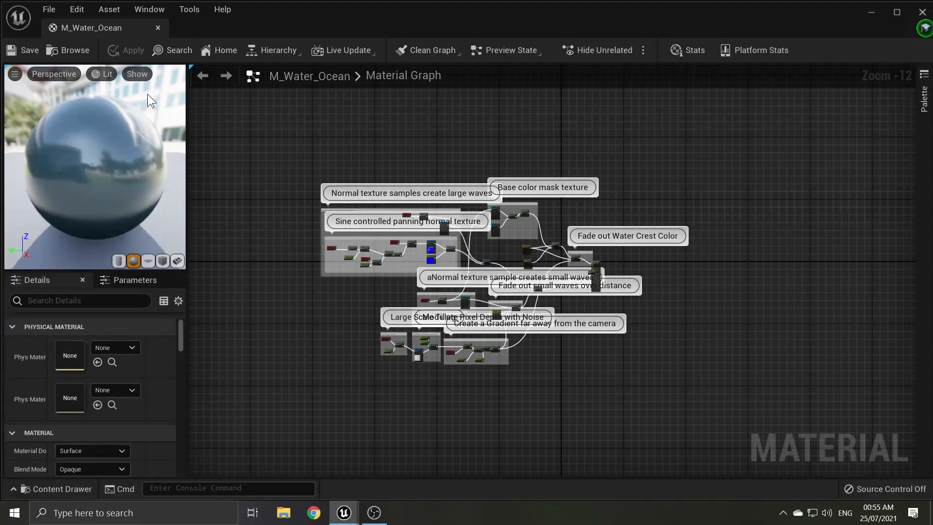
click(158, 28)
right_drag(526, 212, 638, 205)
key(f)
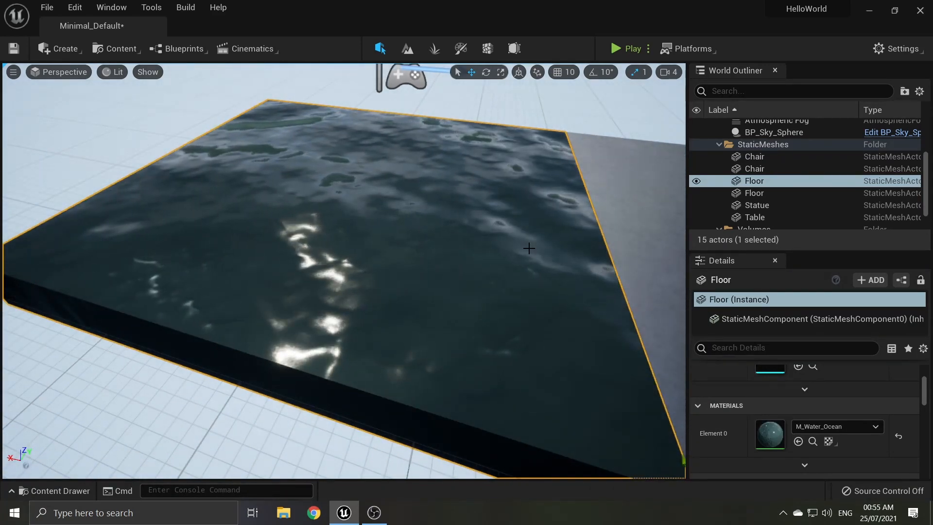
- Search the project's plugins for water
click(894, 49)
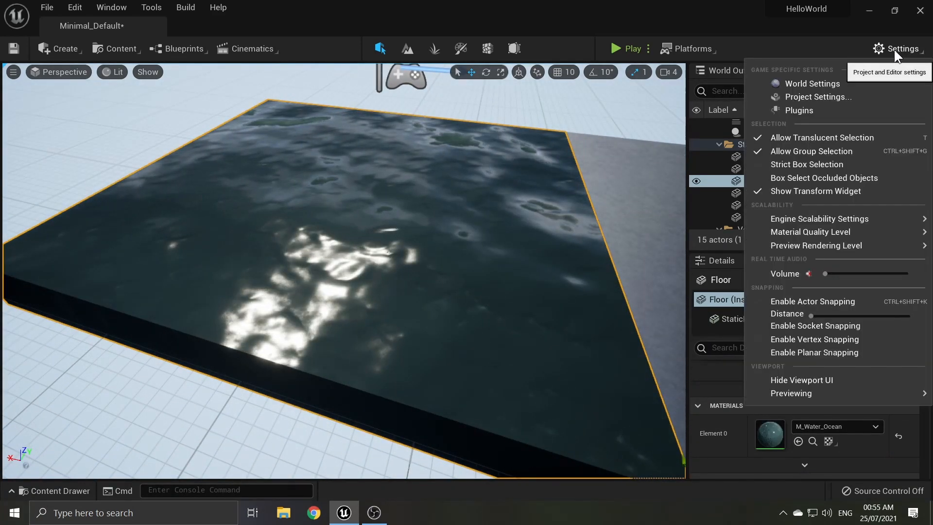
click(806, 110)
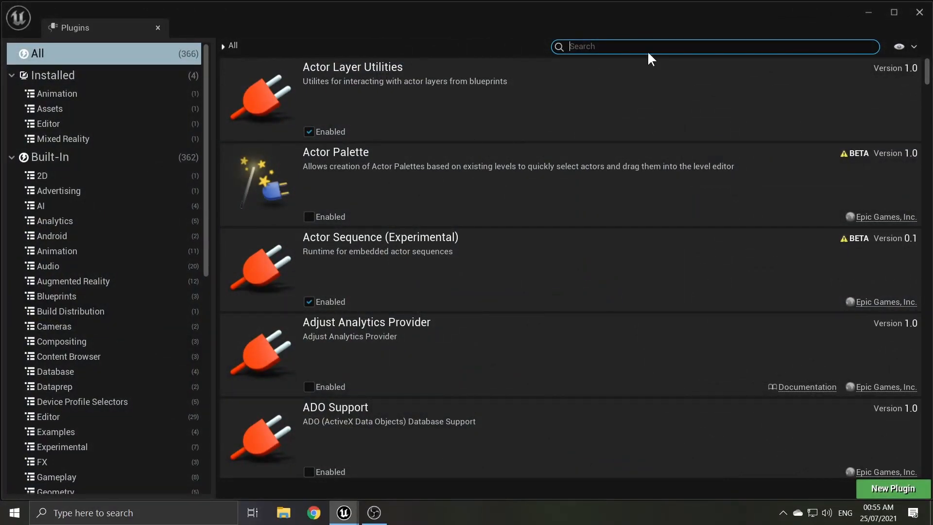
text(water)
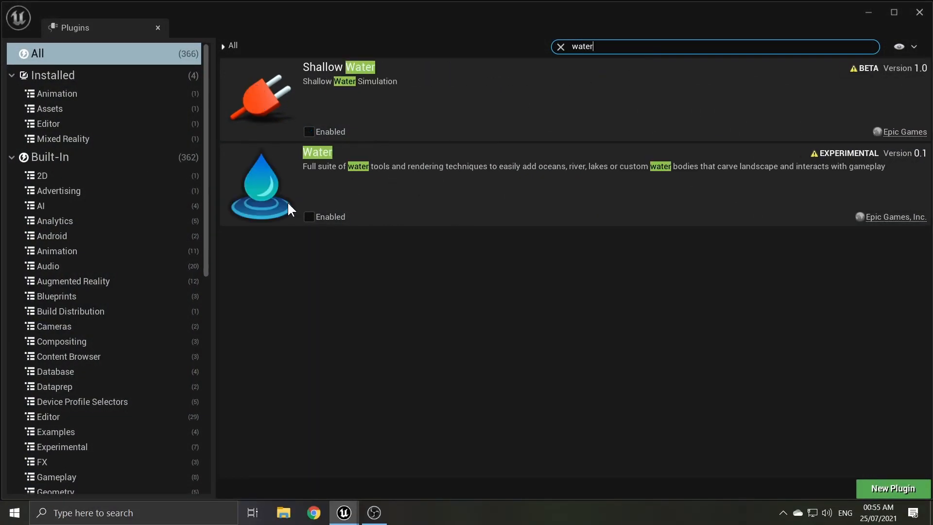
click(919, 12)
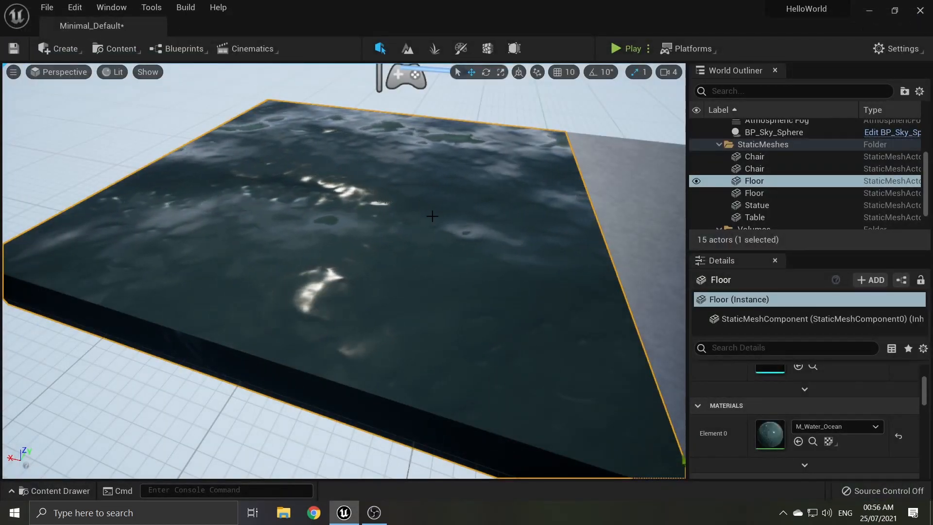
- Open the MyMap level from the StarterContent/Maps folder
click(47, 7)
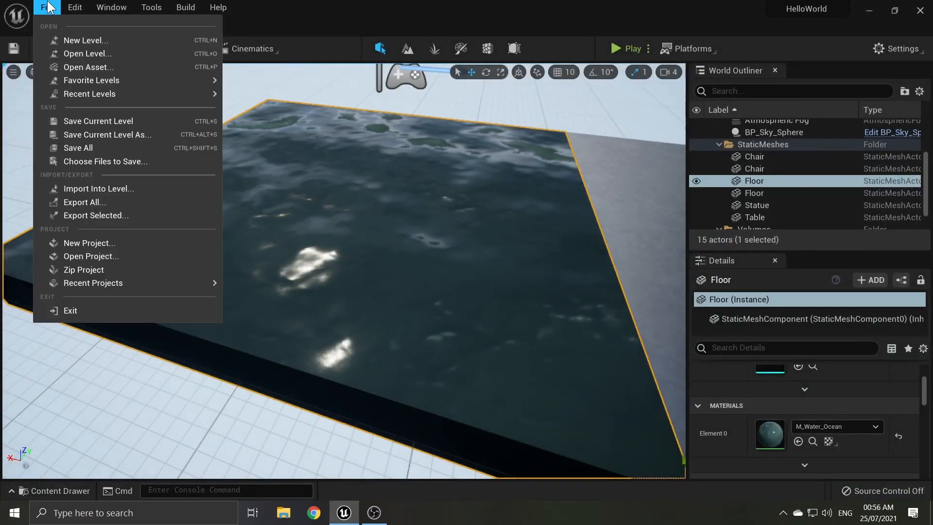
click(72, 53)
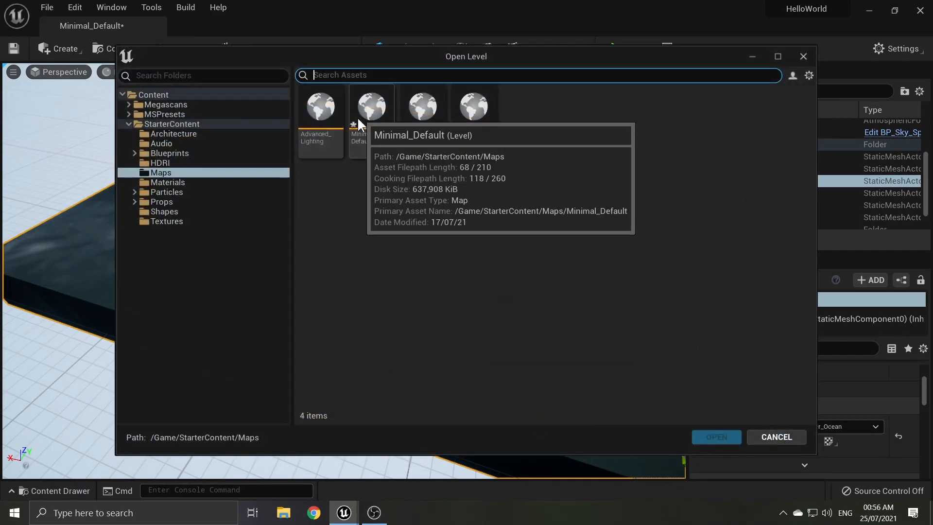
double_click(435, 122)
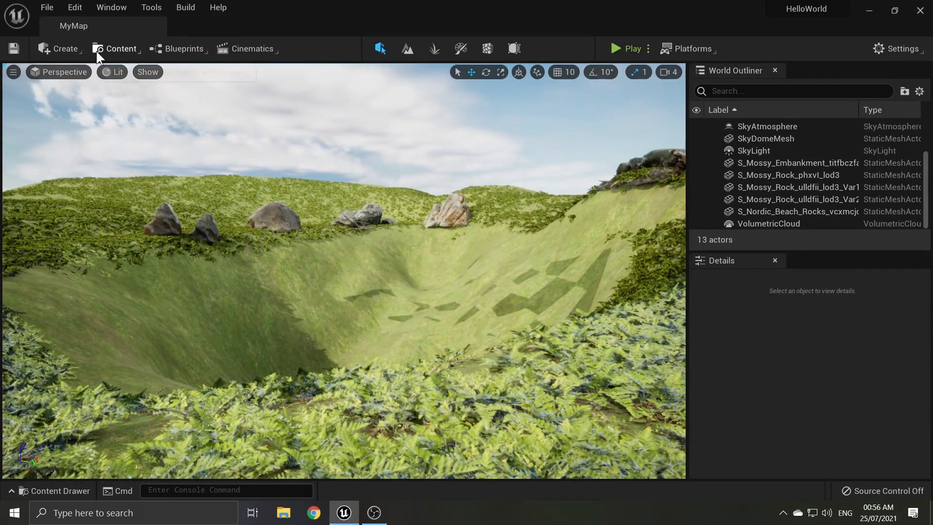
- Show the Place Actors panel, place a Box geometry brush in the pit and move it toward the rocks
click(75, 49)
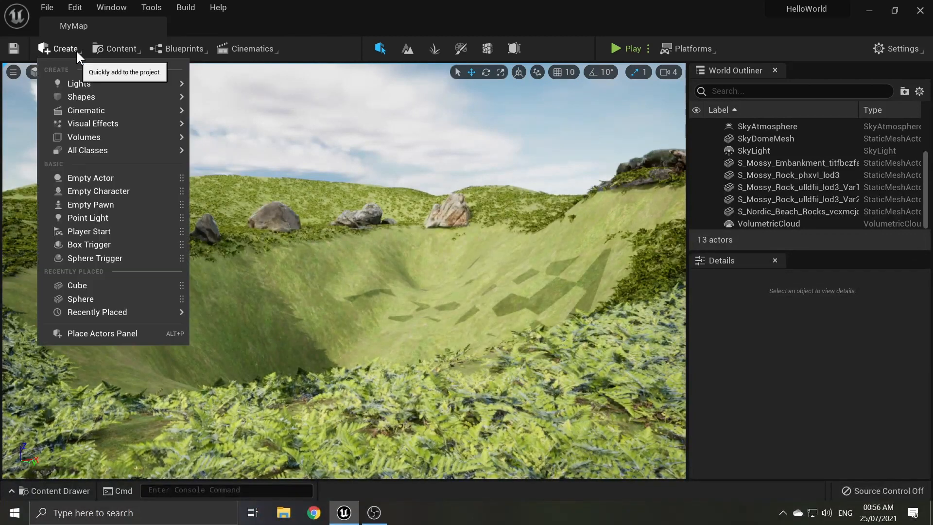
click(92, 335)
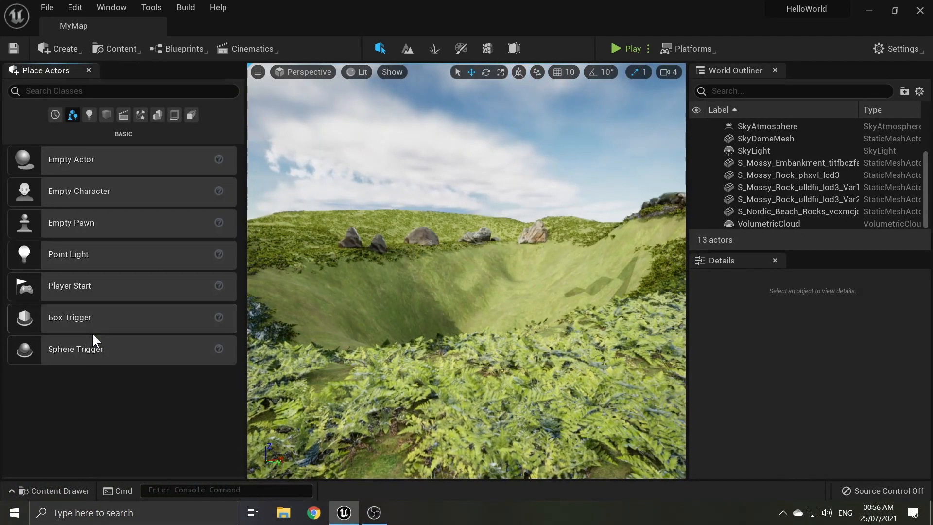
click(159, 116)
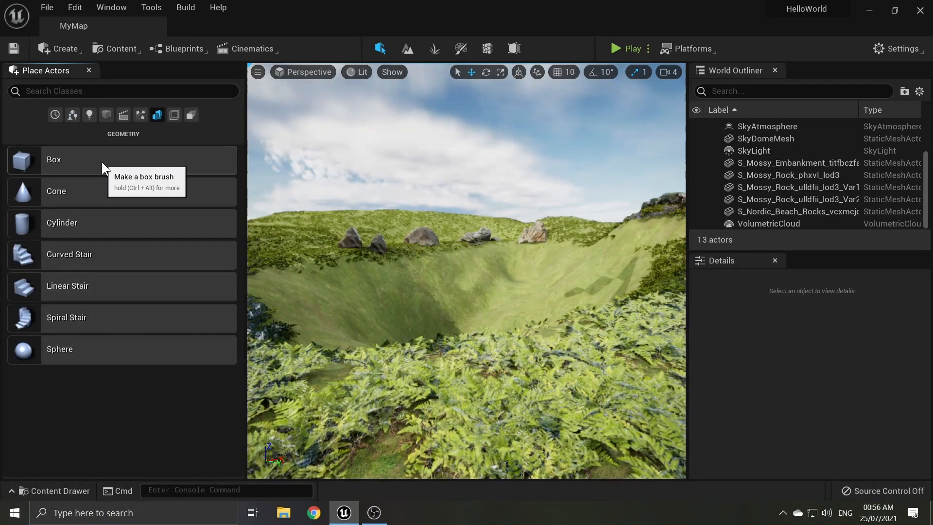
mouse_move(84, 160)
mouse_down()
mouse_move(266, 170)
mouse_move(430, 290)
mouse_up()
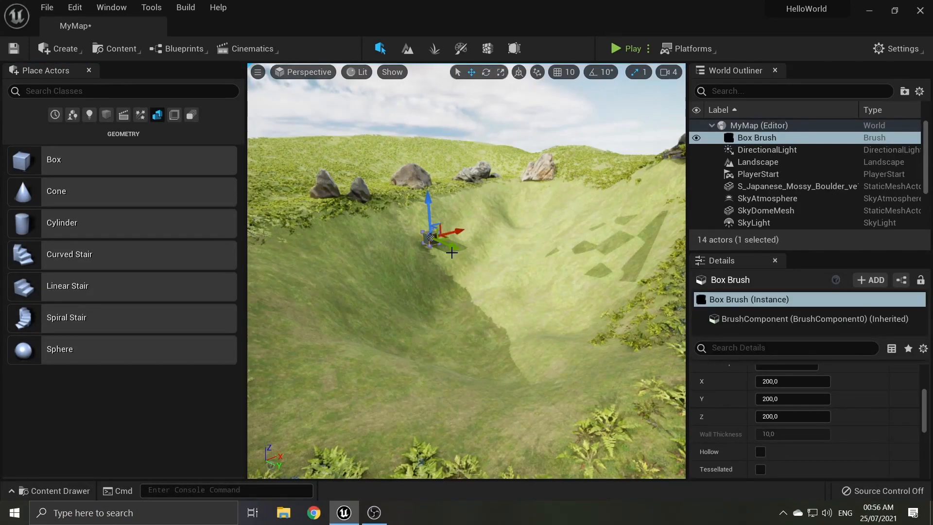
mouse_move(452, 249)
mouse_down()
mouse_move(515, 250)
mouse_move(515, 225)
mouse_up()
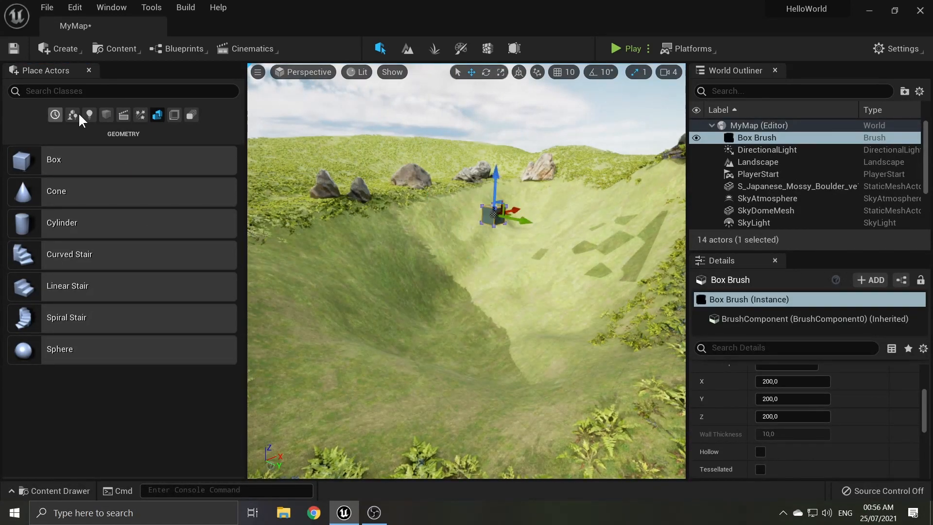
click(106, 115)
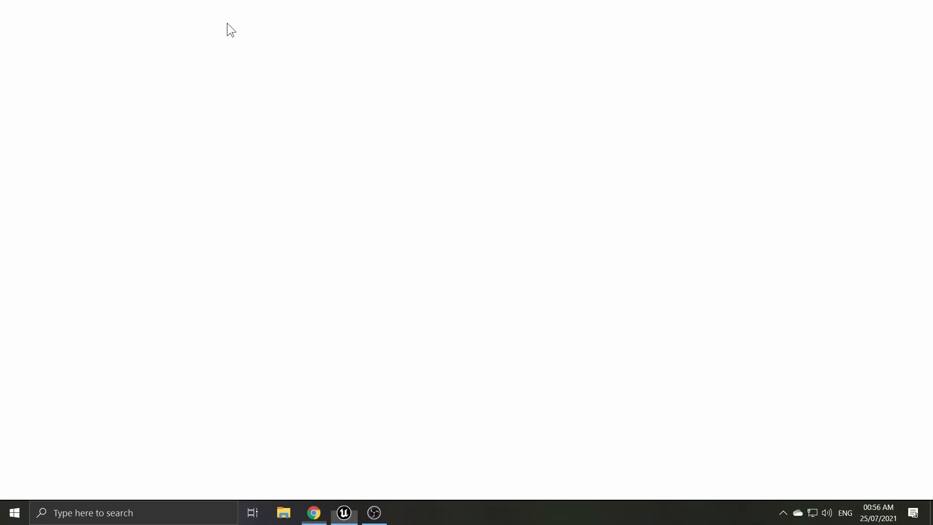
- Switch to Chrome and search the web for "bsp unreal"
text(bsp unreal)
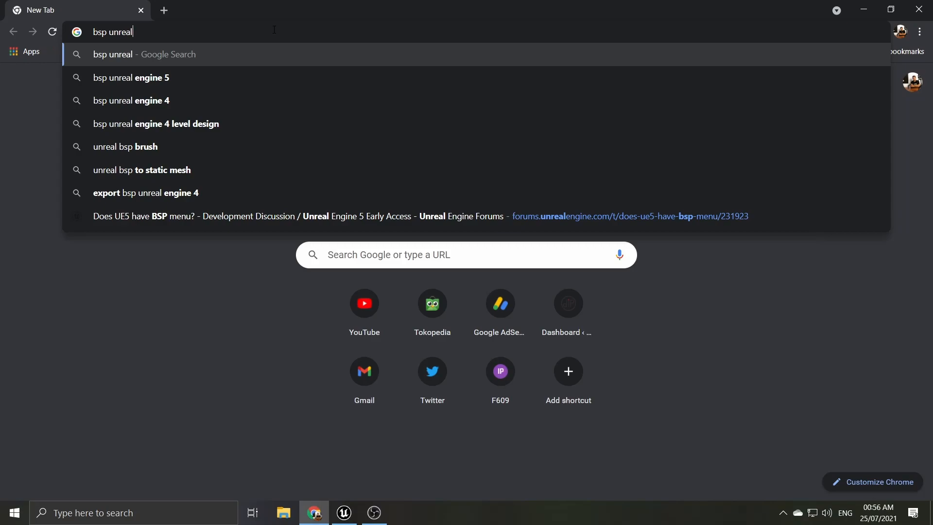
key(Down)
key(Return)
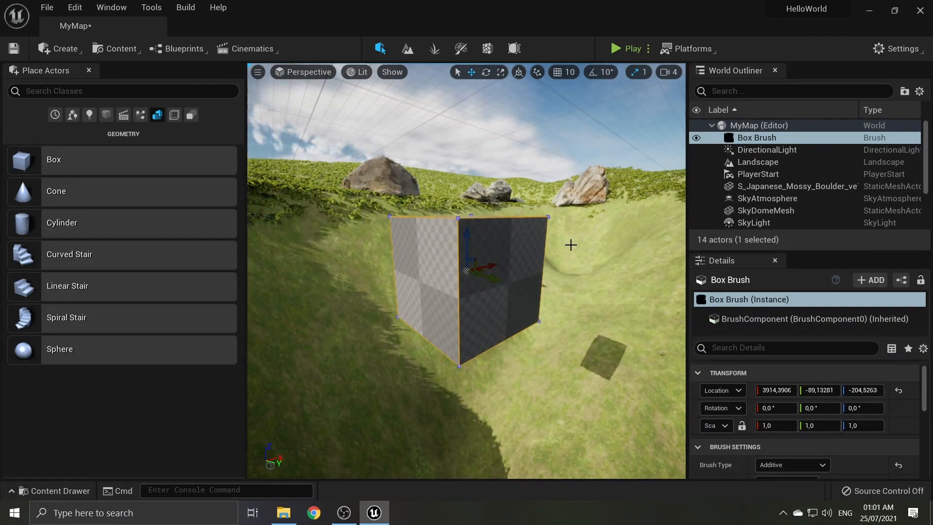
scroll(570, 244, down, 5)
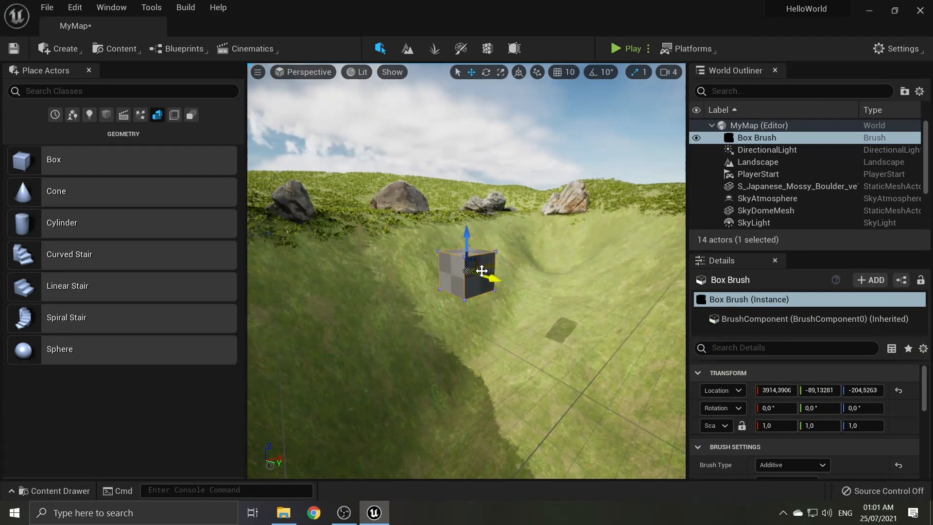
drag(482, 270, 493, 271)
key(ctrl+z)
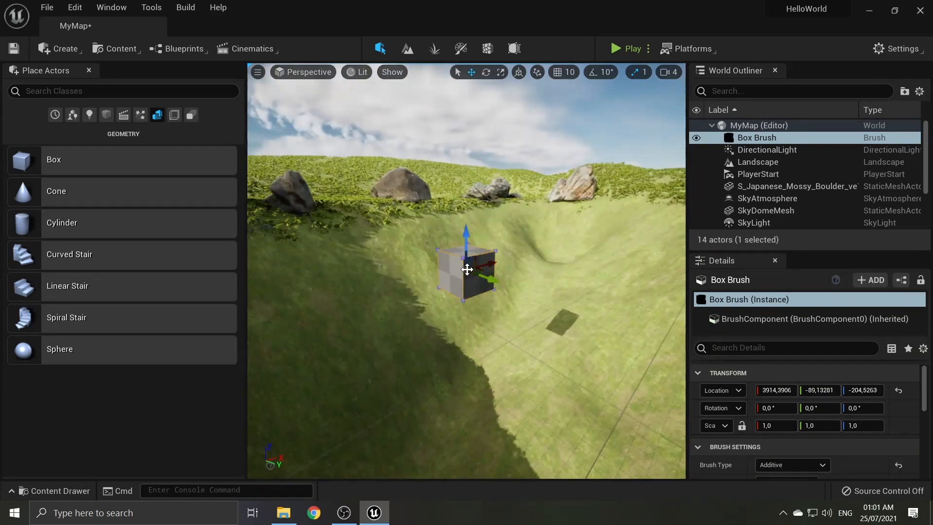
- Scale the box brush in the pit uniformly to 4.0 on all three axes
click(500, 74)
drag(467, 271, 486, 258)
key(s)
right_drag(468, 270, 491, 272)
key(a)
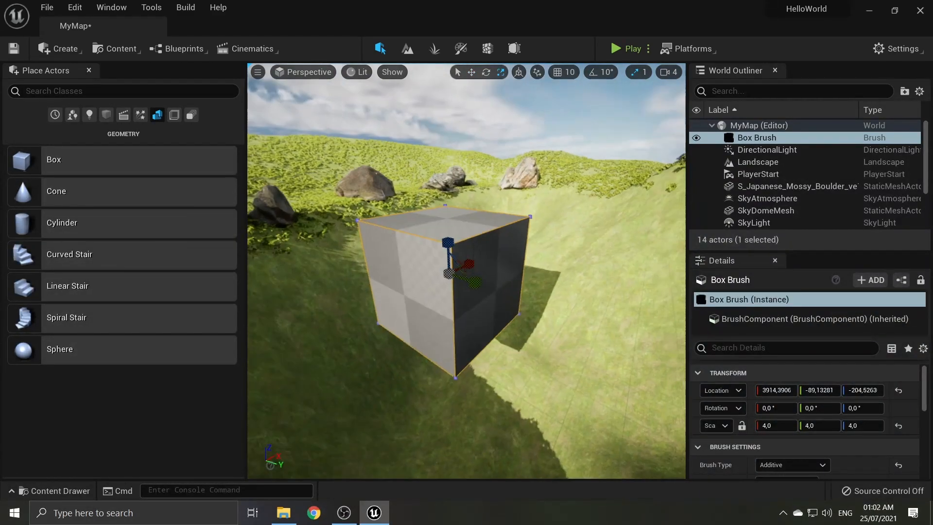
- Raise the enlarged box brush above the pit floor to a Z location of about 266
click(472, 73)
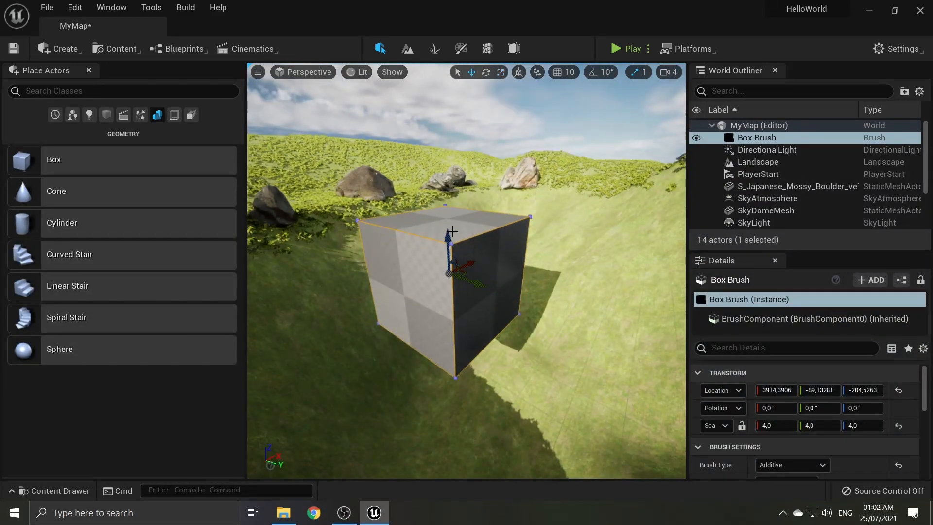
drag(448, 252, 467, 188)
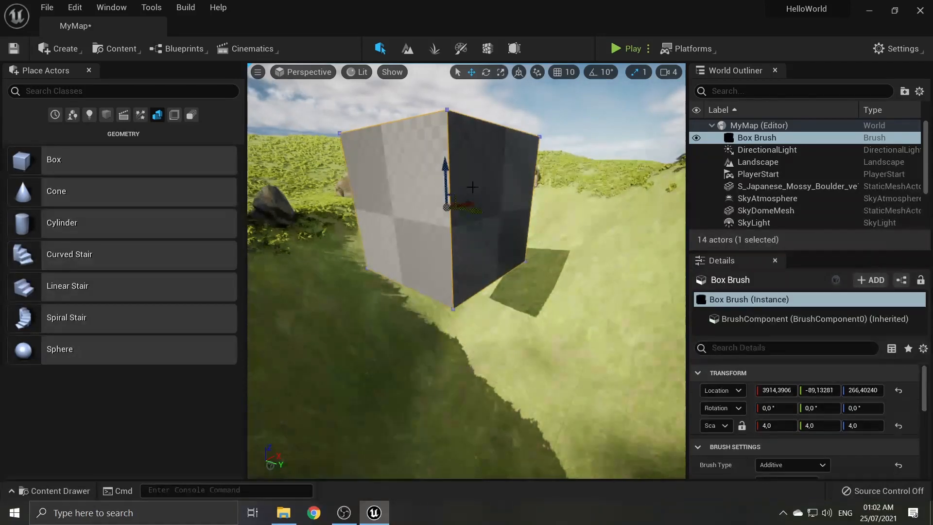
mouse_move(472, 187)
right_down()
mouse_move(492, 194)
mouse_move(488, 177)
right_up()
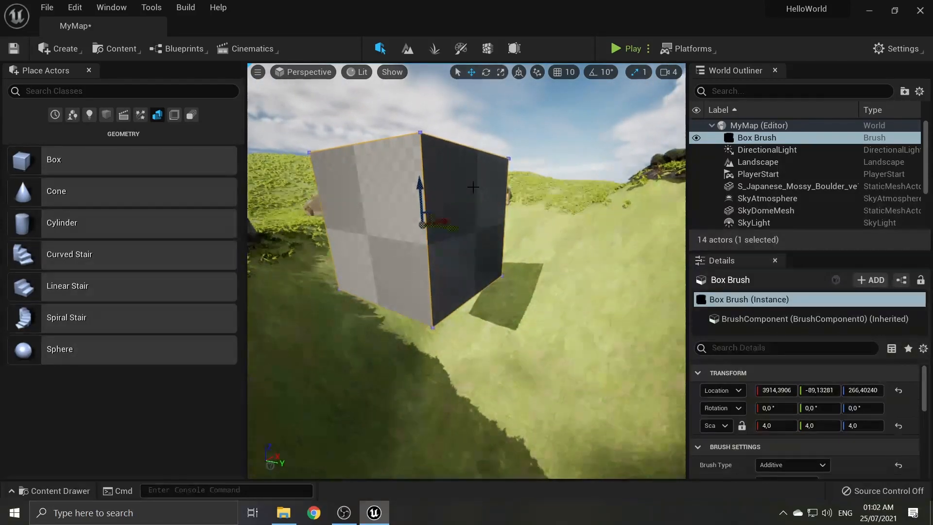
- Place a Curved Stair geometry brush beside the box and rotate it about 109° around its vertical axis
mouse_move(68, 255)
mouse_down()
mouse_move(481, 291)
mouse_move(491, 311)
mouse_move(353, 311)
mouse_up()
drag(335, 310, 330, 279)
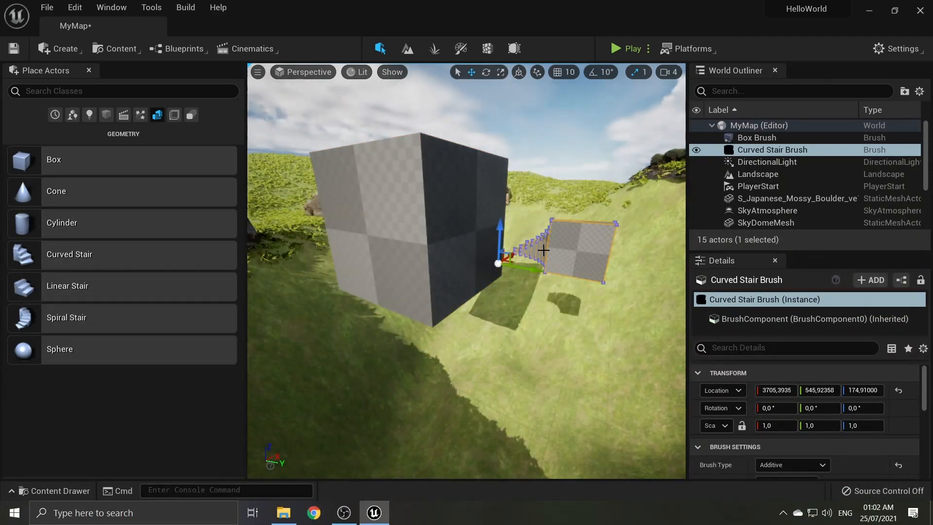
mouse_move(544, 250)
right_down()
mouse_move(476, 219)
mouse_move(379, 272)
mouse_move(355, 262)
mouse_move(360, 231)
right_up()
key(w)
key(d)
key(s)
key(w)
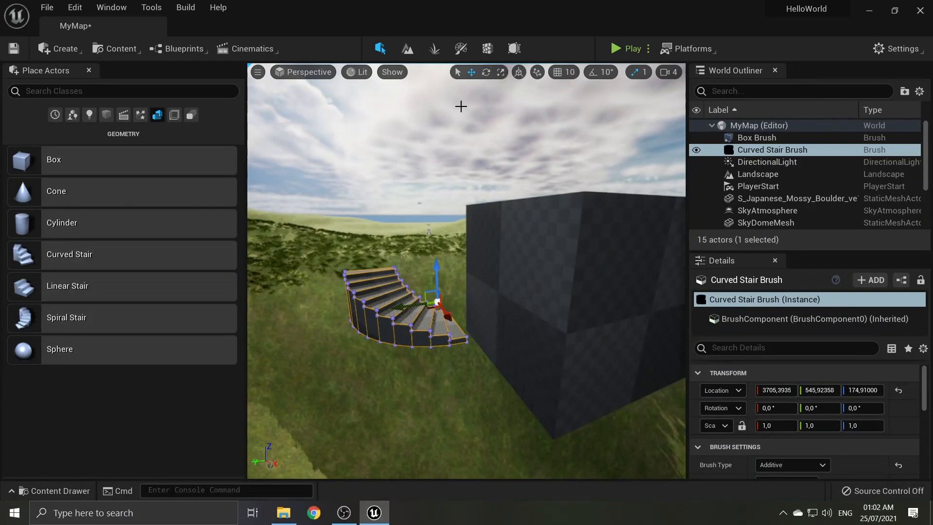
click(486, 72)
drag(489, 292, 551, 319)
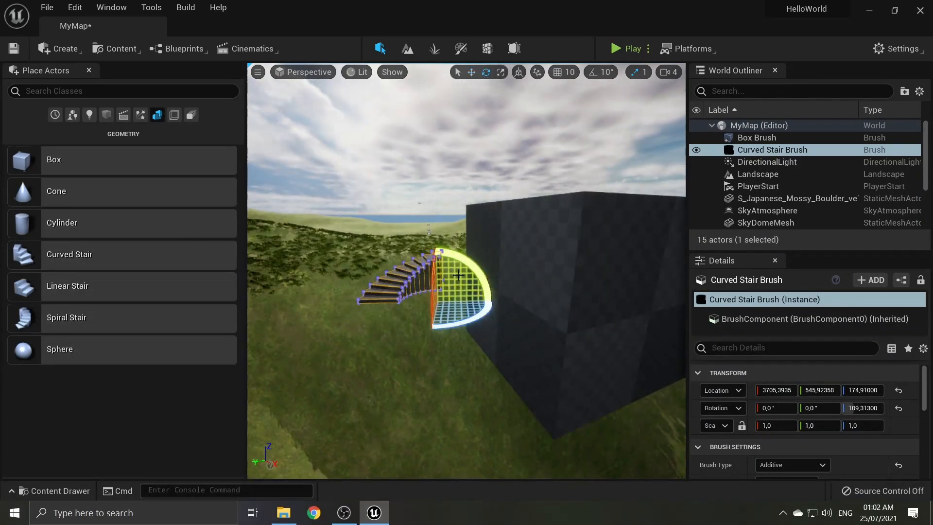
- Move the curved stair brush beside the box to about X 4086, Y 402 and rotate it to about 97° around Z
right_drag(458, 275, 485, 134)
click(471, 72)
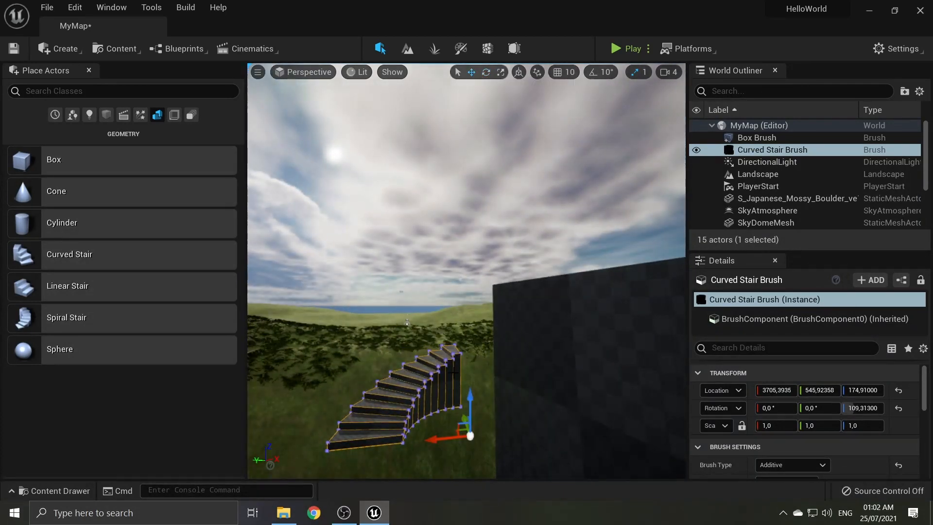
drag(463, 425, 475, 455)
key(a)
key(s)
right_drag(445, 226, 595, 265)
shift+drag(456, 336, 468, 334)
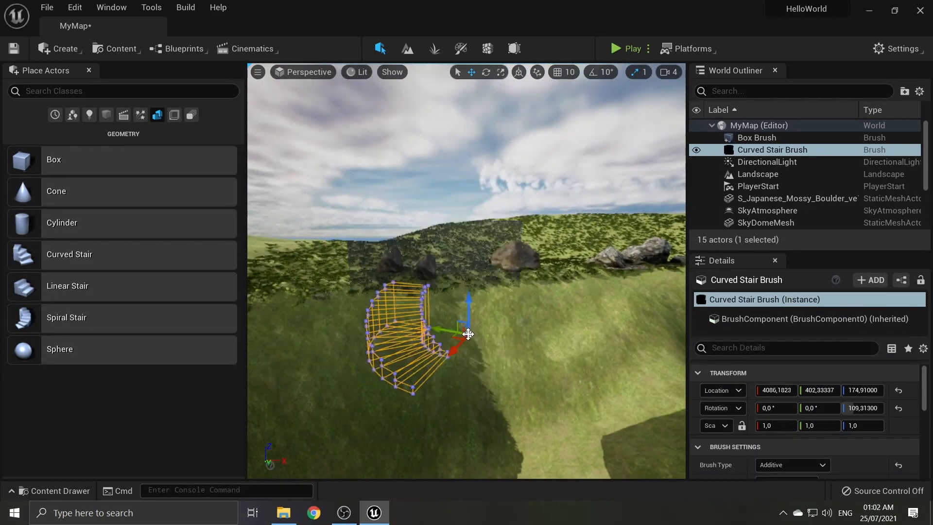
click(484, 73)
drag(533, 306, 533, 212)
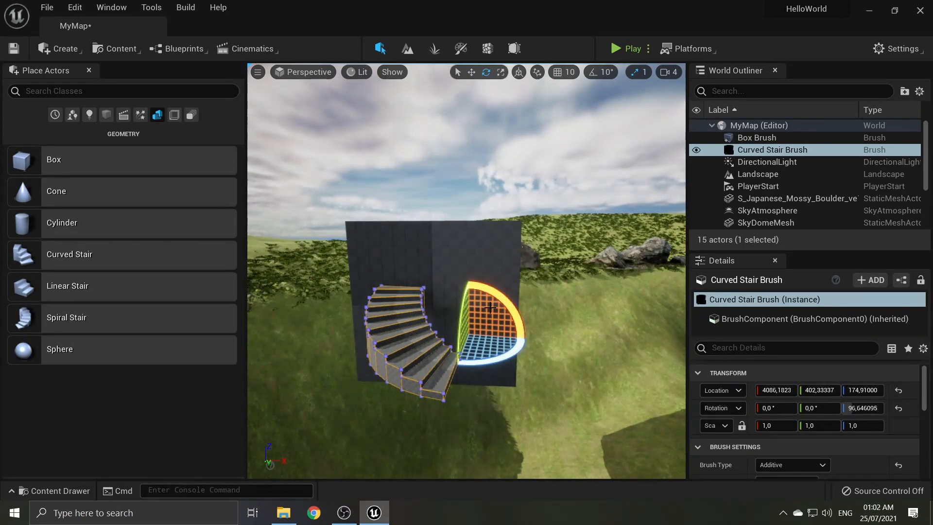
right_drag(431, 349, 532, 365)
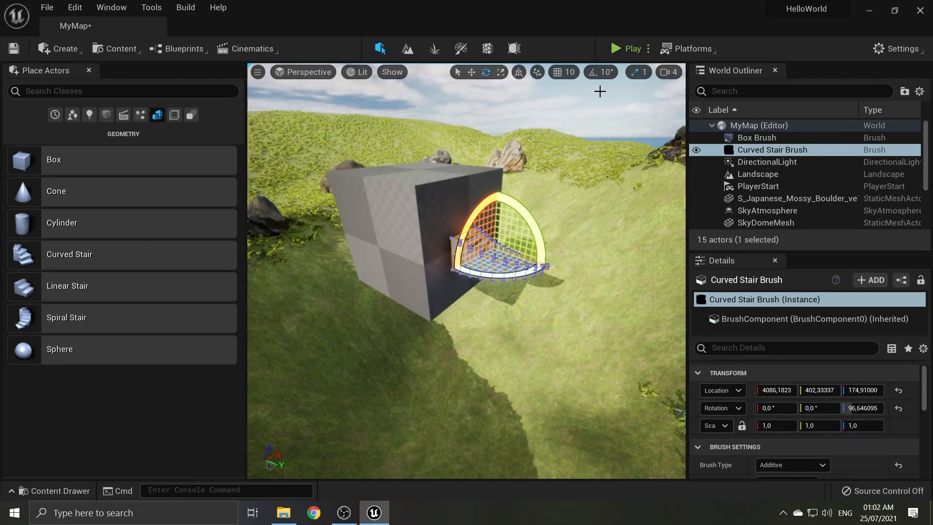
- Delete the curved stair brush and the enlarged box brush from the level
key(Delete)
click(750, 138)
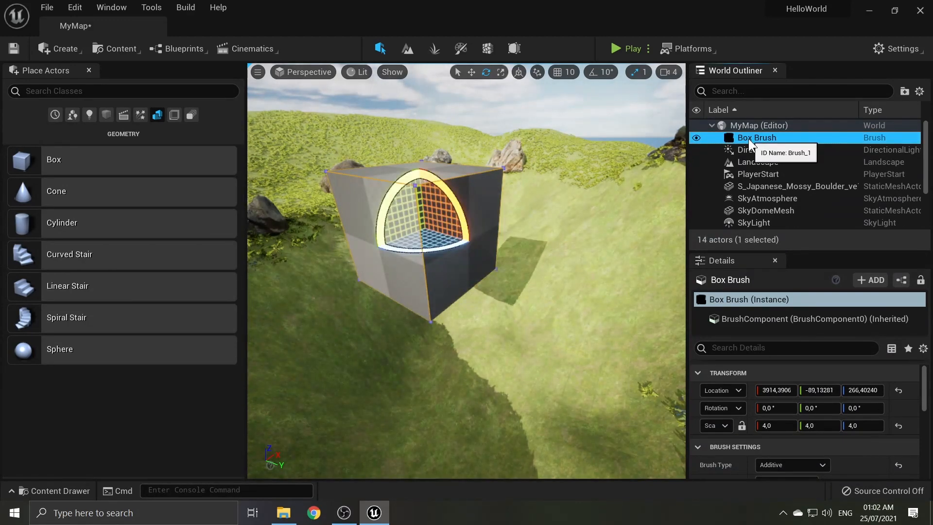
key(Delete)
- Place a new Box geometry brush in the pit and position it at about X 3527, Y 361, Z 221
drag(122, 162, 474, 234)
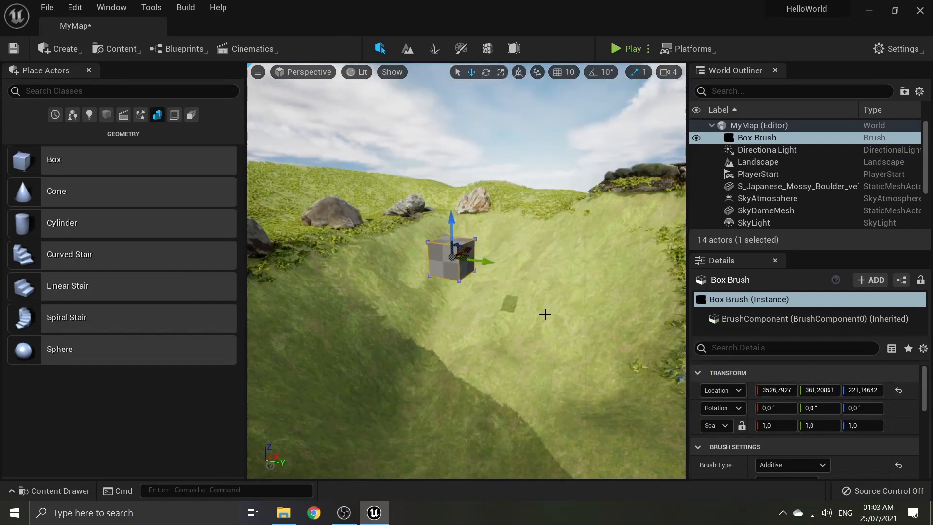
right_drag(544, 315, 539, 339)
right_drag(513, 281, 506, 301)
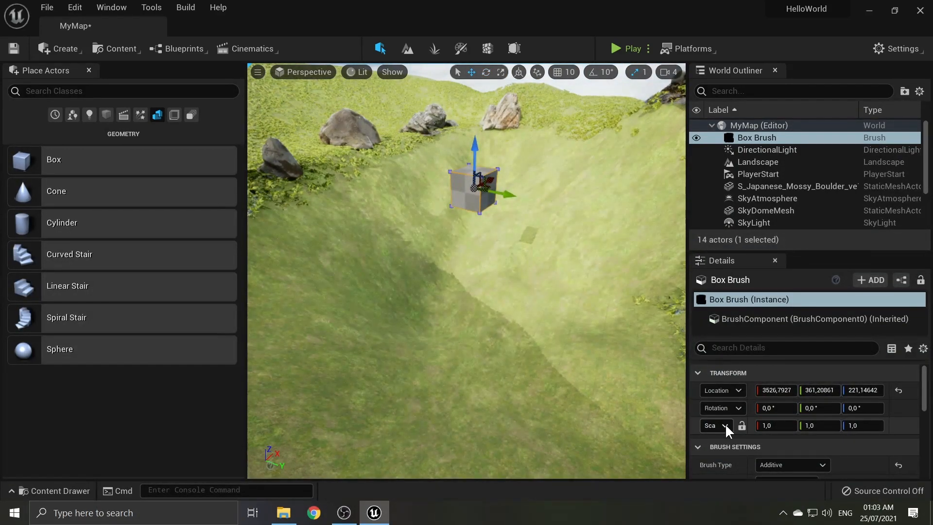
- Try stretching the box brush to a scale of 9.0 along the Y axis, and undo the scaling
click(500, 75)
mouse_move(496, 195)
right_down()
mouse_move(497, 141)
mouse_move(508, 177)
mouse_move(494, 196)
right_up()
key(w)
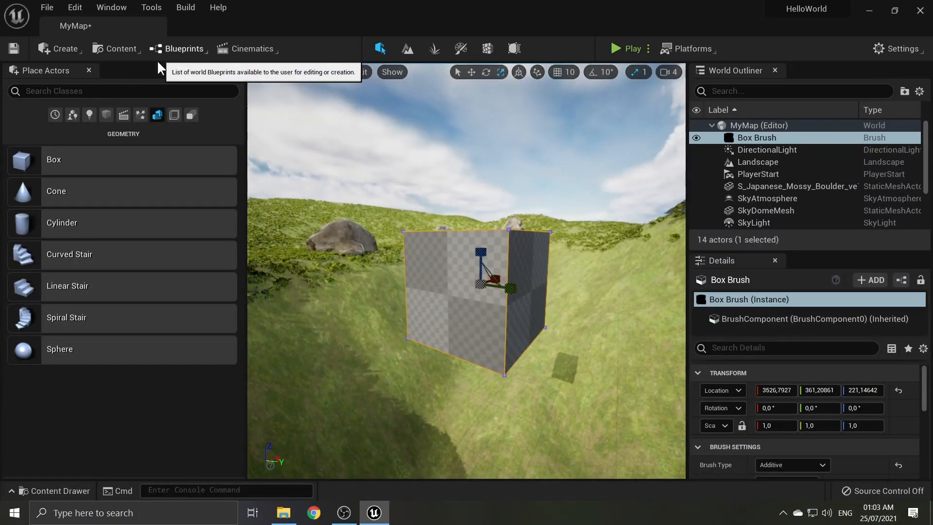
click(54, 490)
mouse_move(403, 439)
mouse_down()
mouse_move(469, 227)
mouse_move(476, 228)
mouse_up()
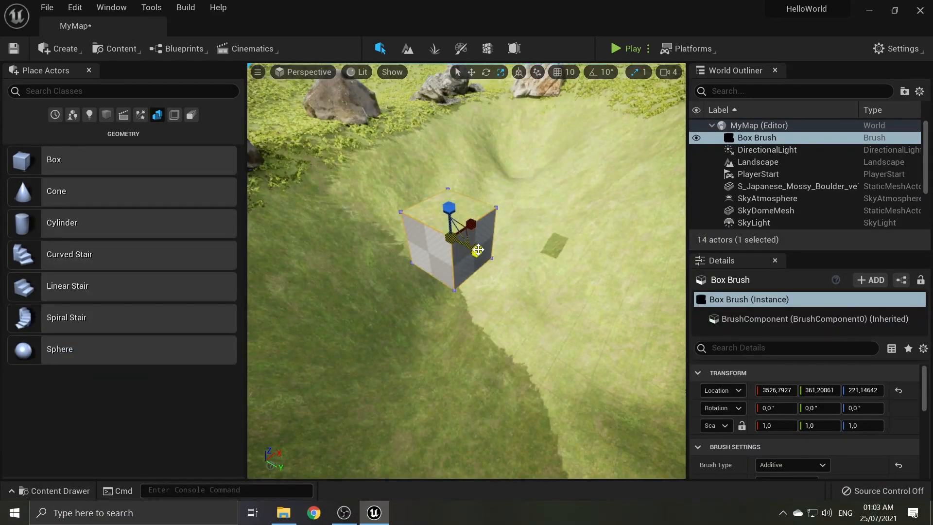
drag(480, 249, 540, 301)
mouse_move(540, 302)
right_down()
mouse_move(466, 292)
mouse_move(456, 321)
mouse_move(457, 296)
right_up()
right_drag(539, 301, 540, 301)
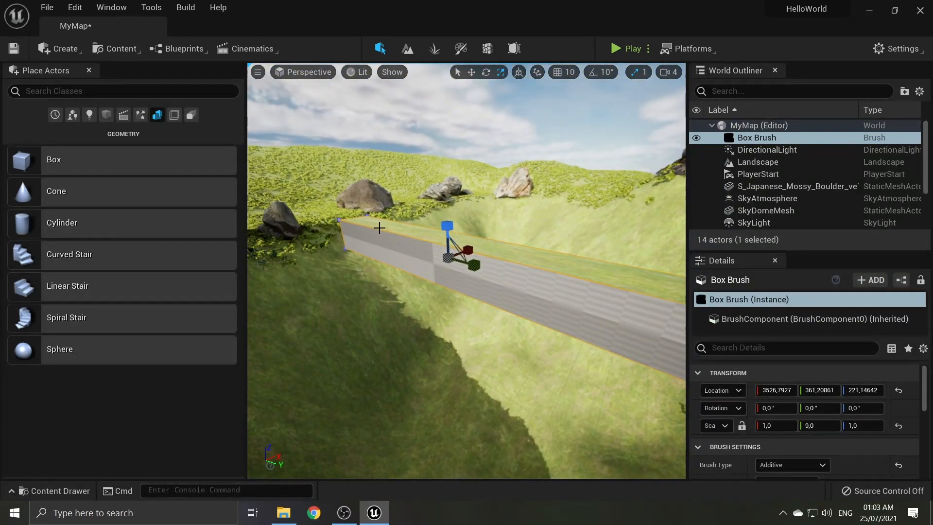
key(ctrl+z)
right_drag(379, 227, 379, 228)
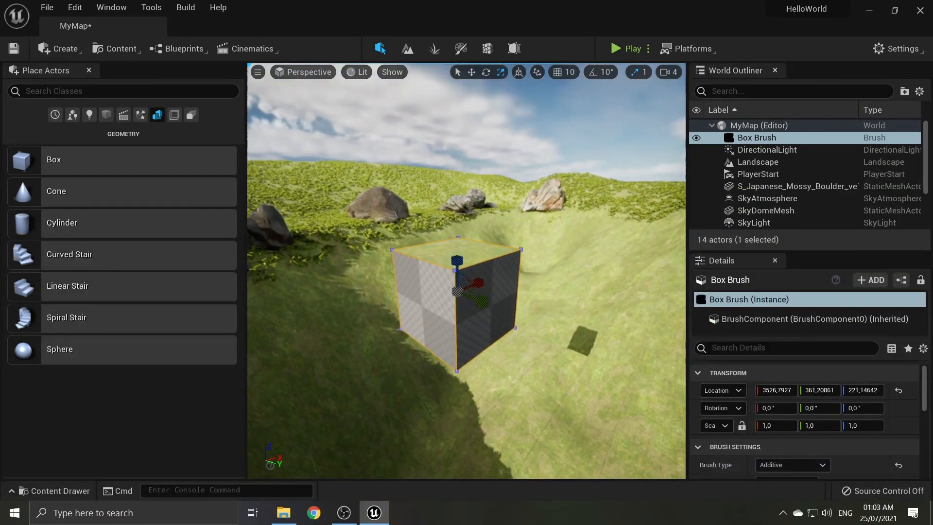
- Flatten the box brush by setting its Z brush size to 10
scroll(764, 442, down, 2)
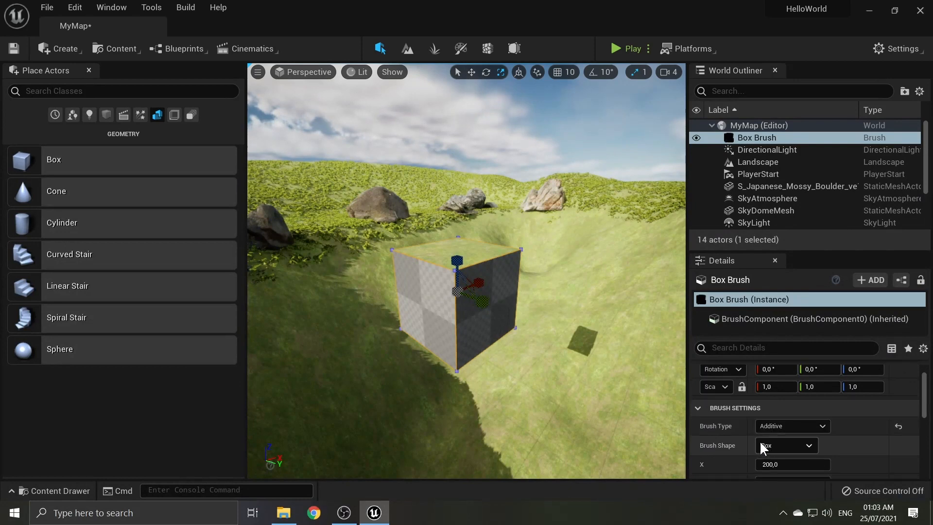
scroll(773, 429, down, 2)
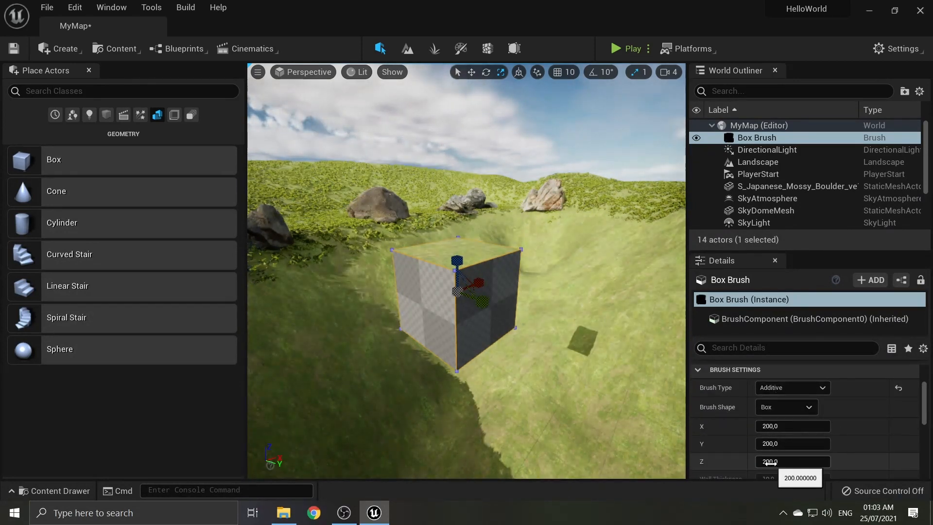
drag(776, 462, 737, 462)
click(802, 462)
text(1)
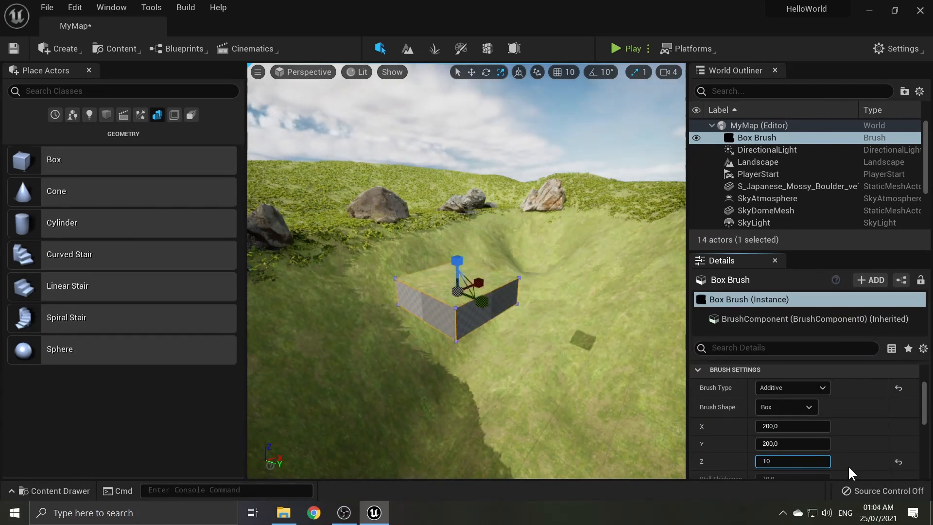
text(0)
key(Return)
- Set the flattened box brush's Y and X sizes to 10000 each so it spans the pit
scroll(847, 465, down, 2)
click(797, 405)
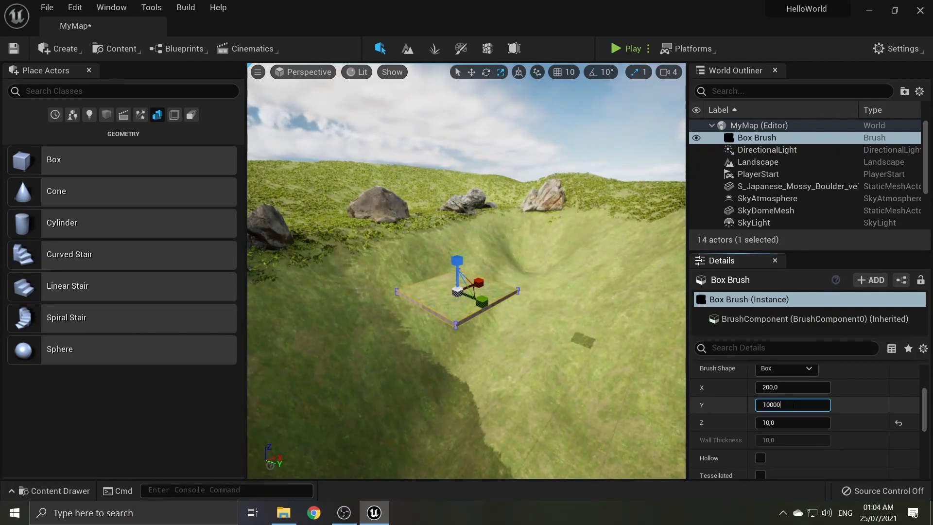
text(10000)
click(787, 387)
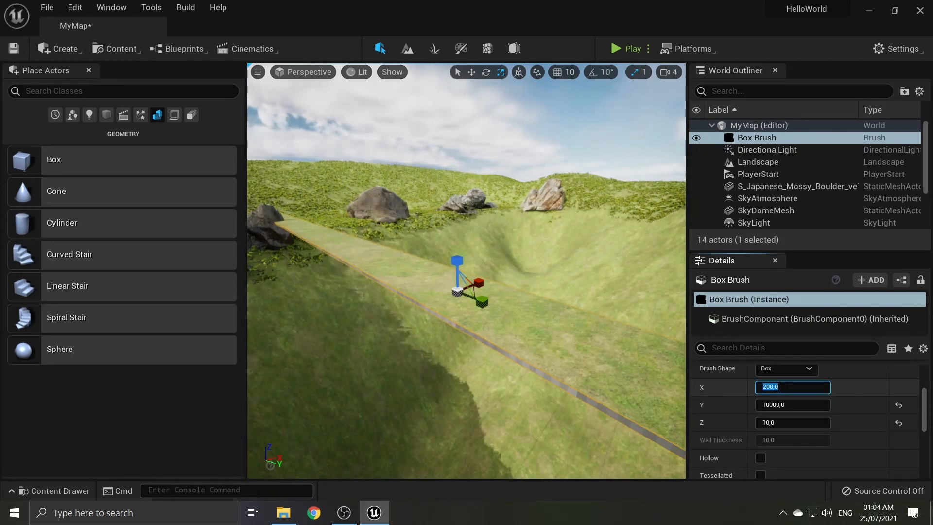
key(Return)
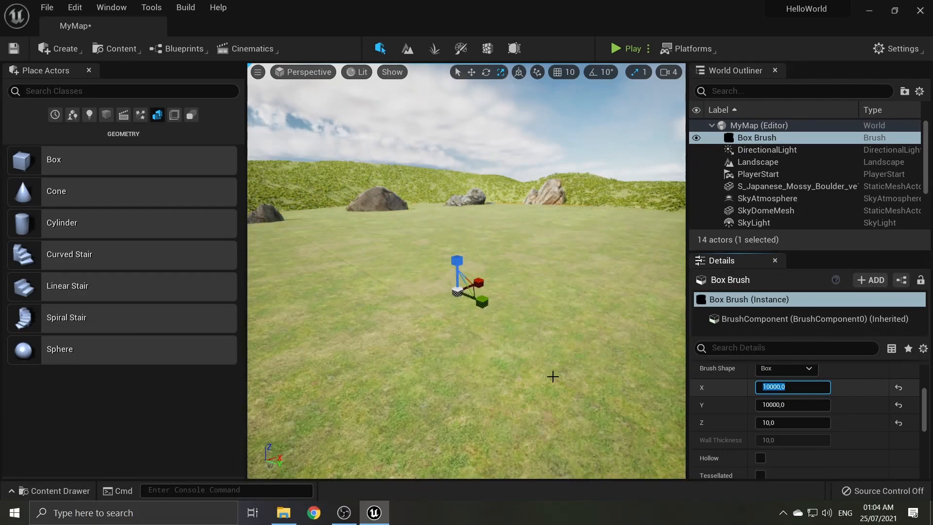
- Raise the large flat box brush out of the pit, above the surrounding terrain
mouse_move(511, 356)
right_down()
mouse_move(527, 349)
mouse_move(515, 403)
mouse_move(469, 389)
mouse_move(466, 347)
mouse_move(501, 344)
mouse_move(583, 363)
mouse_move(442, 338)
mouse_move(534, 319)
mouse_move(539, 374)
mouse_move(518, 320)
mouse_move(576, 398)
mouse_move(569, 384)
mouse_move(486, 357)
mouse_move(528, 342)
right_up()
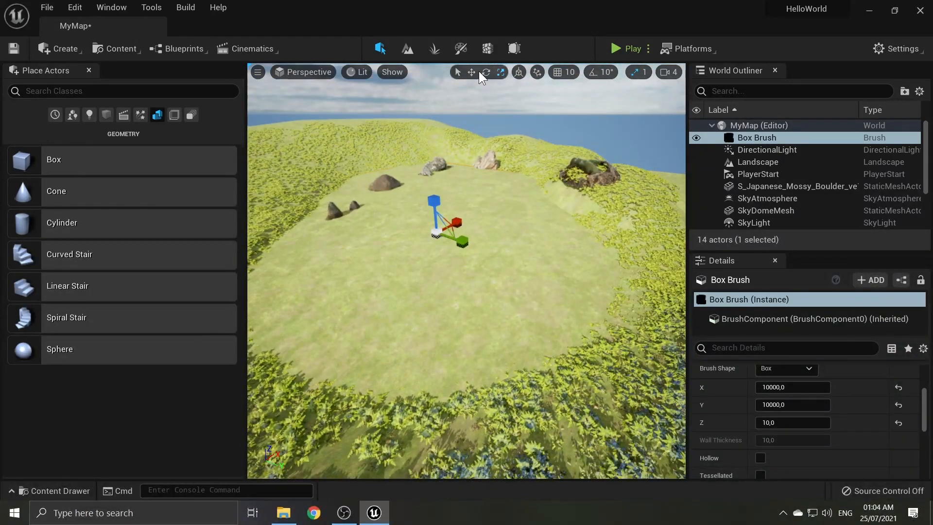
click(472, 72)
drag(426, 181, 415, 122)
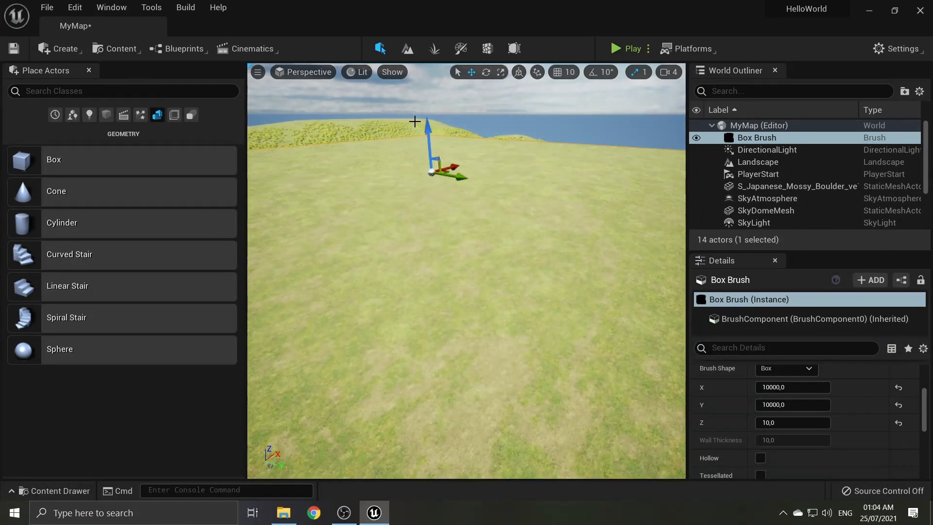
mouse_move(363, 215)
right_down()
mouse_move(371, 311)
mouse_move(369, 229)
mouse_move(312, 230)
right_up()
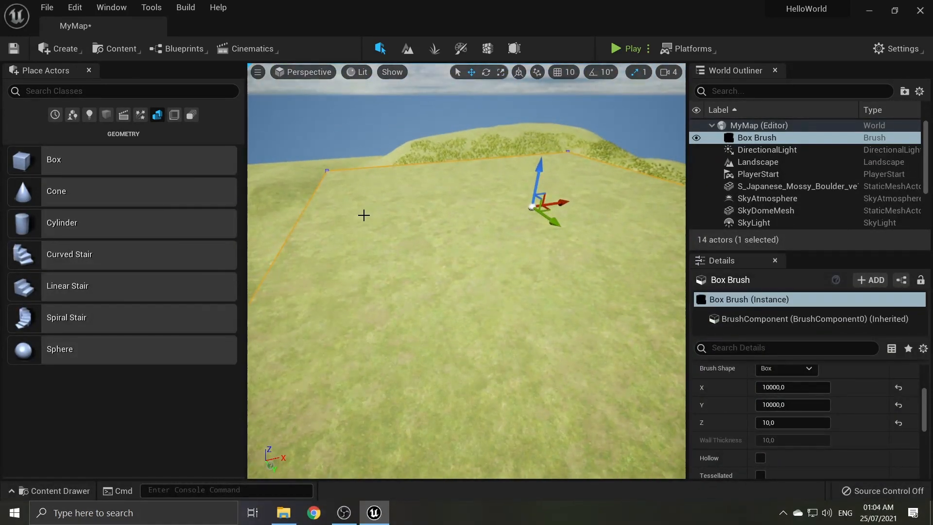
- Apply the M_Water_Lake material from the StarterContent Materials folder to the flat box brush's upper face
click(68, 488)
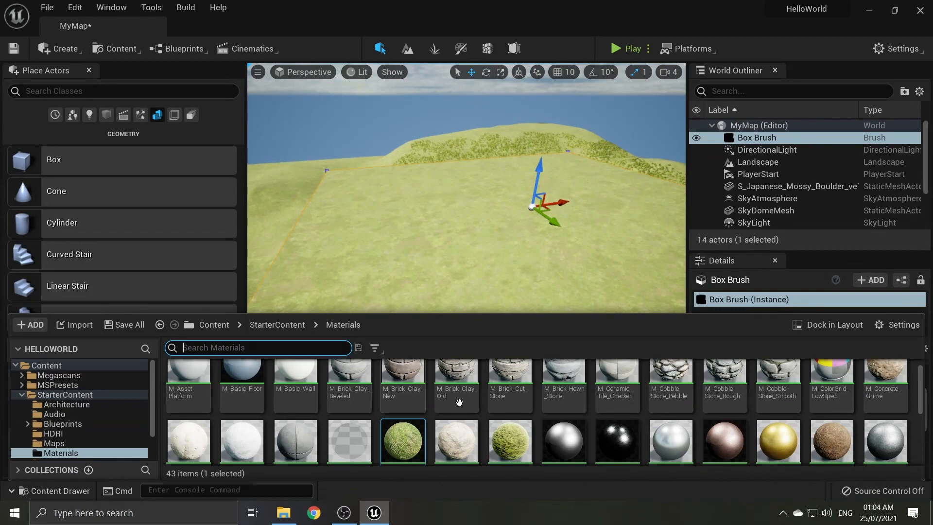
scroll(601, 442, down, 2)
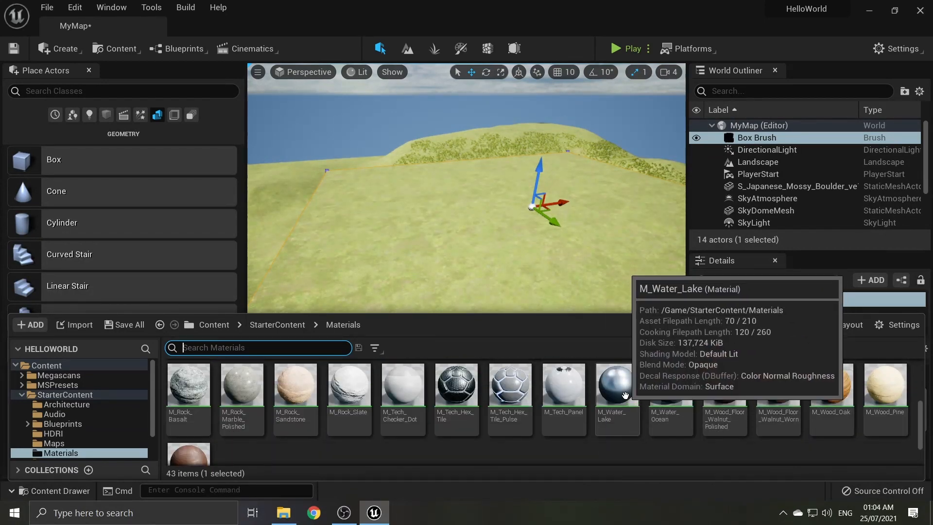
mouse_move(616, 387)
mouse_down()
mouse_move(519, 271)
mouse_move(551, 304)
mouse_up()
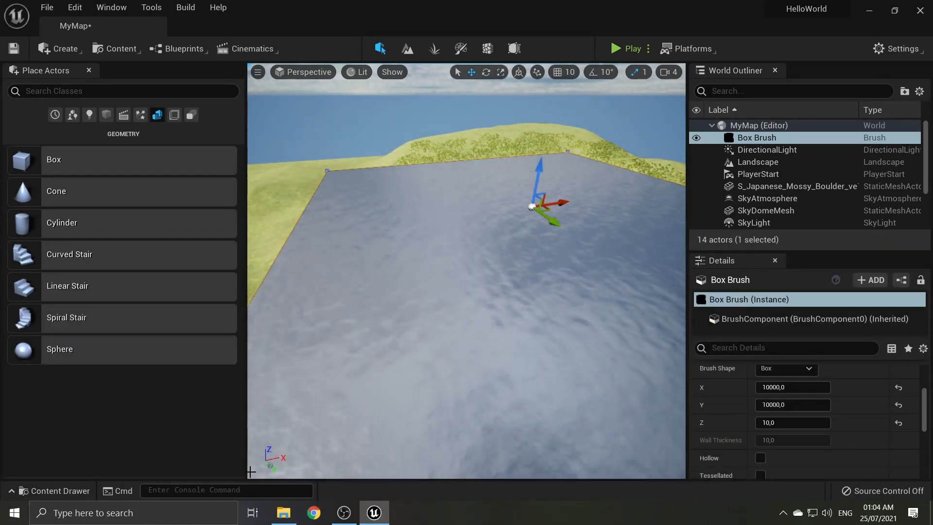
click(72, 490)
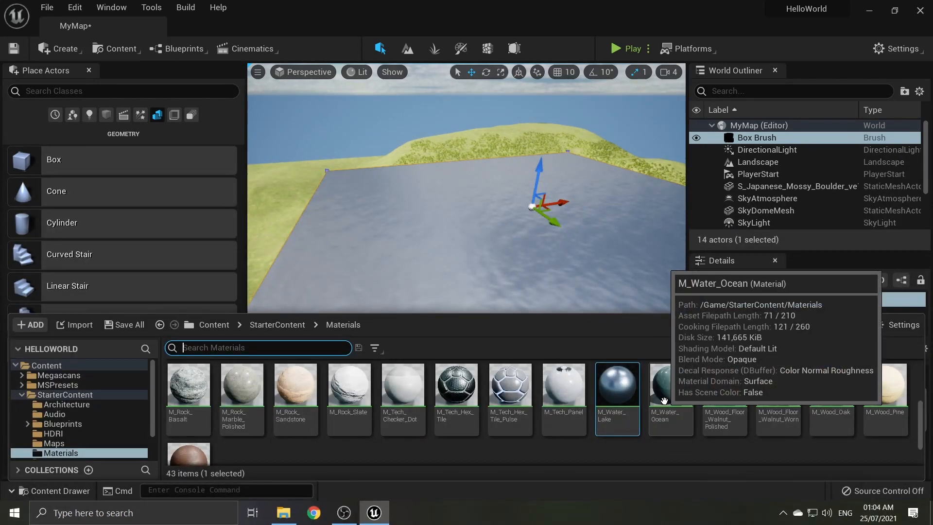
mouse_move(534, 252)
right_down()
mouse_move(651, 272)
mouse_move(566, 250)
right_up()
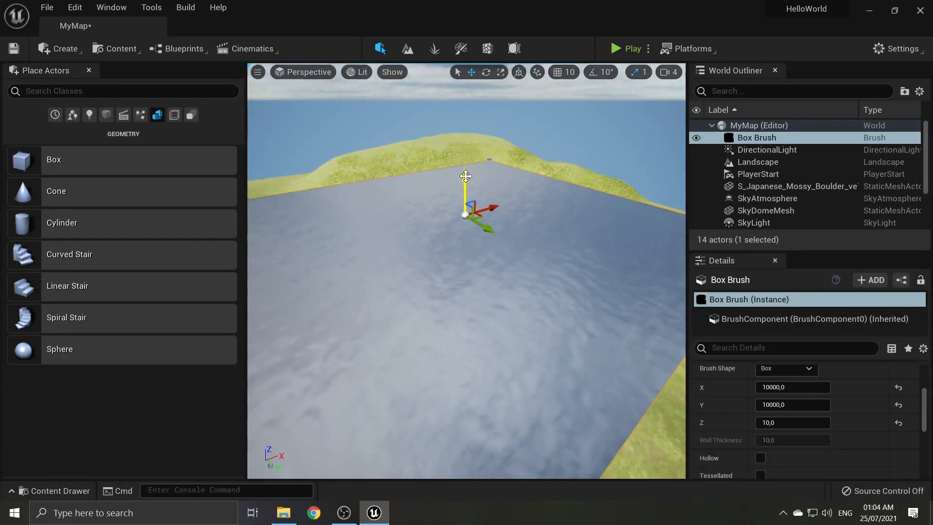
- Lower the water brush into the pit and adjust its height until the water fills the pit near its rim
drag(466, 176, 470, 249)
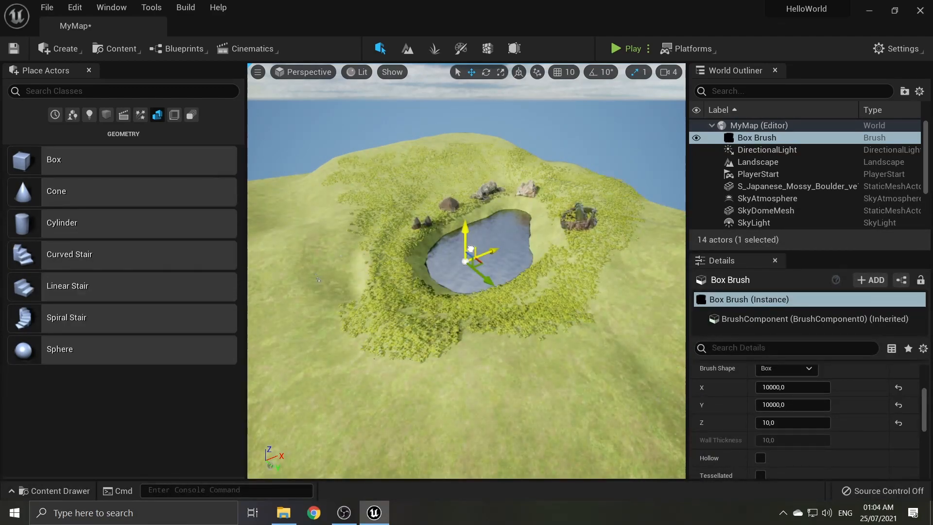
key(w)
mouse_move(470, 249)
right_down()
mouse_move(467, 298)
mouse_move(466, 248)
right_up()
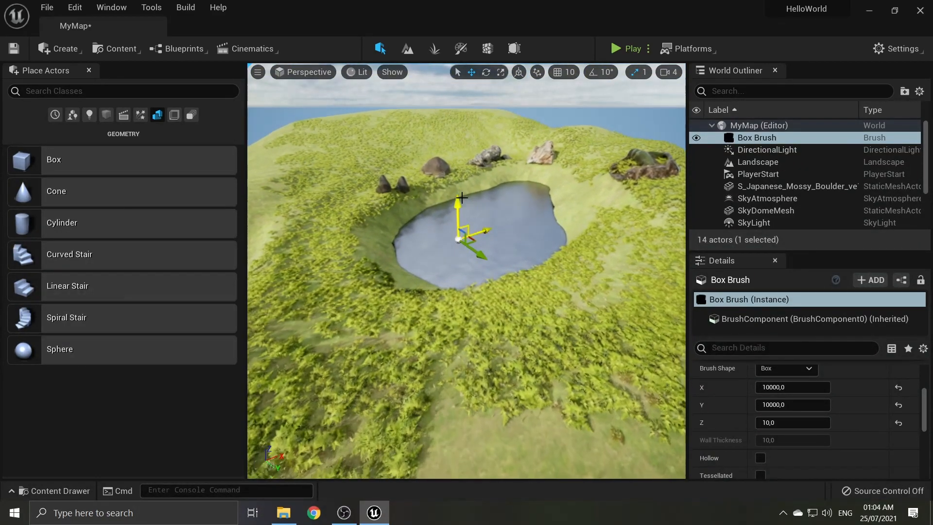
drag(462, 196, 456, 181)
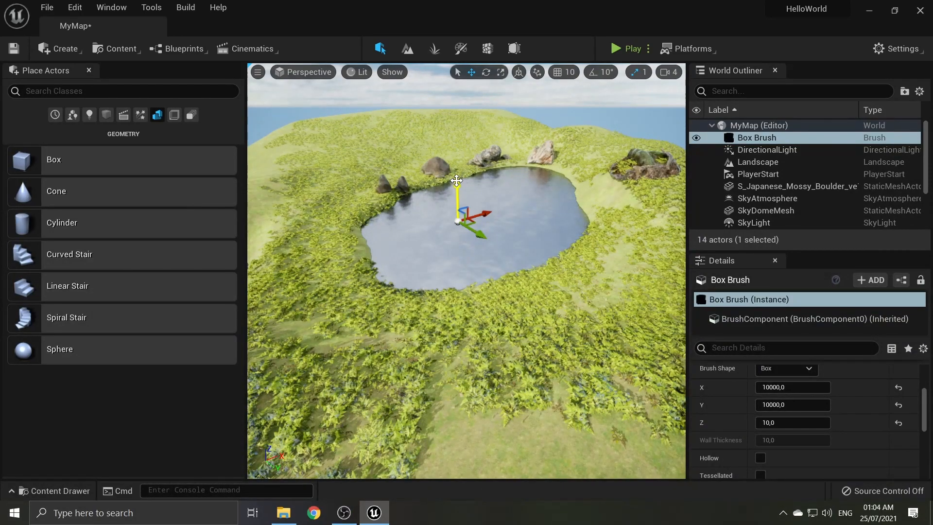
right_drag(456, 179, 449, 157)
- Examine the lake's water surface and shoreline up close and from farther back
key(w)
key(w)
key(s)
key(w)
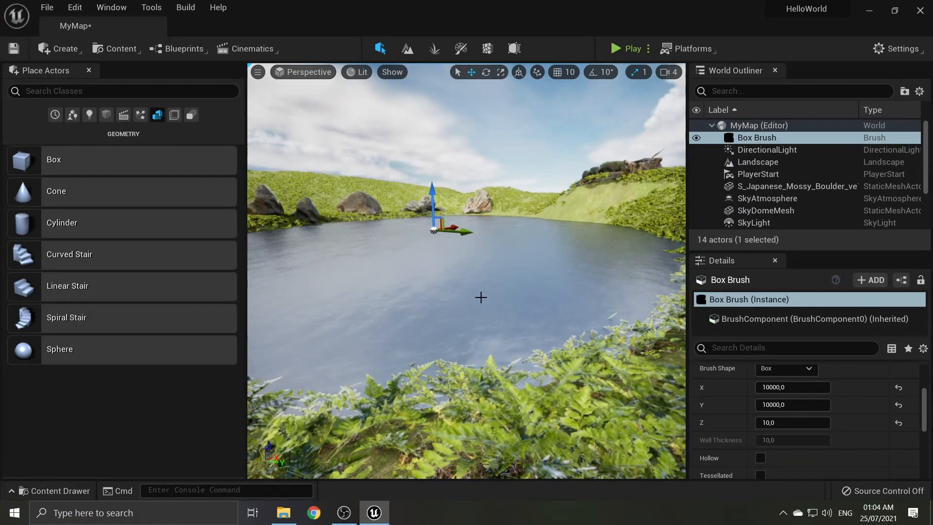
right_drag(481, 297, 448, 284)
key(s)
key(s)
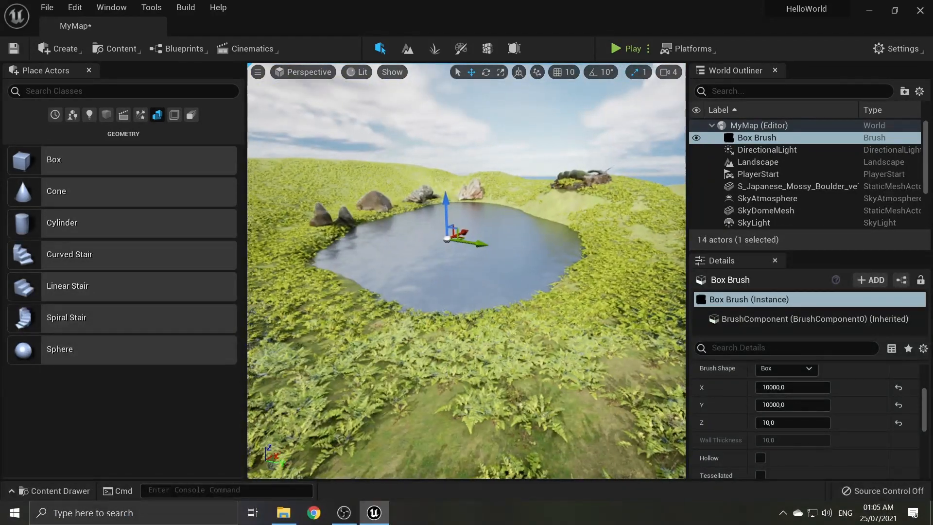
- Raise the water brush above the pit's rim so it floods the surrounding terrain
drag(446, 194, 454, 140)
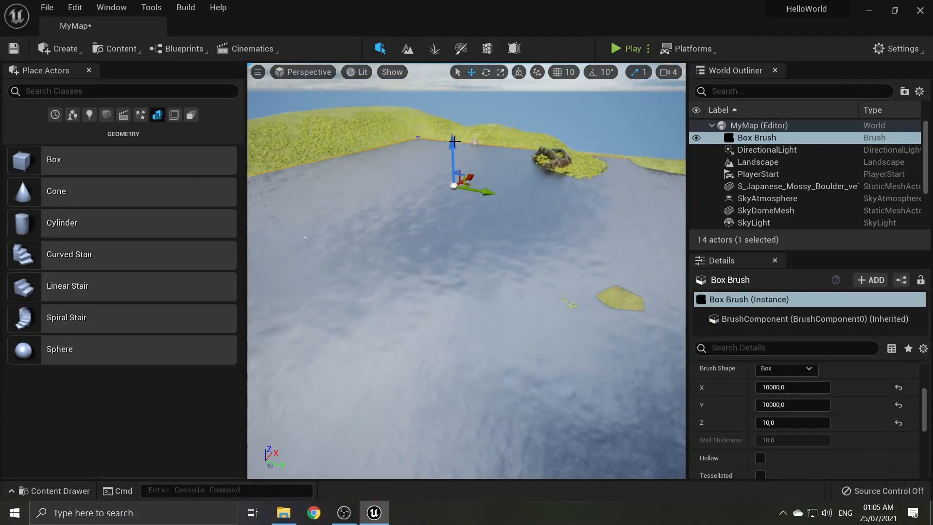
mouse_move(455, 142)
right_down()
mouse_move(449, 195)
mouse_move(451, 137)
right_up()
key(s)
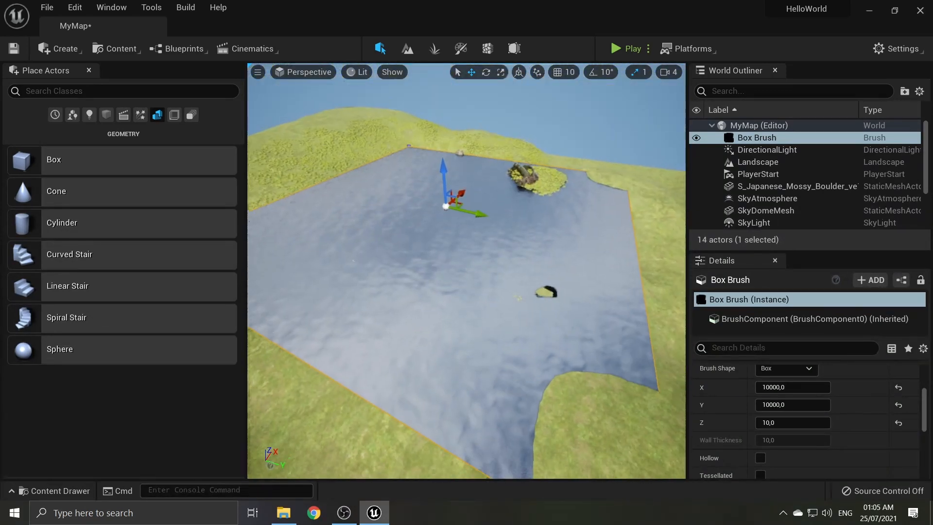
drag(441, 153, 441, 126)
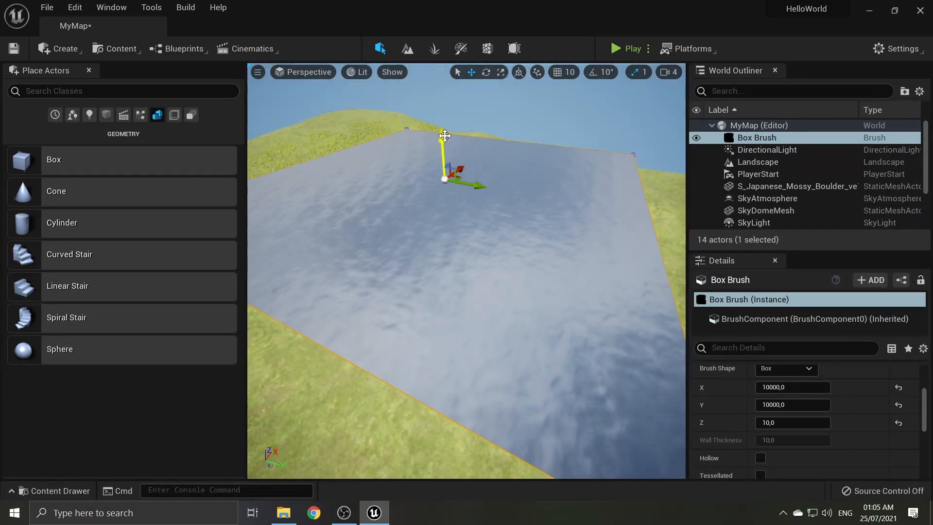
- Lower the water brush back into the pit to form a lake and check it from the fern-covered shore
drag(442, 181, 447, 206)
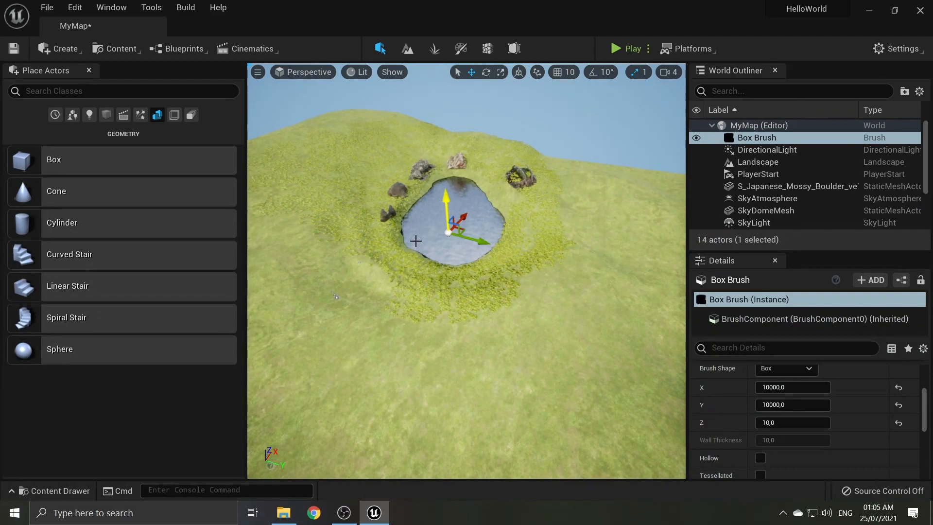
right_drag(438, 243, 445, 273)
key(w)
right_drag(445, 273, 449, 270)
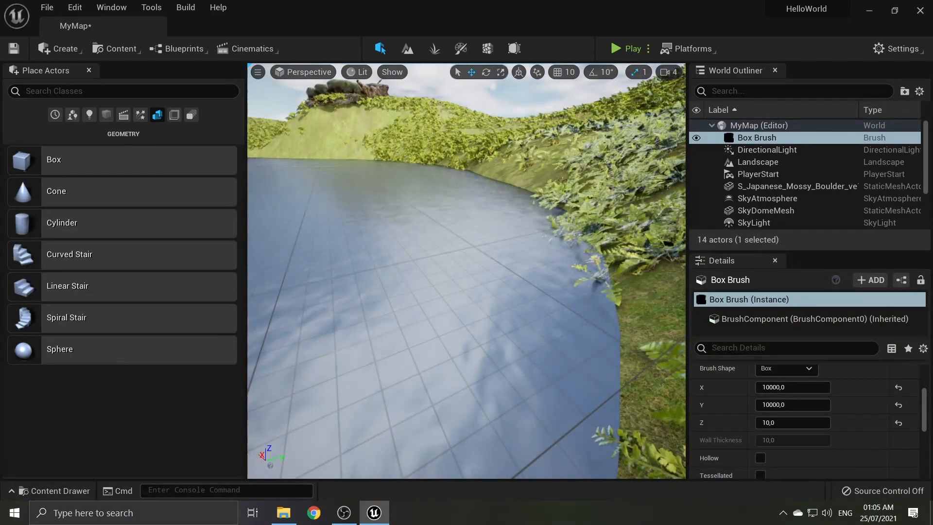
key(s)
right_drag(481, 206, 458, 188)
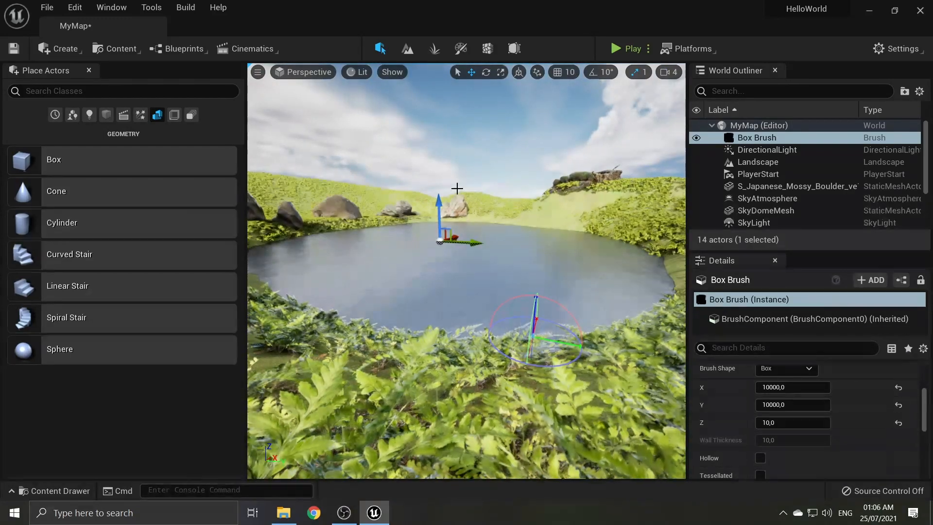
- Rotate the sun's light direction until a low sunset lights the hills behind the lake
key(ctrl+l)
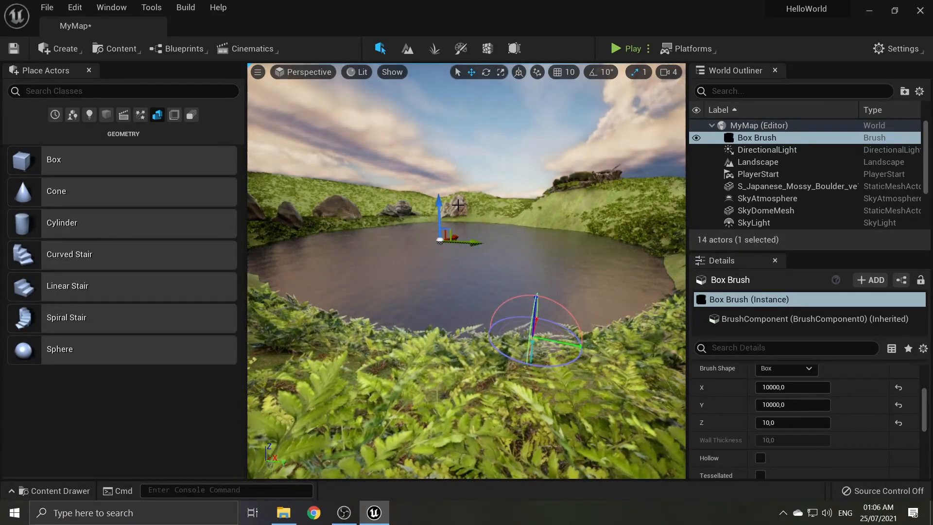
key(ctrl+l)
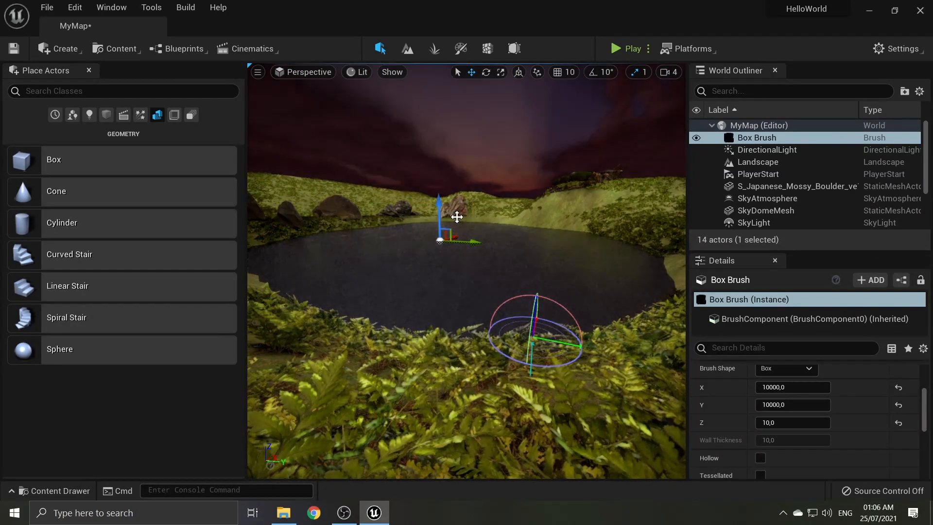
key(ctrl+l)
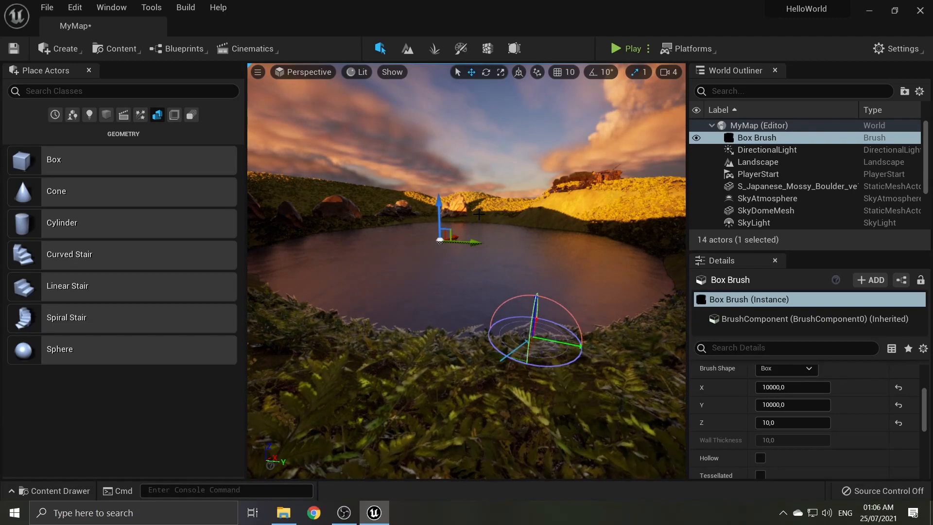
- Take a high resolution screenshot of the sunset lake from the fern-covered shore, with the rocks and far hills in frame
mouse_move(533, 337)
right_down()
mouse_move(481, 286)
mouse_move(442, 284)
mouse_move(413, 330)
mouse_move(430, 354)
mouse_move(422, 287)
mouse_move(440, 338)
mouse_move(434, 374)
mouse_move(432, 367)
right_up()
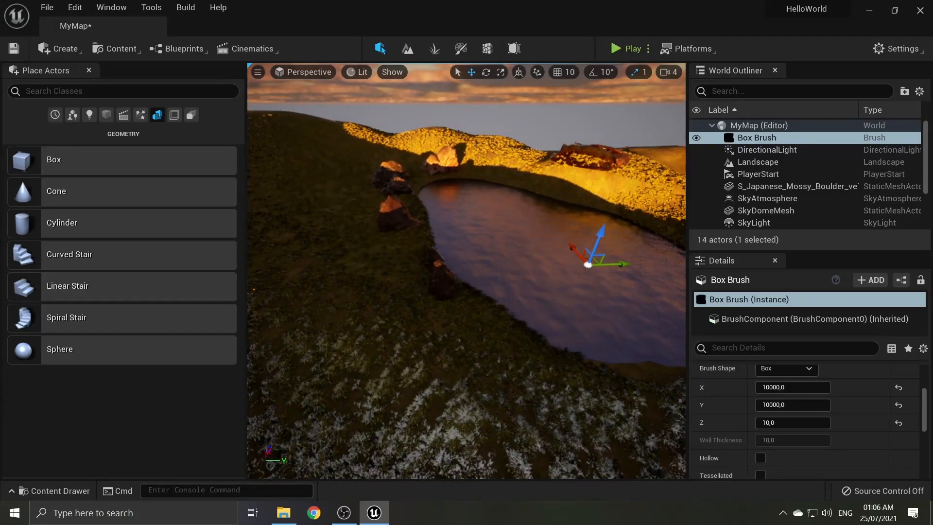
click(395, 209)
right_drag(395, 209, 392, 210)
alt+drag(479, 212, 384, 191)
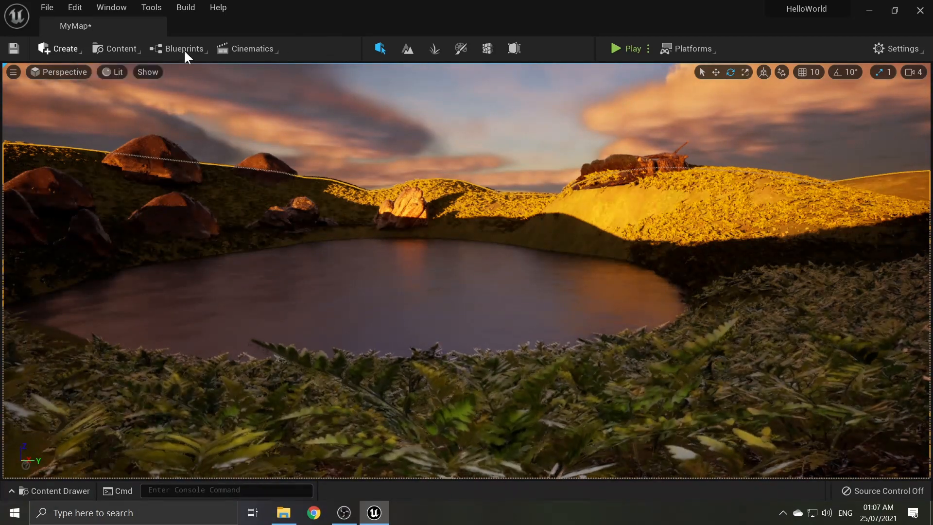
click(64, 71)
click(12, 71)
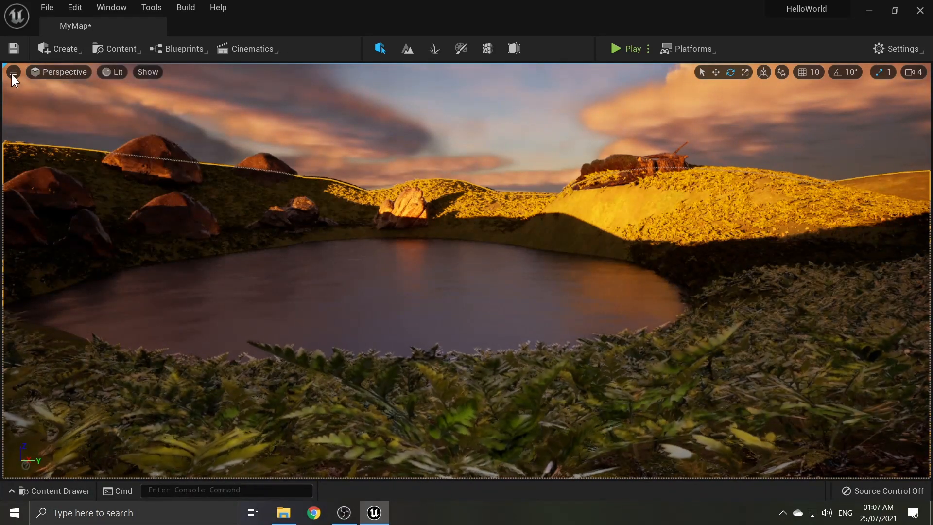
click(11, 72)
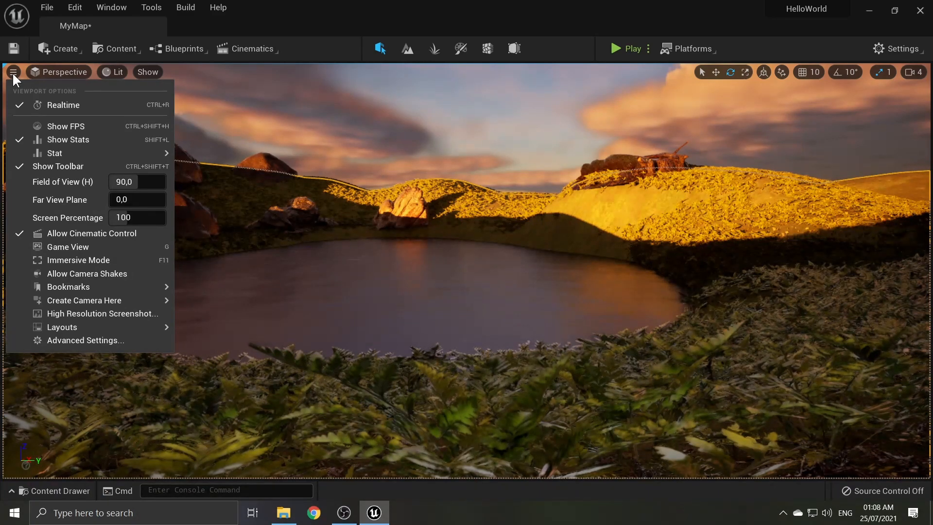
click(82, 316)
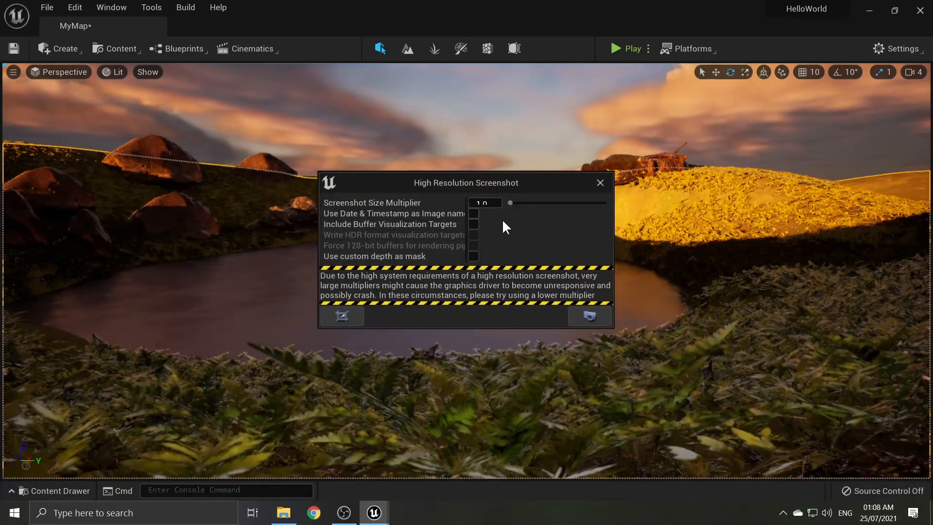
click(589, 315)
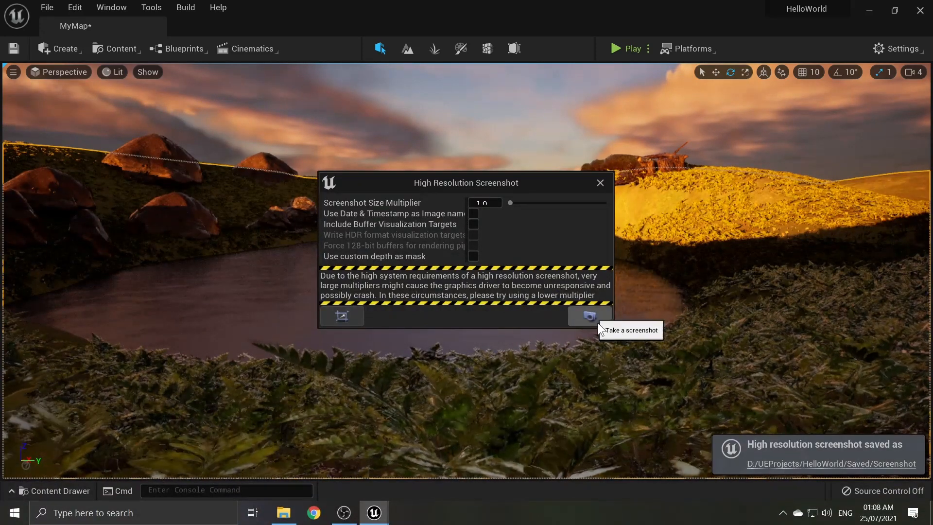
- Open the screenshot folder and view the saved image HighresScreenshot00001.png
click(810, 466)
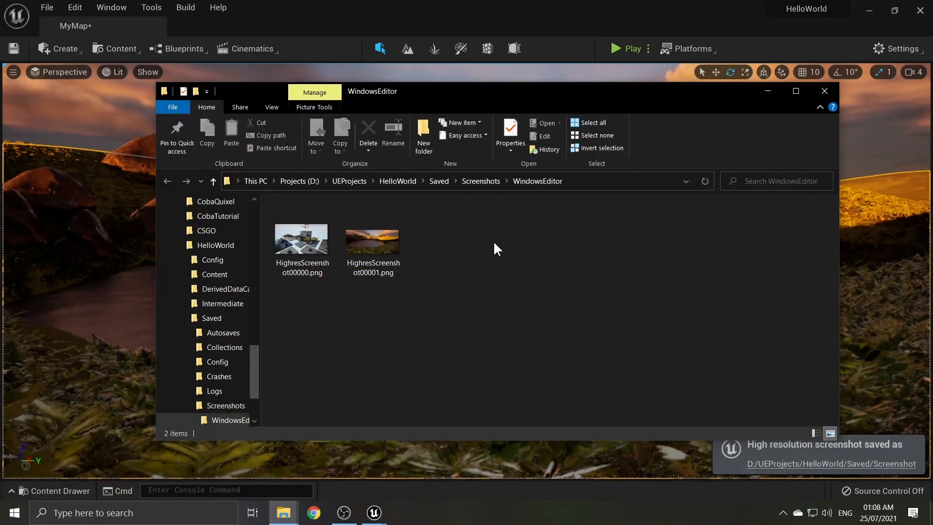
click(380, 248)
double_click(379, 247)
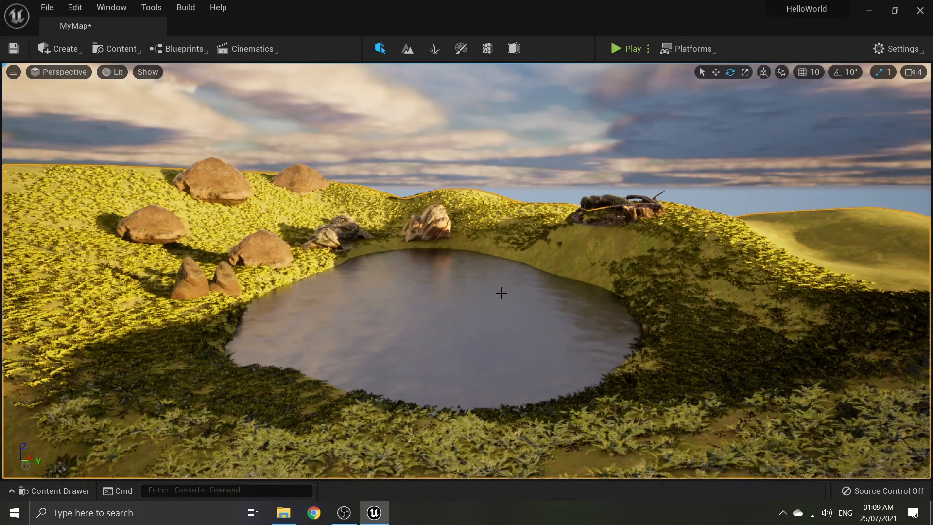
right_drag(500, 293, 466, 288)
key(w)
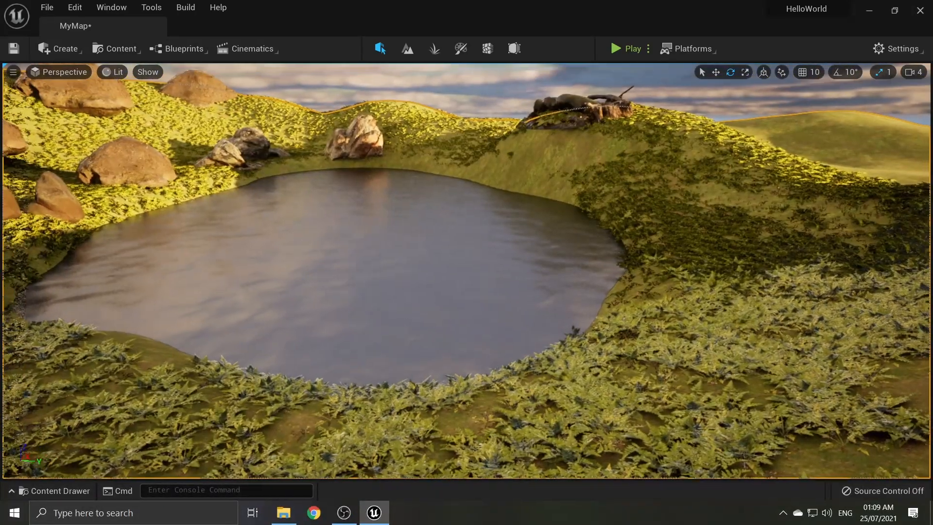